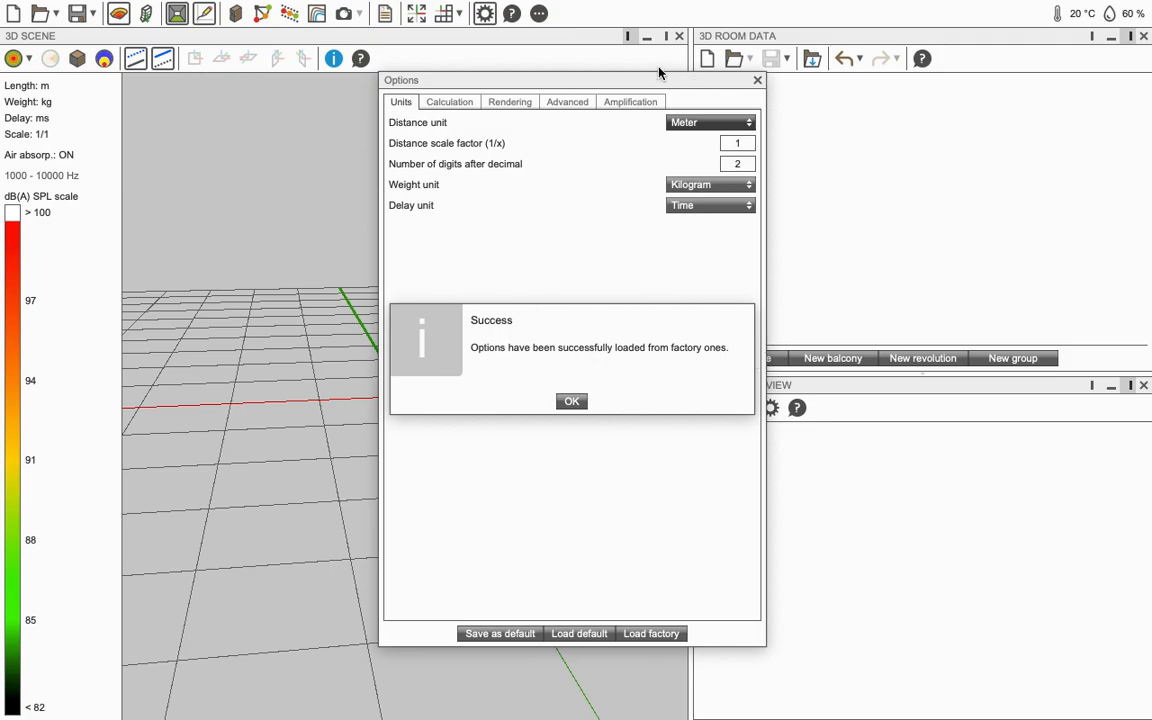
Step: Acknowledge the factory-options success message and close the Options dialog
left_click(570, 403)
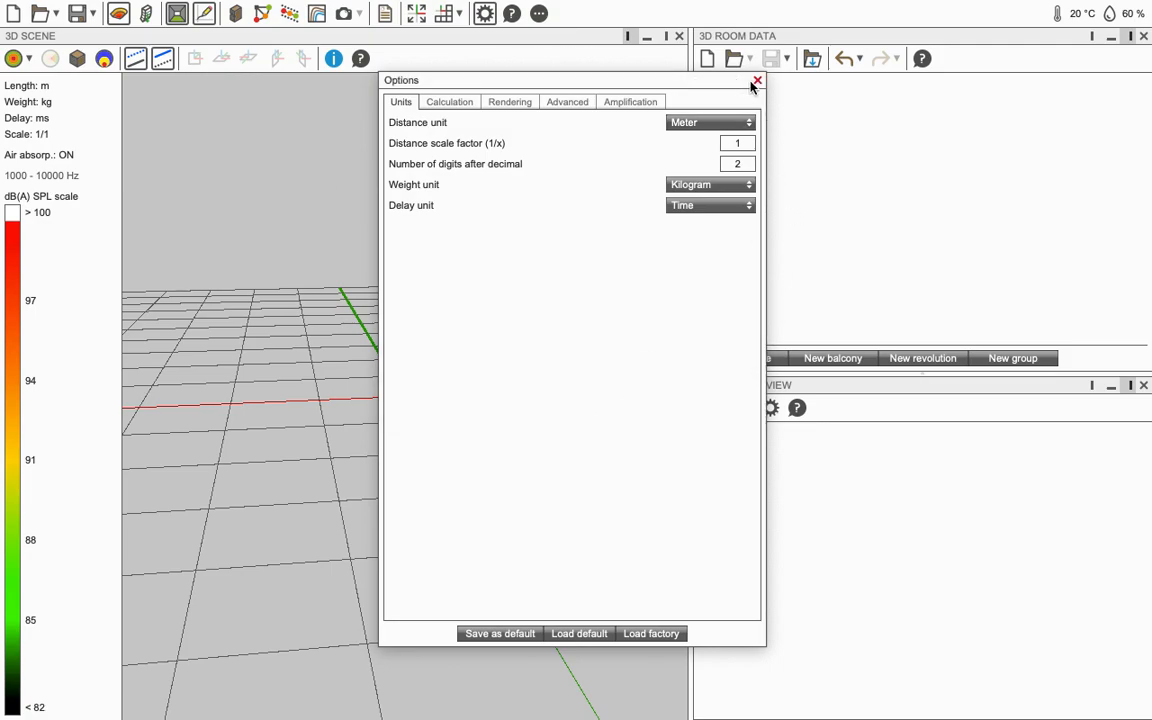
left_click(757, 80)
left_click_drag(540, 296, 170, 418)
scroll(515, 350, "up", 3)
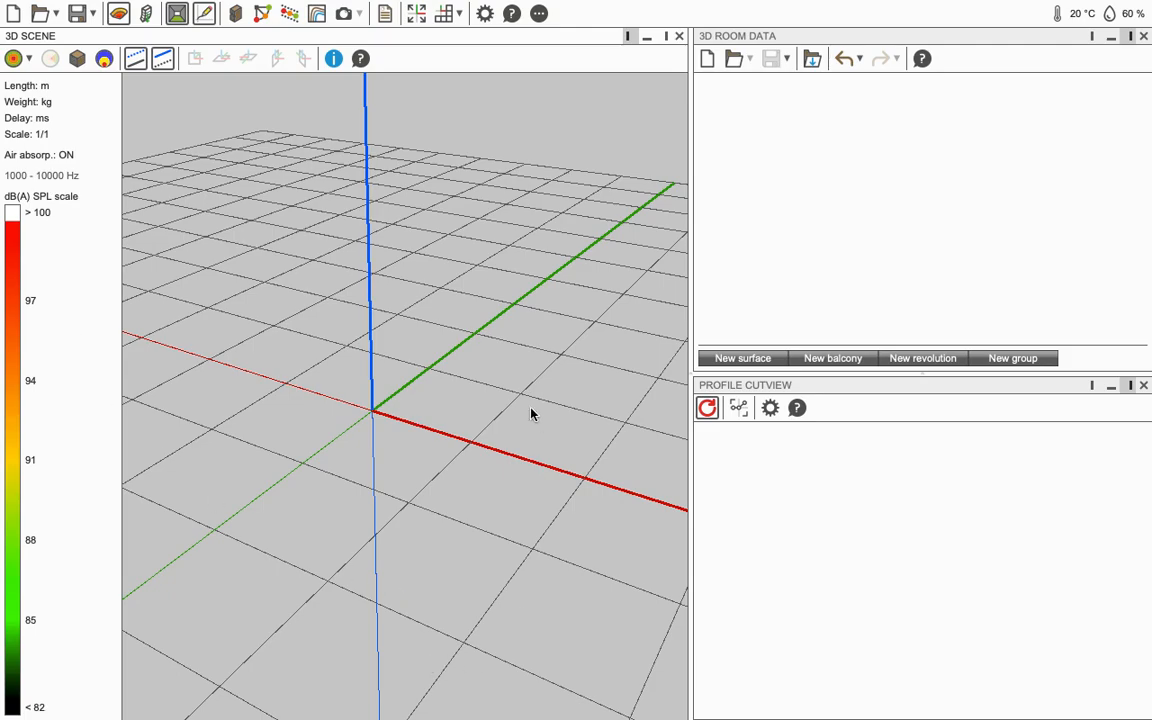
left_click_drag(547, 320, 435, 254)
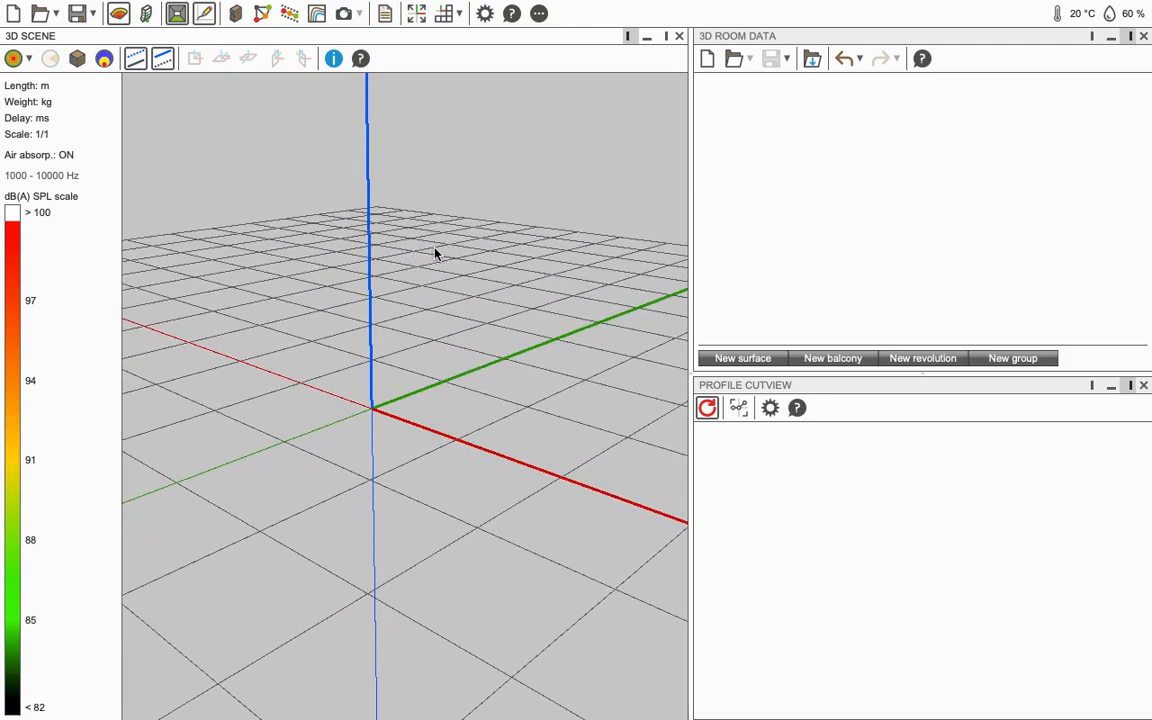
left_click(459, 18)
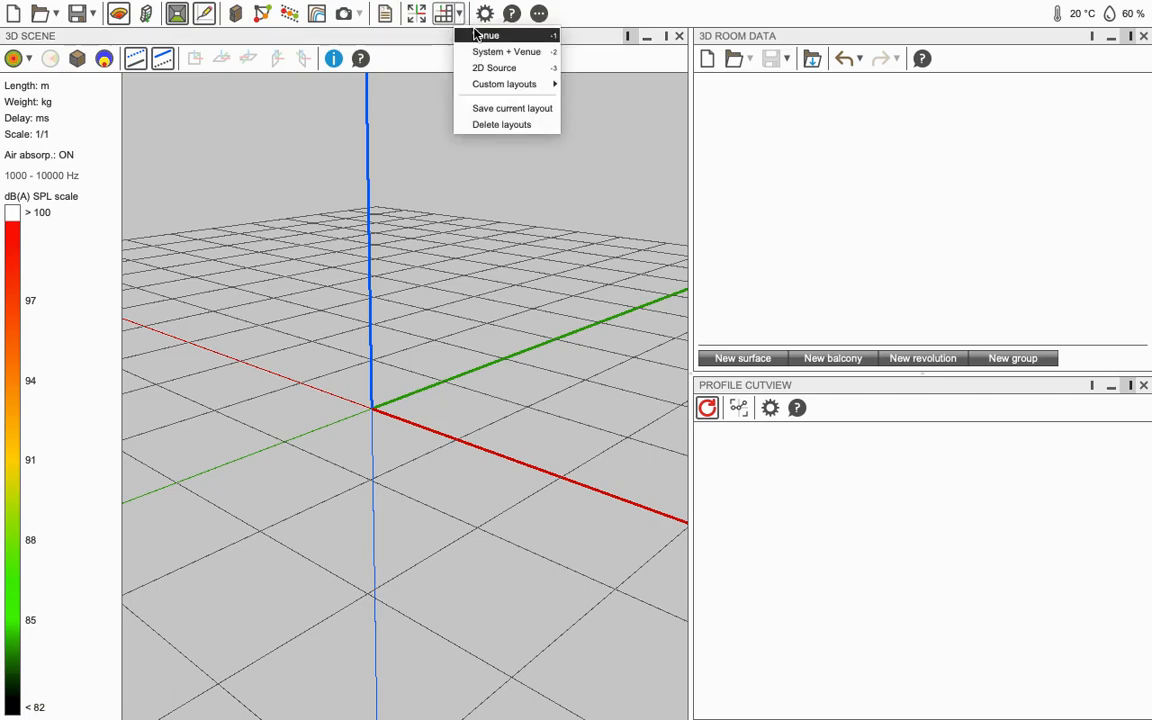
left_click(460, 21)
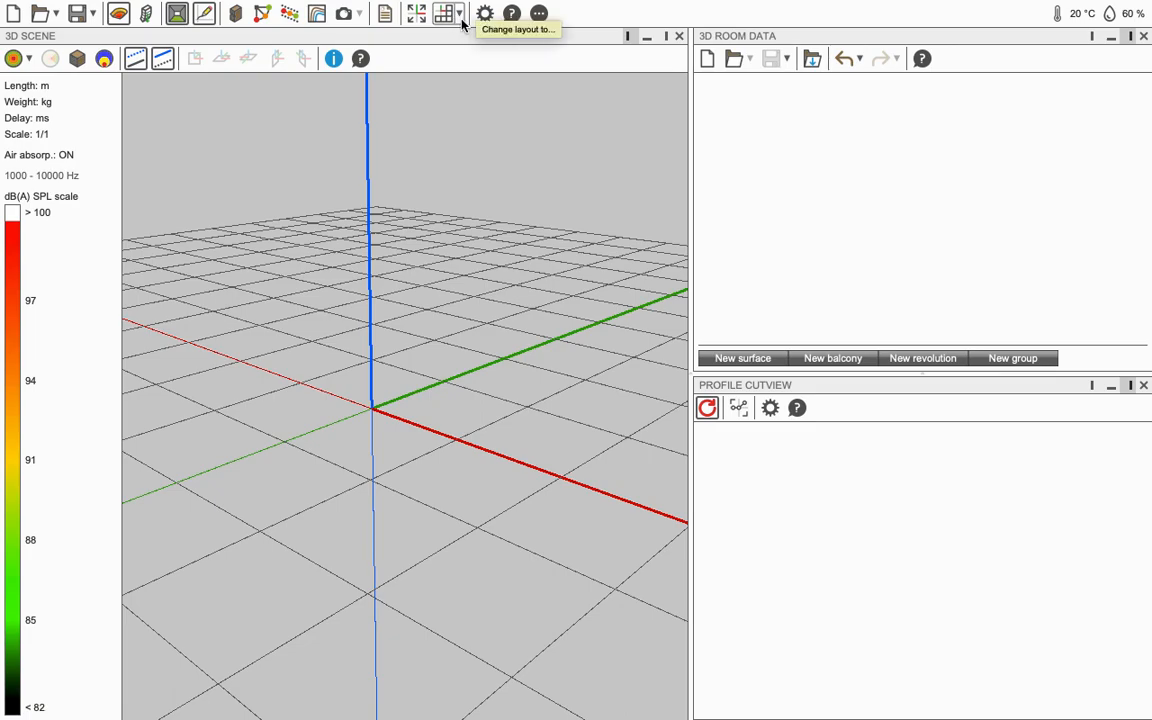
left_click(453, 20)
left_click(490, 37)
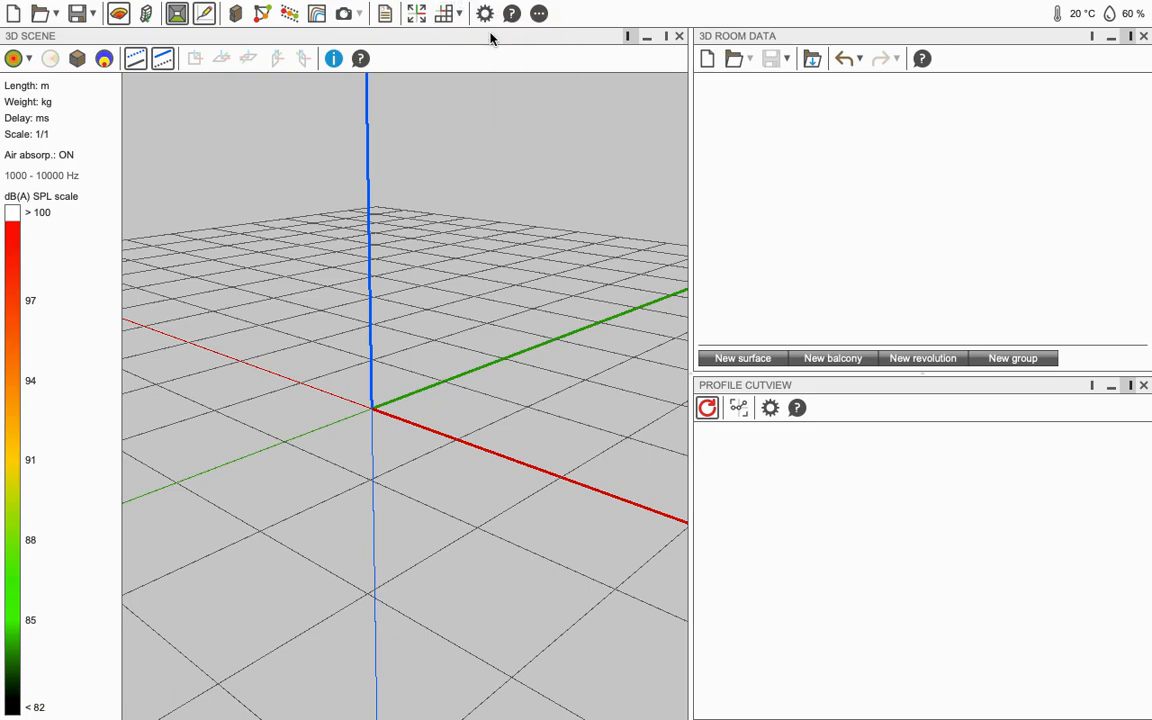
left_click_drag(532, 391, 447, 452)
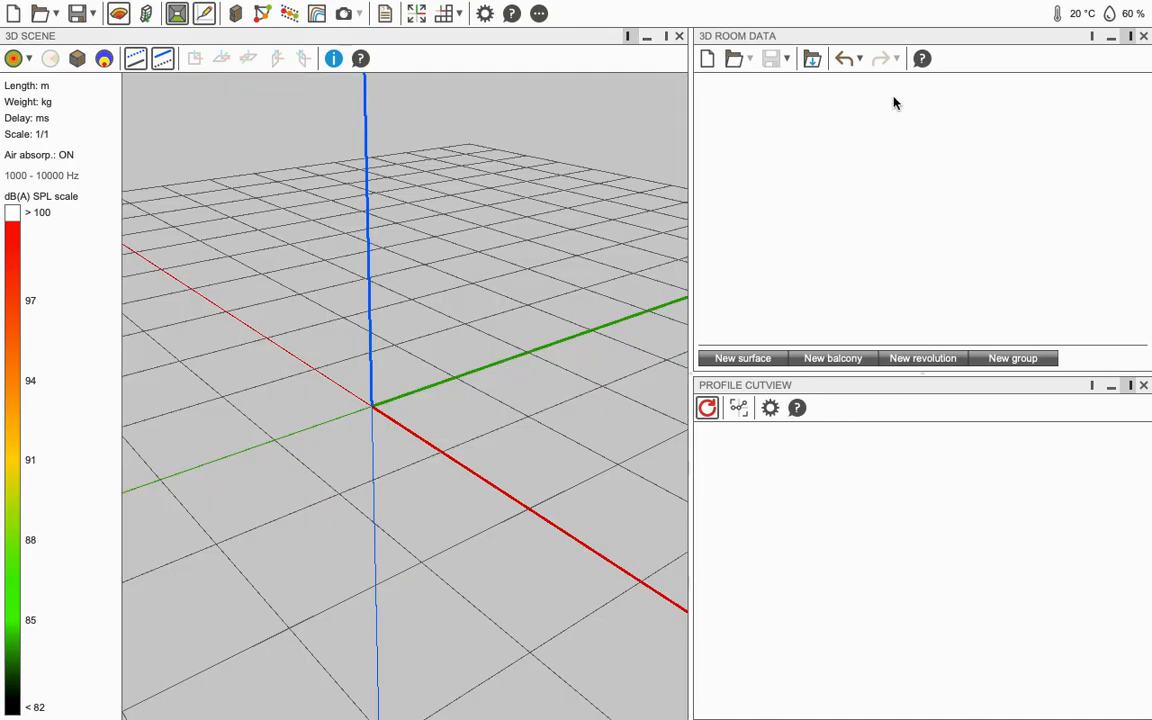
left_click_drag(563, 324, 373, 296)
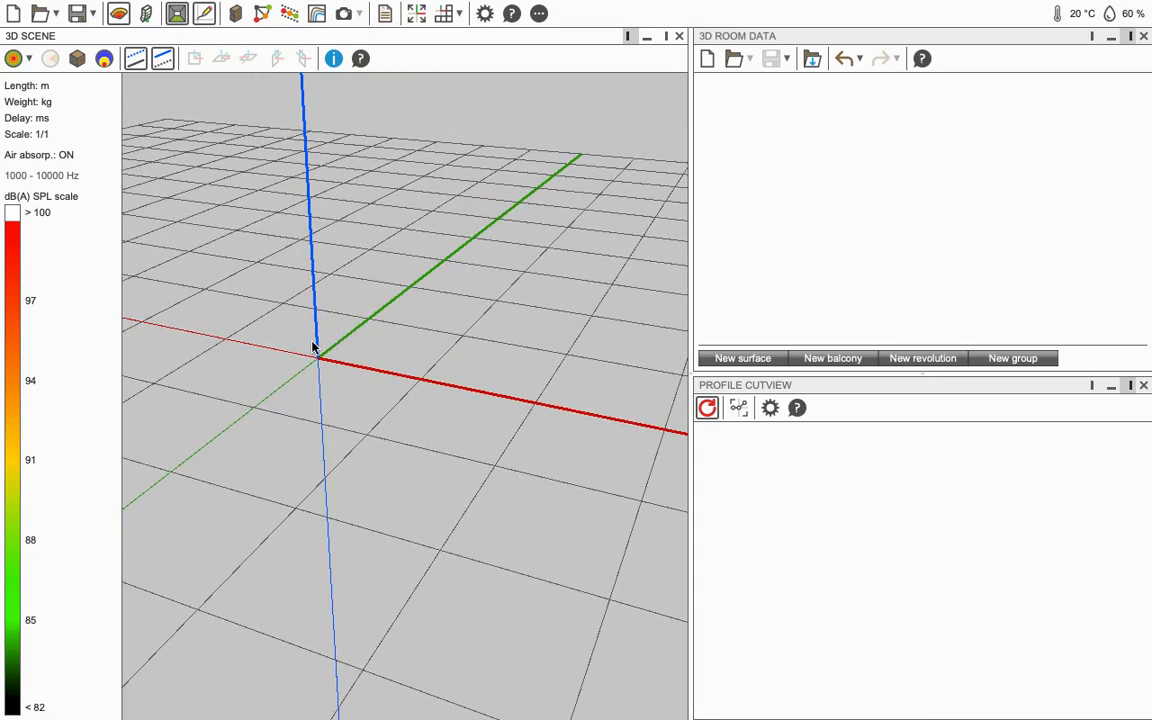
scroll(319, 365, "down", 5)
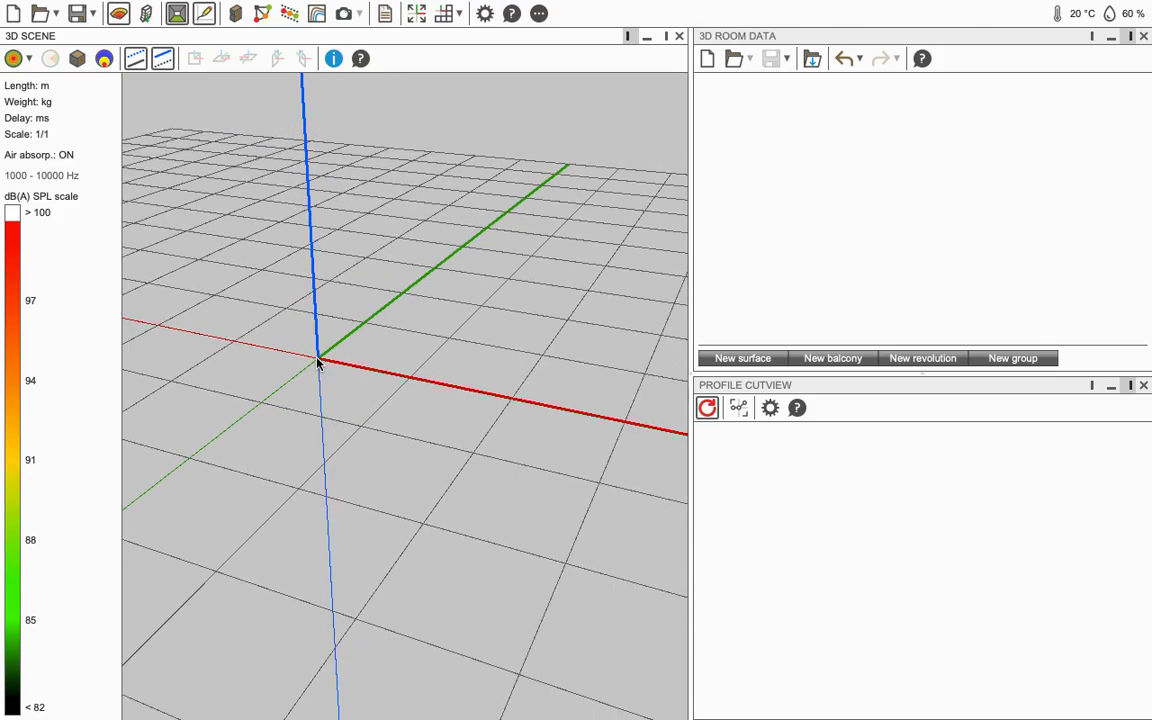
scroll(317, 359, "down", 3)
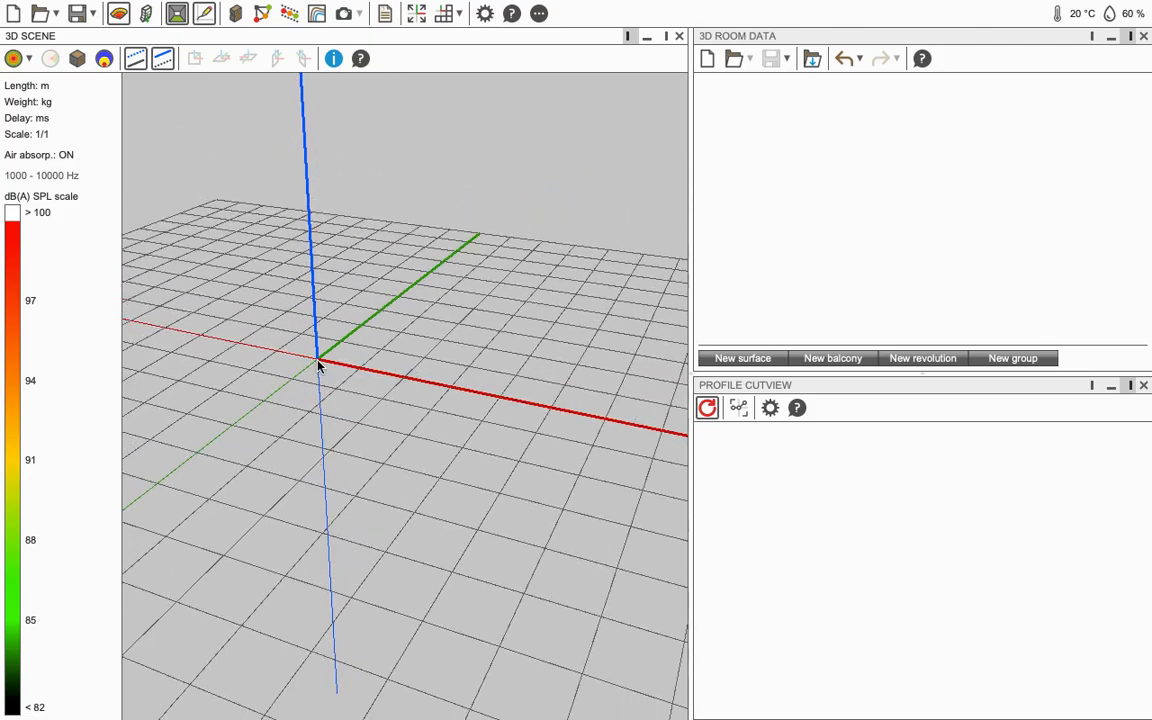
scroll(317, 356, "up", 5)
scroll(319, 370, "up", 6)
scroll(317, 370, "down", 4)
scroll(317, 375, "down", 5)
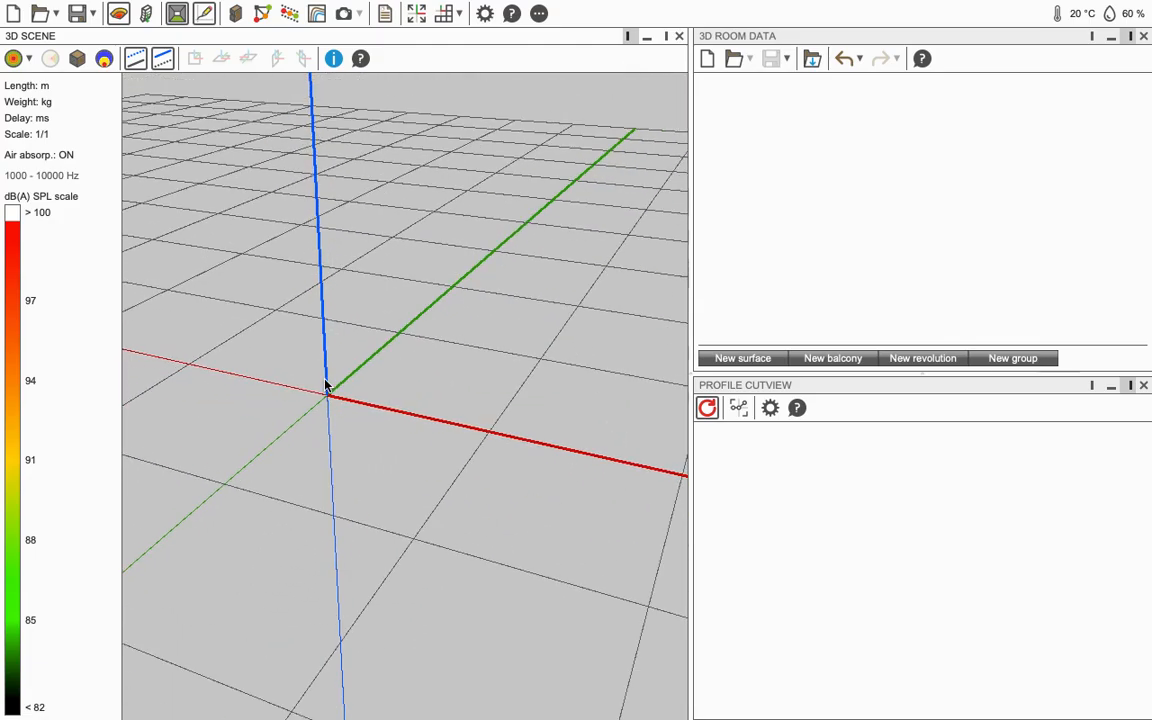
scroll(328, 410, "down", 4)
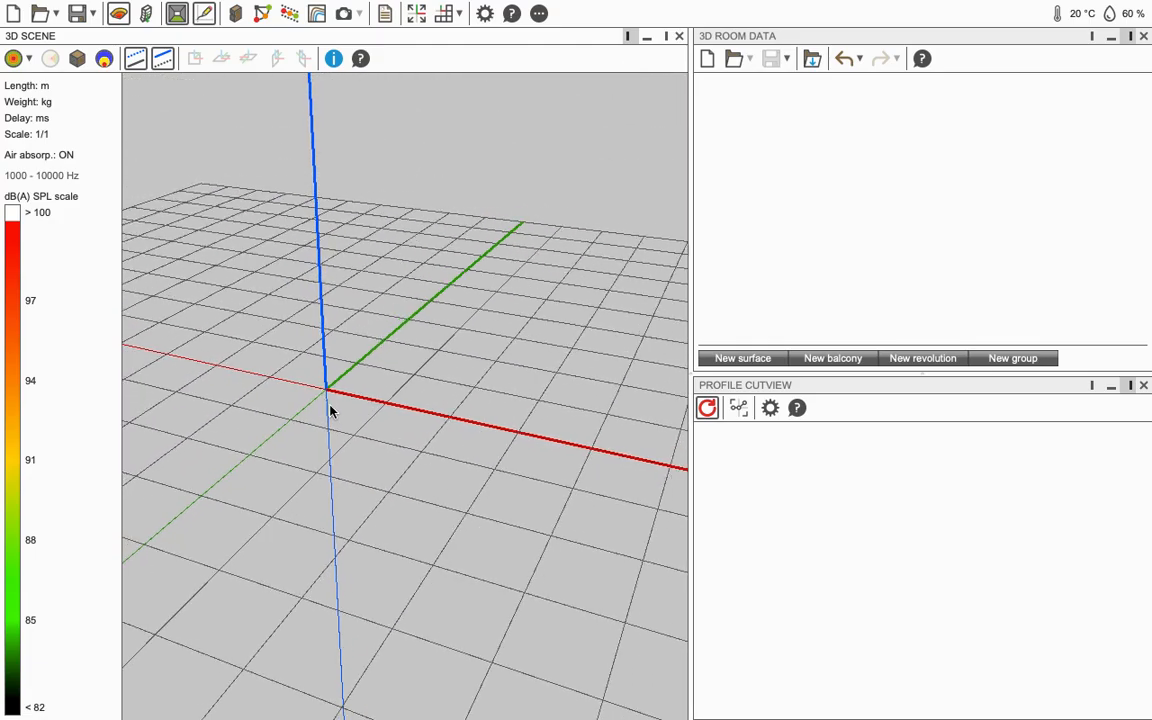
scroll(333, 398, "down", 2)
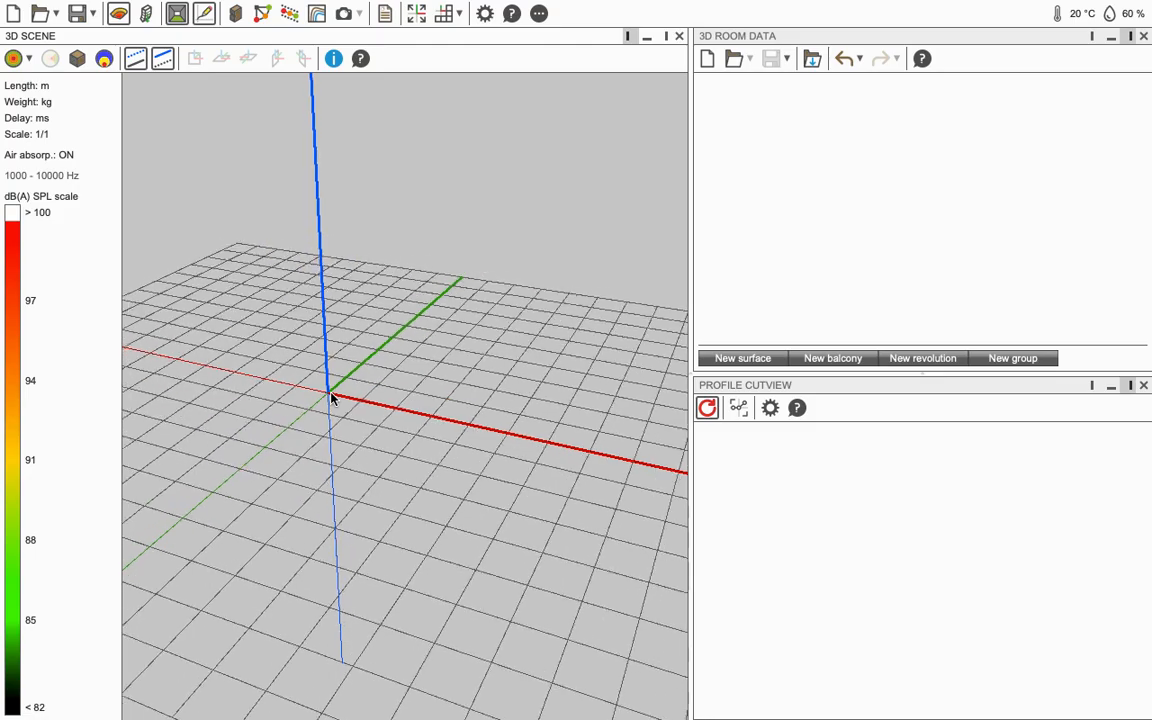
scroll(333, 398, "up", 4)
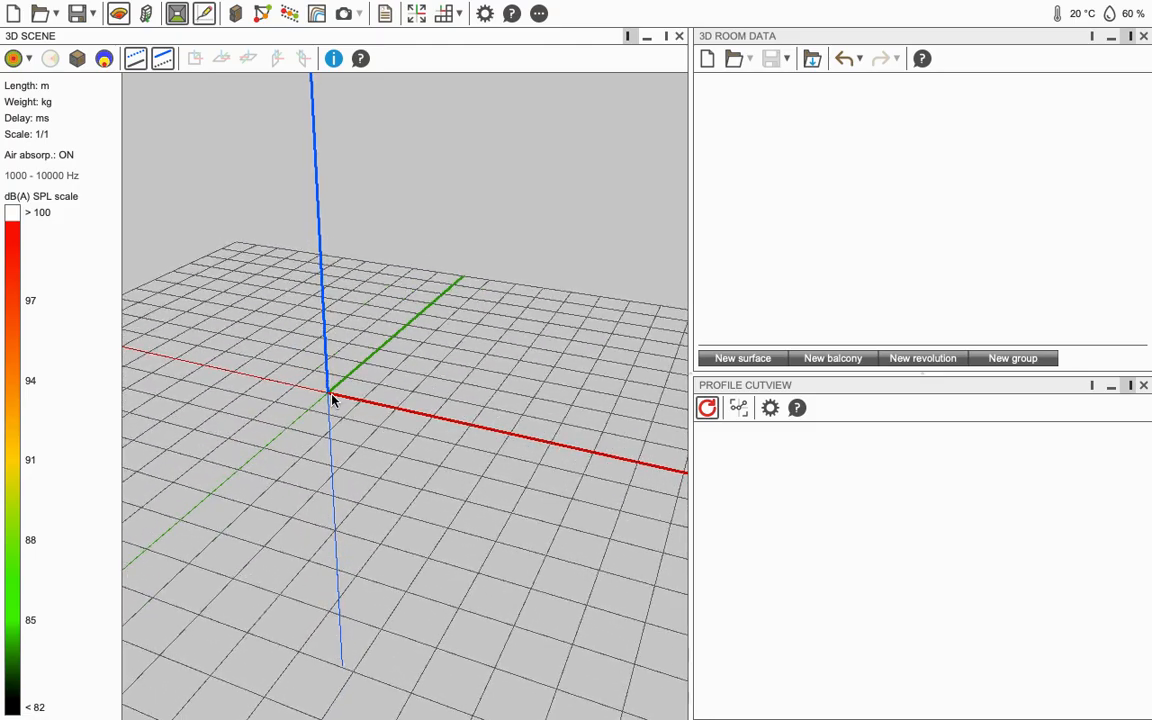
scroll(333, 400, "up", 5)
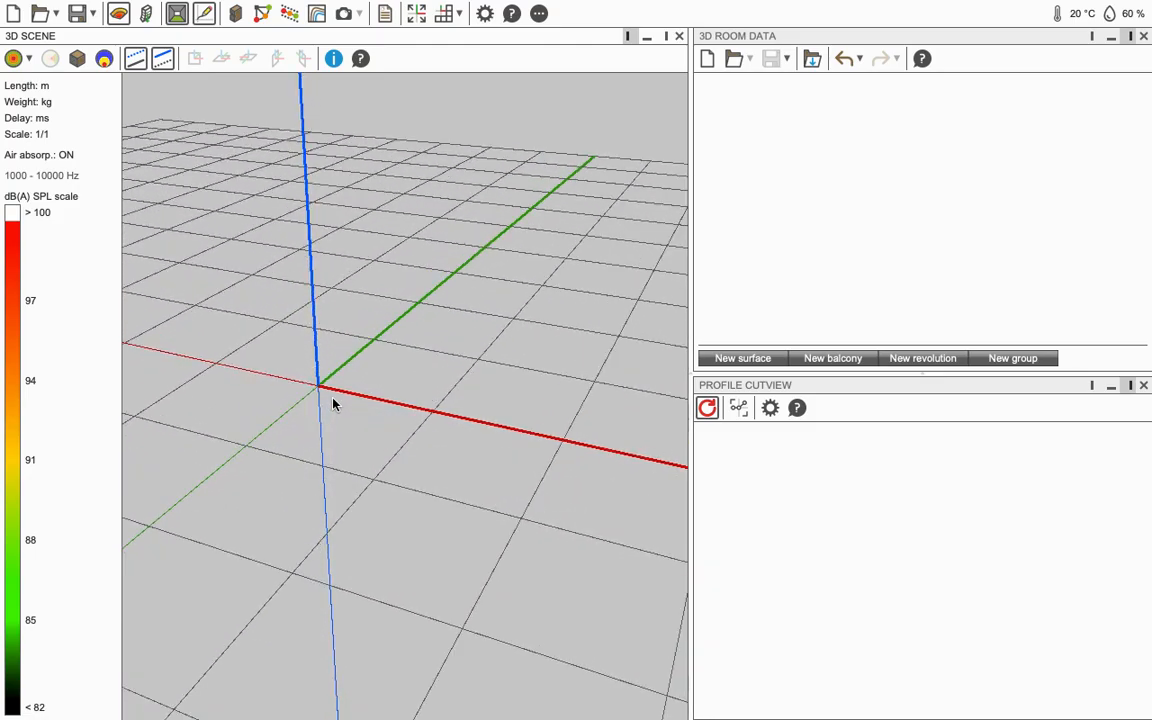
scroll(277, 412, "down", 5)
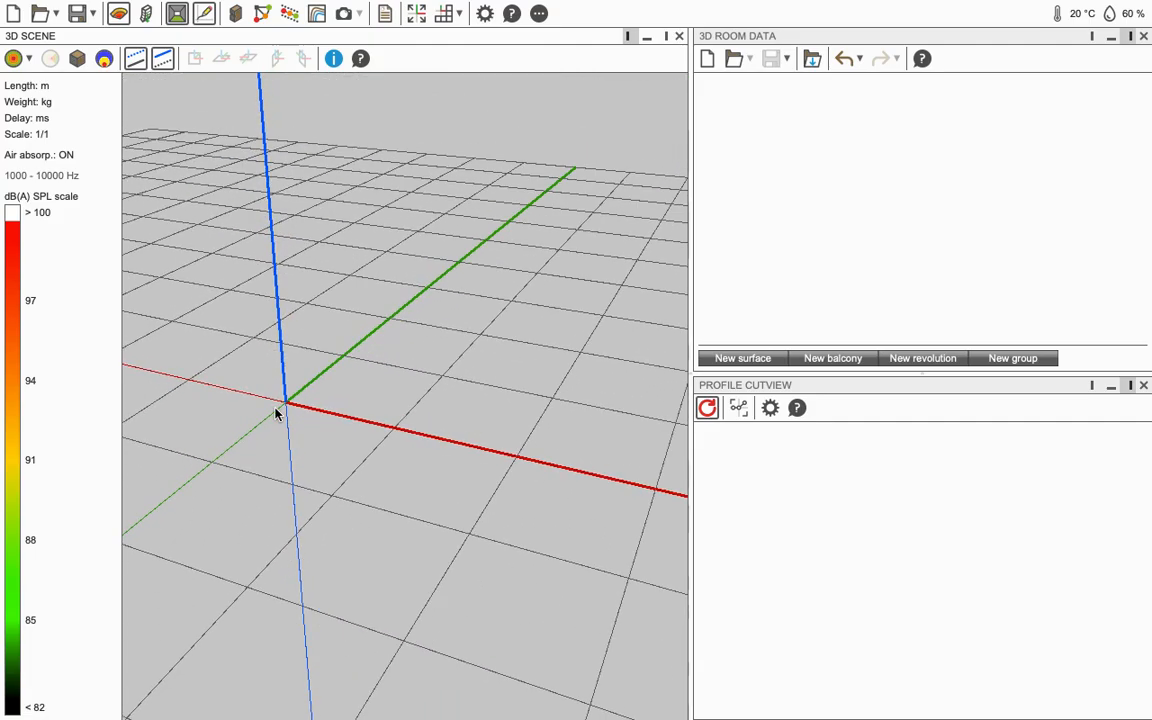
left_click_drag(279, 341, 340, 348)
scroll(365, 400, "down", 2)
scroll(365, 398, "up", 5)
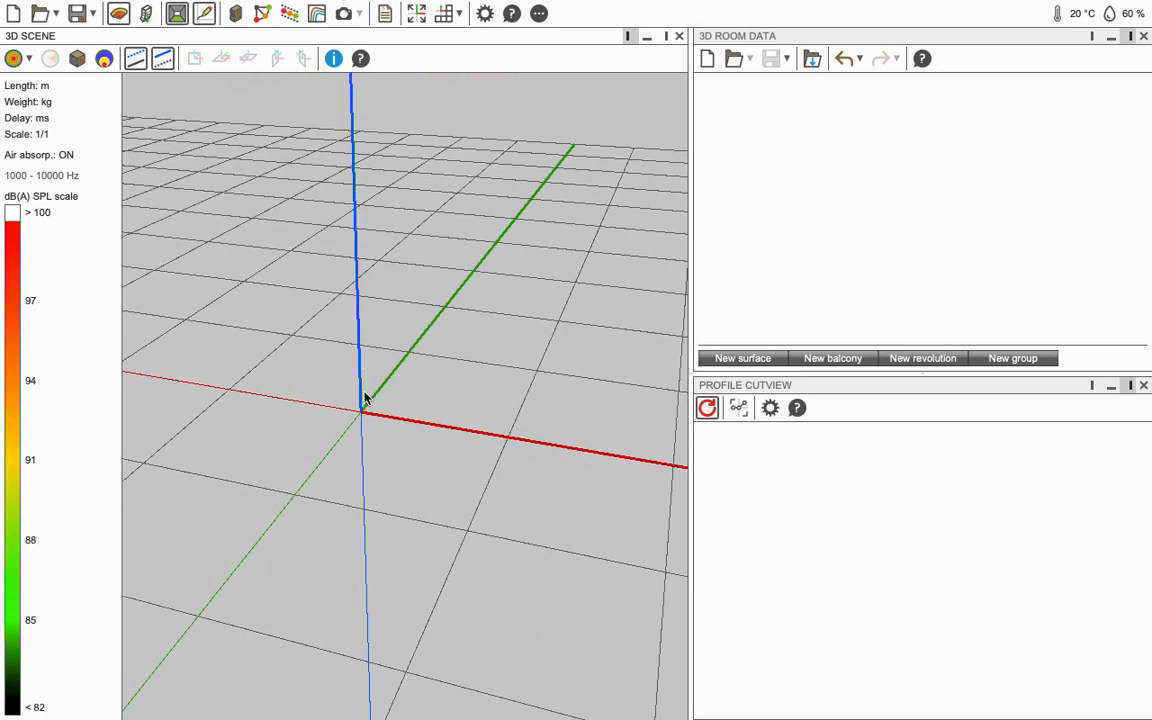
scroll(370, 409, "down", 2)
left_click_drag(512, 432, 312, 390)
left_click_drag(529, 421, 512, 457)
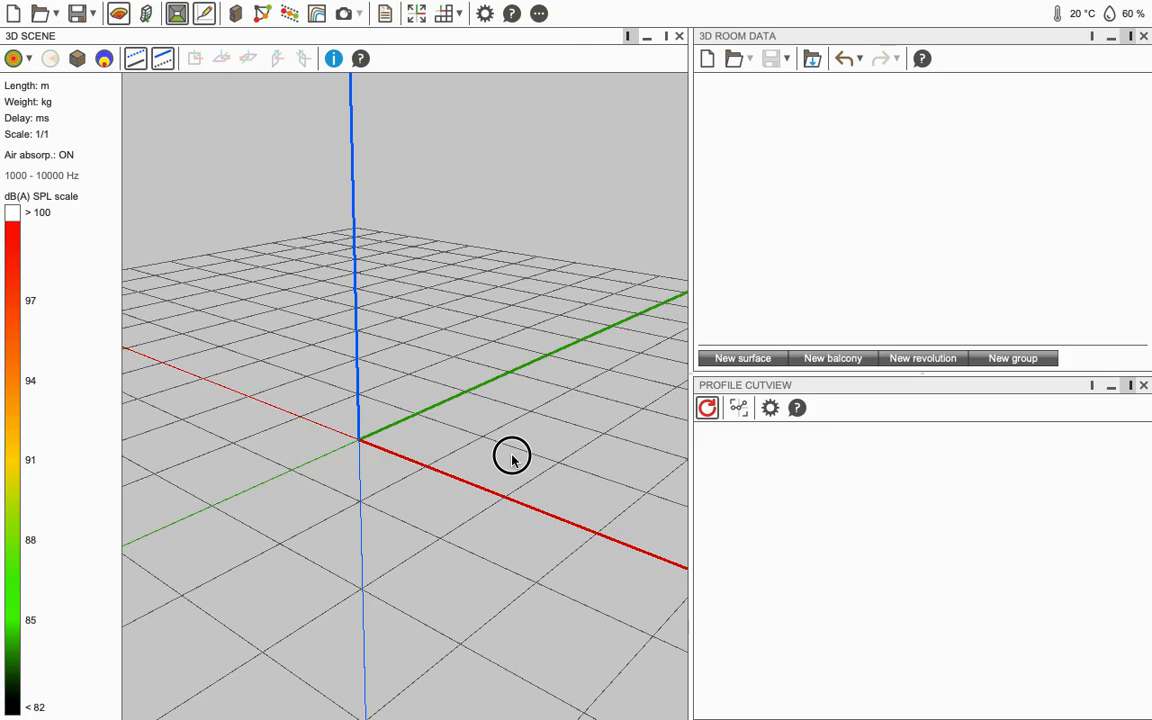
left_click_drag(431, 434, 403, 411)
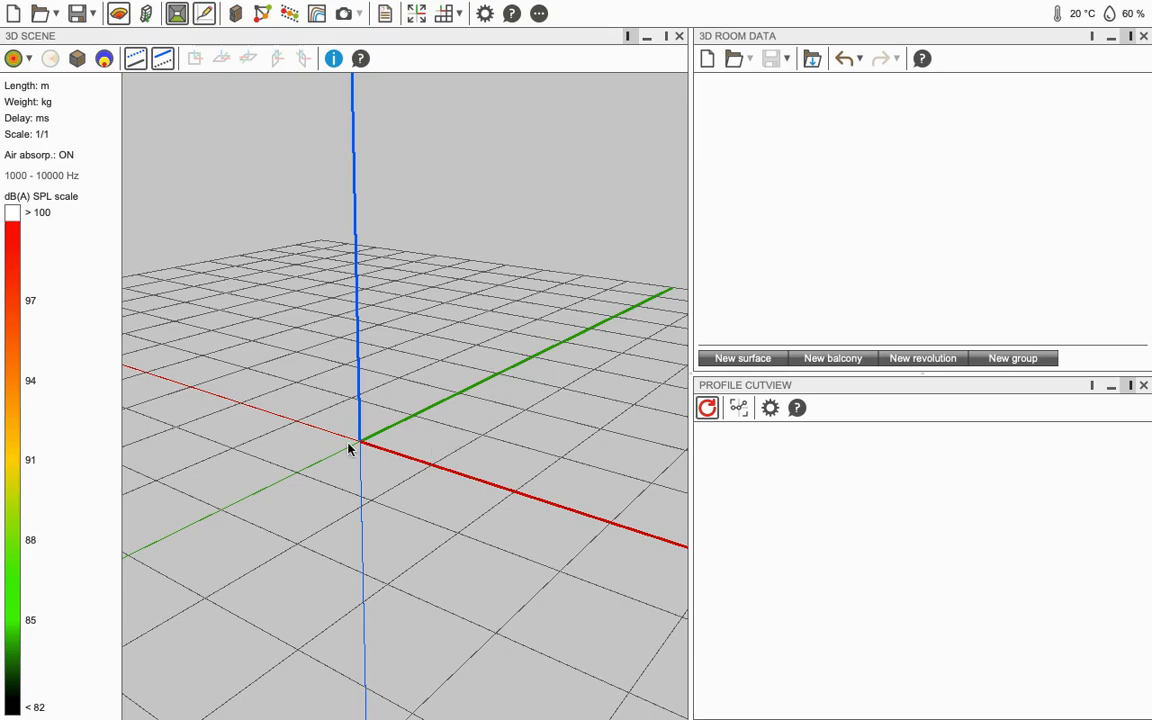
left_click_drag(349, 449, 432, 494)
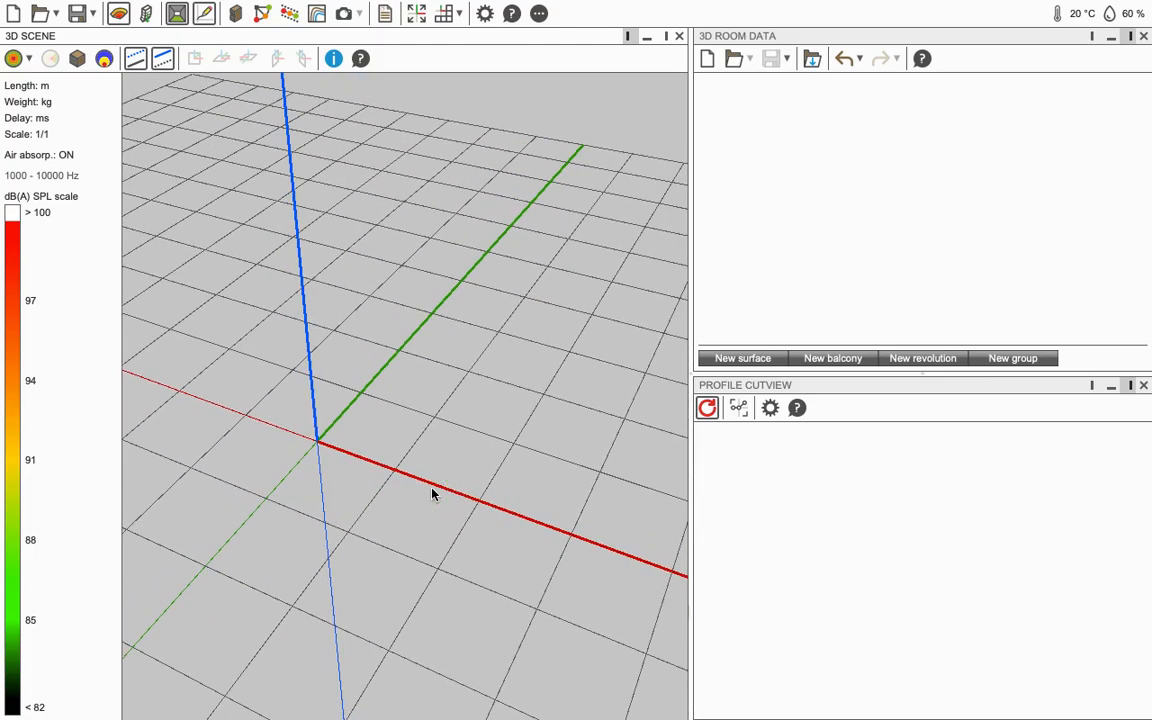
left_click_drag(432, 494, 508, 338)
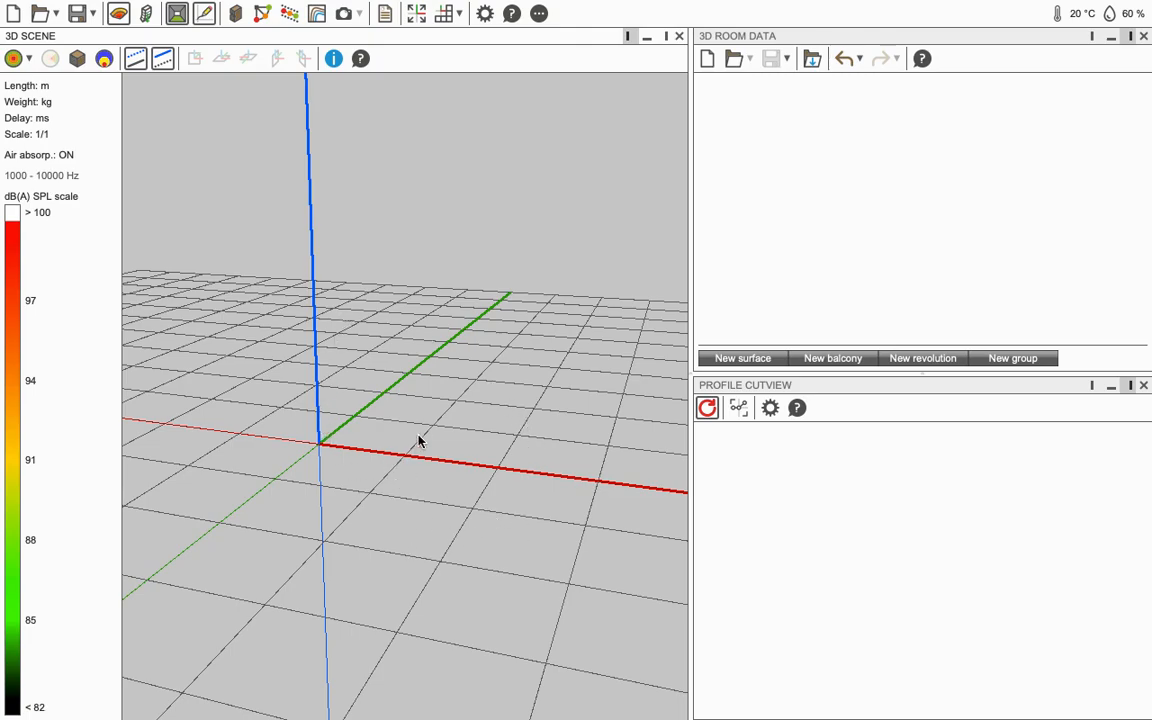
mouse_move(404, 429)
left_mouse_down()
mouse_move(419, 414)
mouse_move(385, 441)
left_mouse_up()
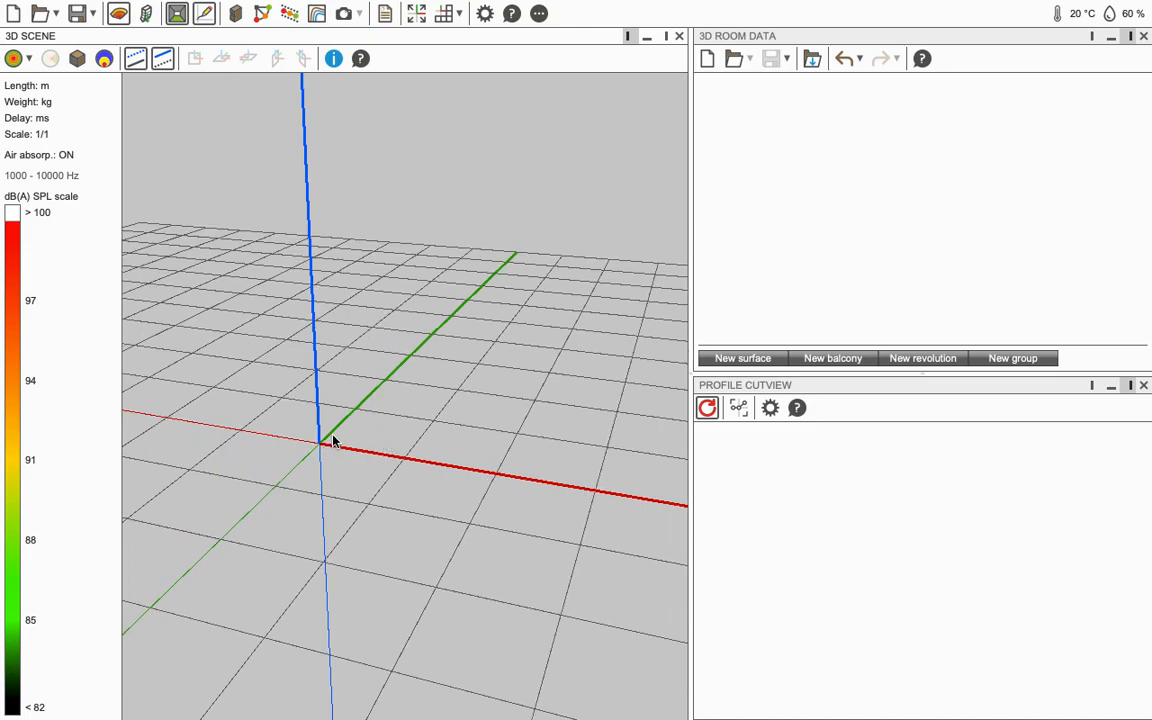
left_click(353, 416)
left_click(380, 384)
left_click(407, 361)
left_click(432, 333)
Step: Orbit the empty 3D grid through higher, lower and near-horizon viewpoints
left_click(458, 315)
left_click_drag(494, 351, 474, 413)
scroll(484, 292, "up", 2)
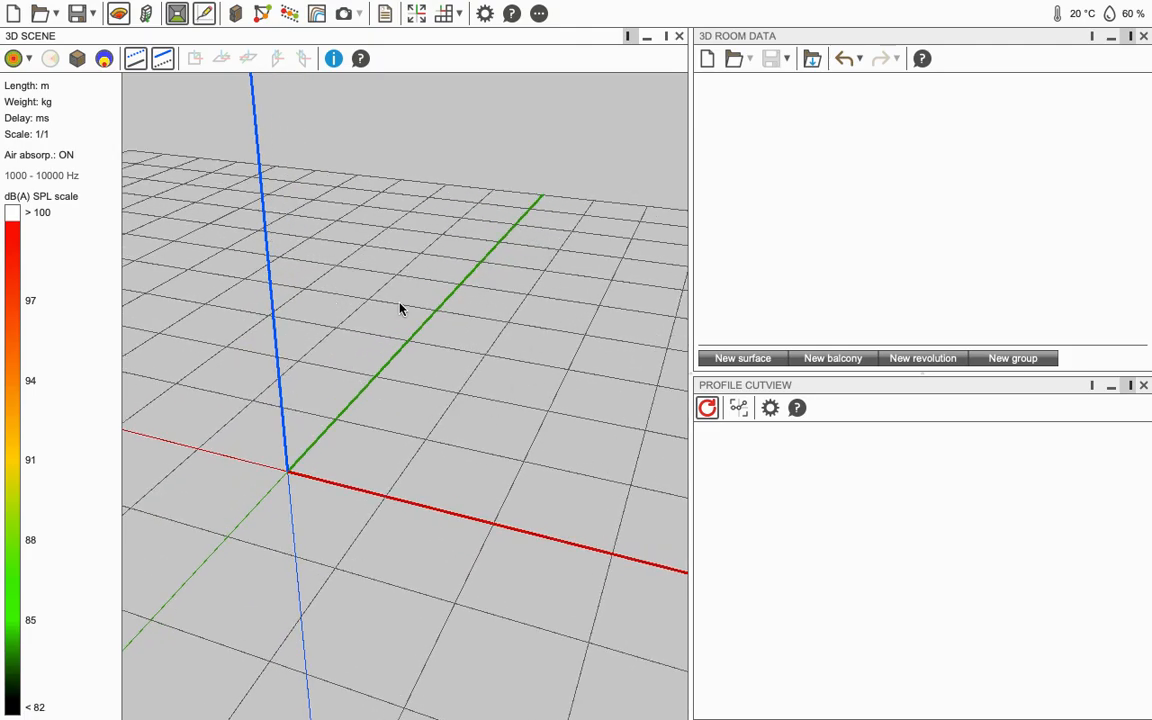
left_click_drag(456, 350, 424, 298)
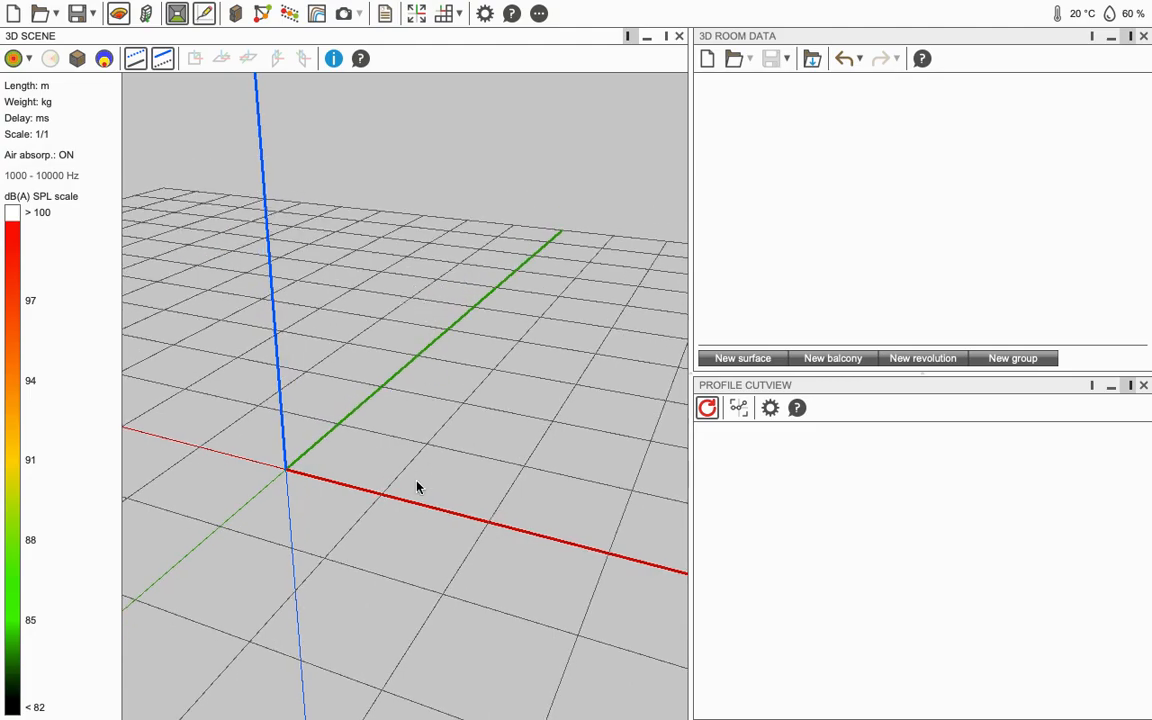
left_click_drag(499, 478, 504, 427)
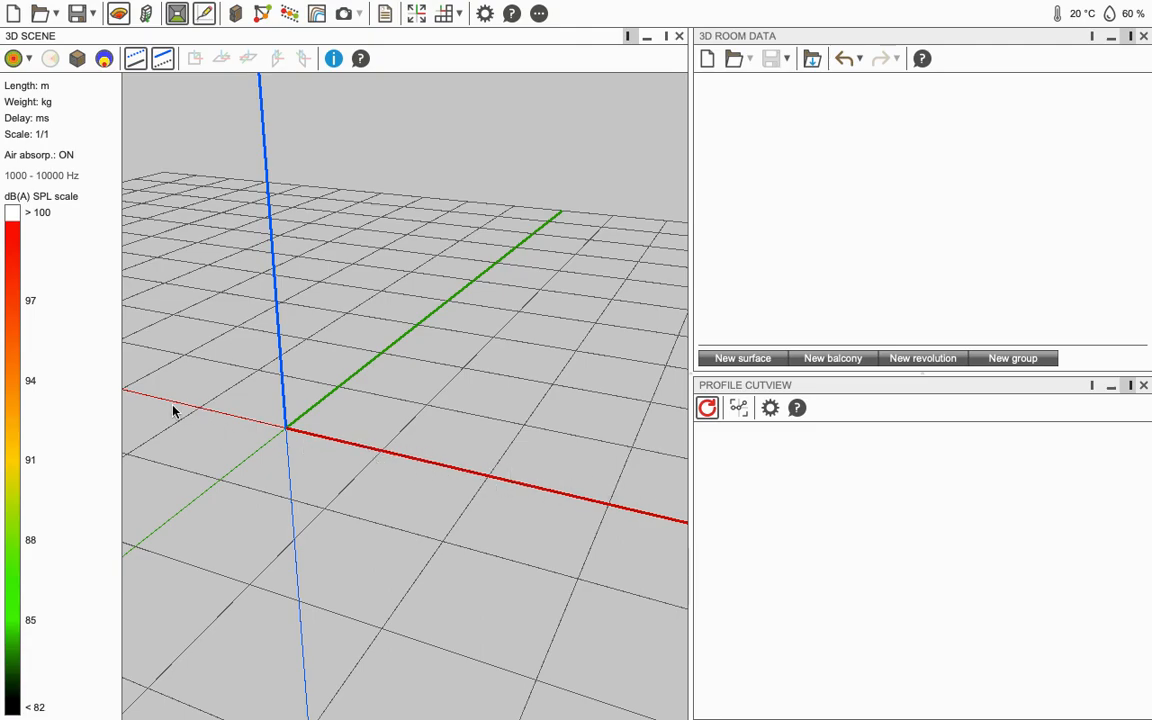
left_click_drag(373, 530, 571, 329)
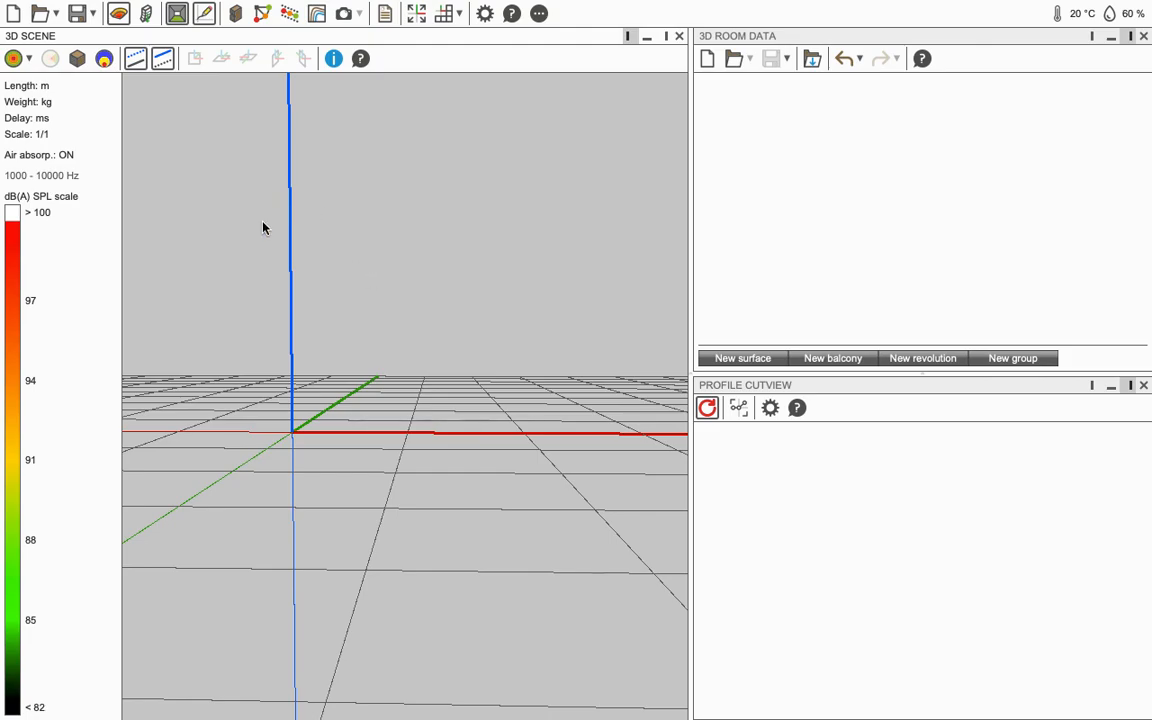
left_click_drag(453, 391, 220, 392)
Step: Keep orbiting the grid toward a view looking down from above
left_click_drag(352, 257, 362, 323)
scroll(362, 323, "down", 5)
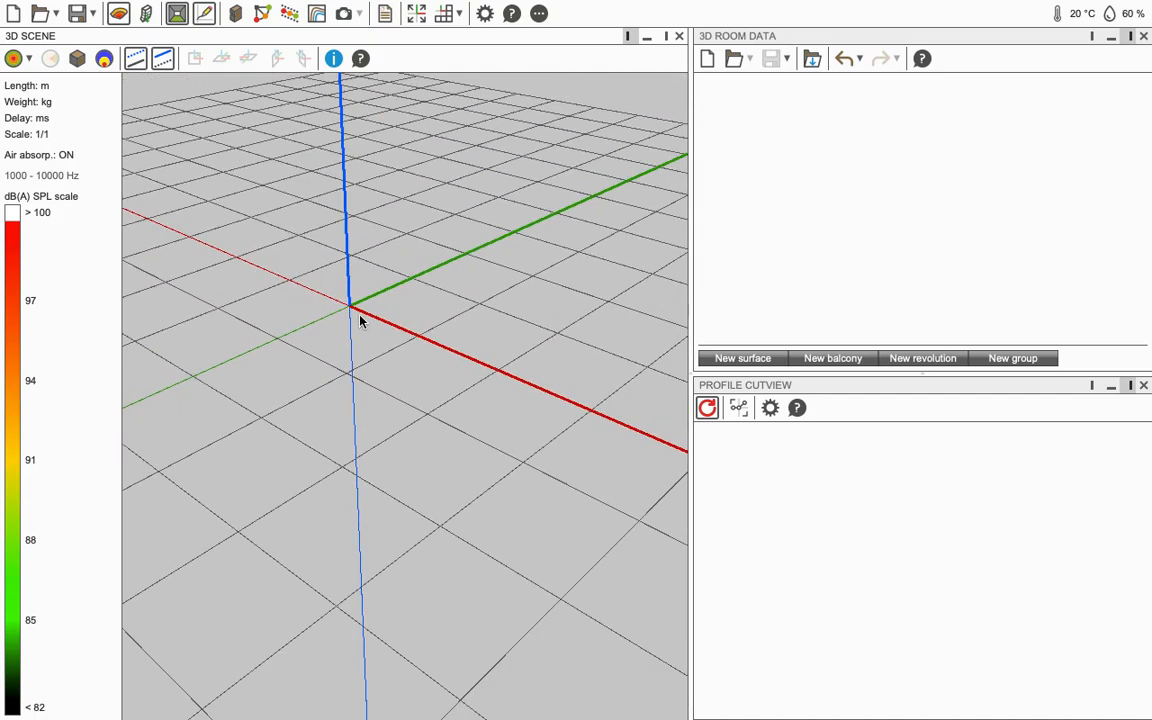
left_click_drag(386, 316, 449, 233)
left_click_drag(327, 273, 393, 283)
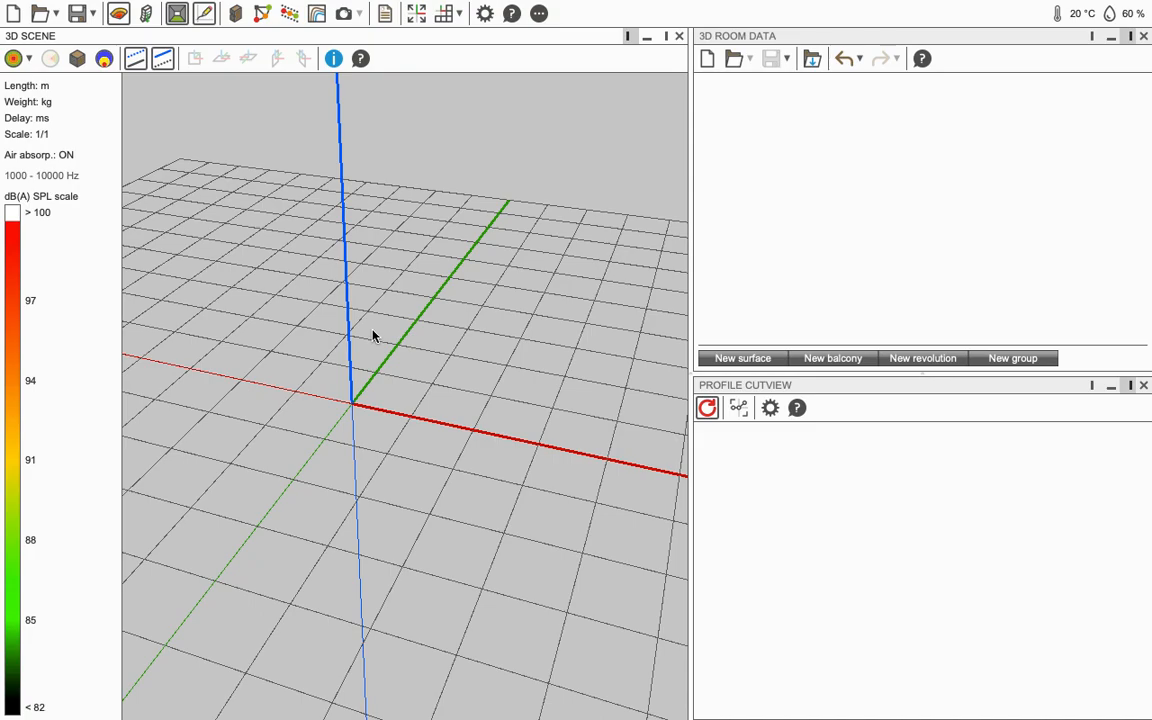
left_click_drag(453, 360, 491, 394)
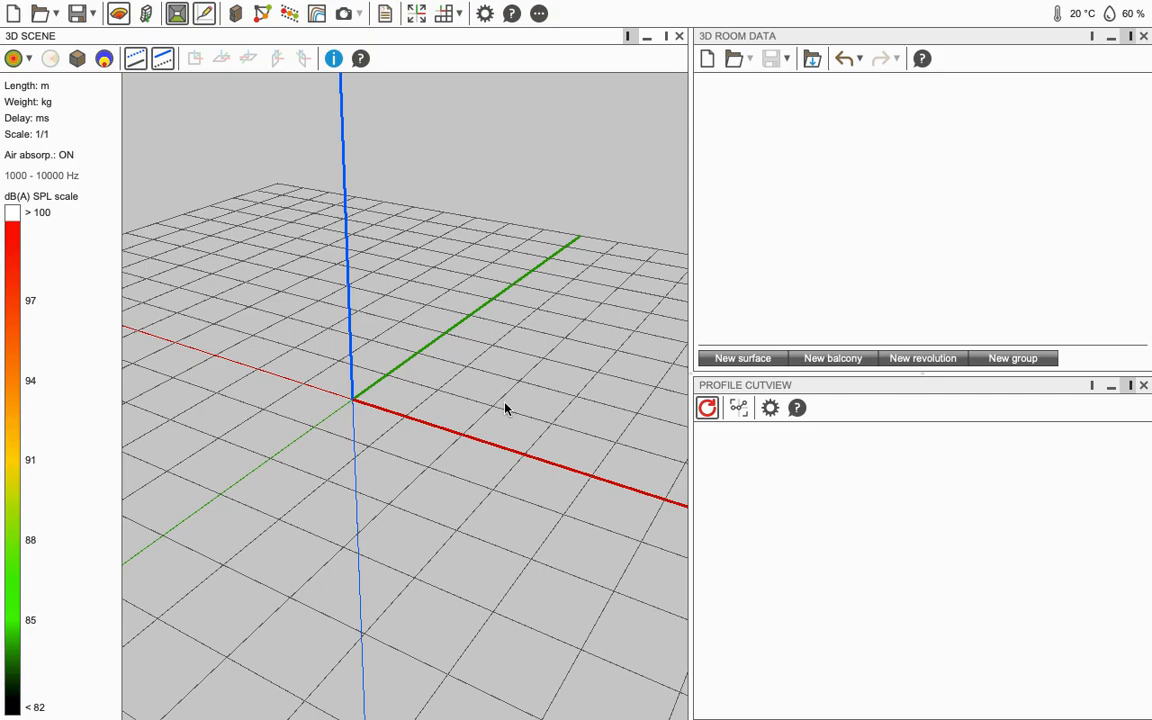
key("super+Tab")
left_click_drag(228, 294, 217, 160)
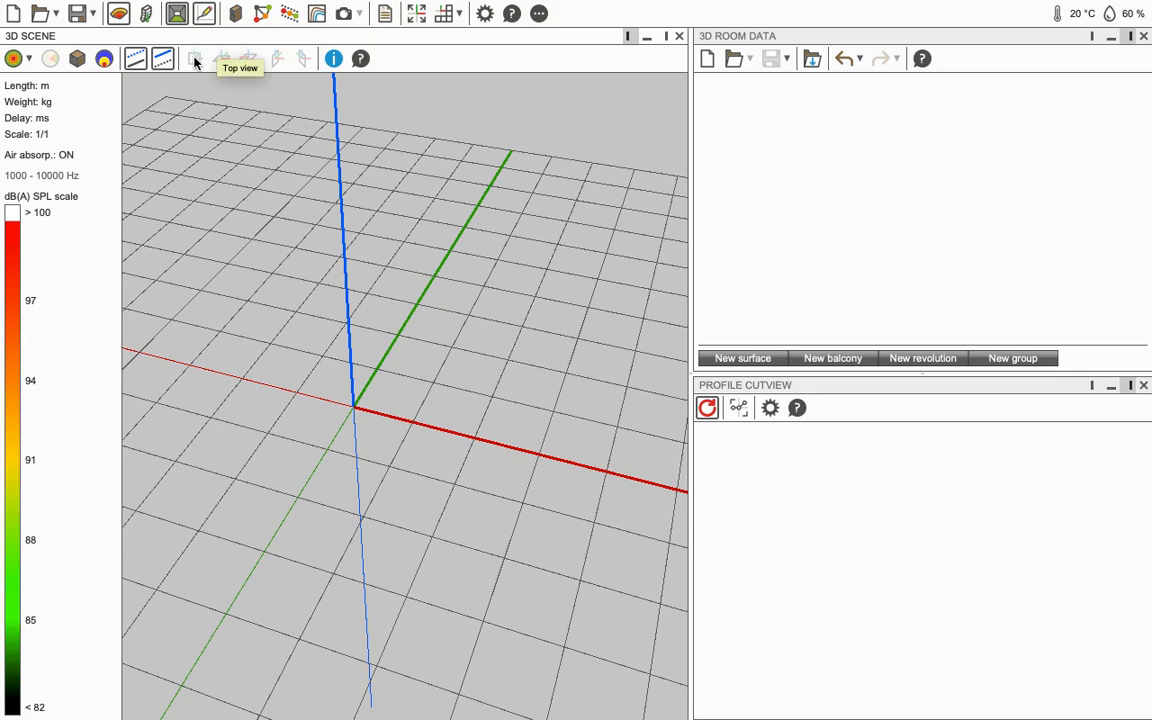
left_click_drag(270, 229, 470, 503)
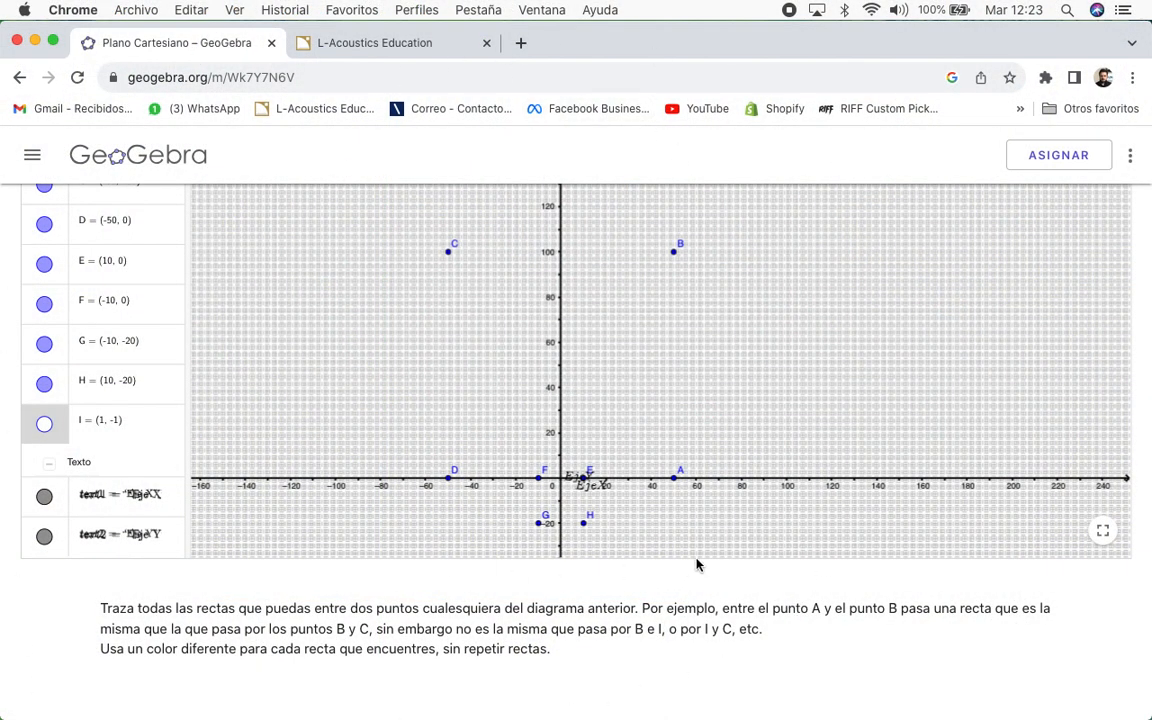
Step: Zoom the GeoGebra graph in and out to frame points A–H
scroll(580, 450, "down", 5)
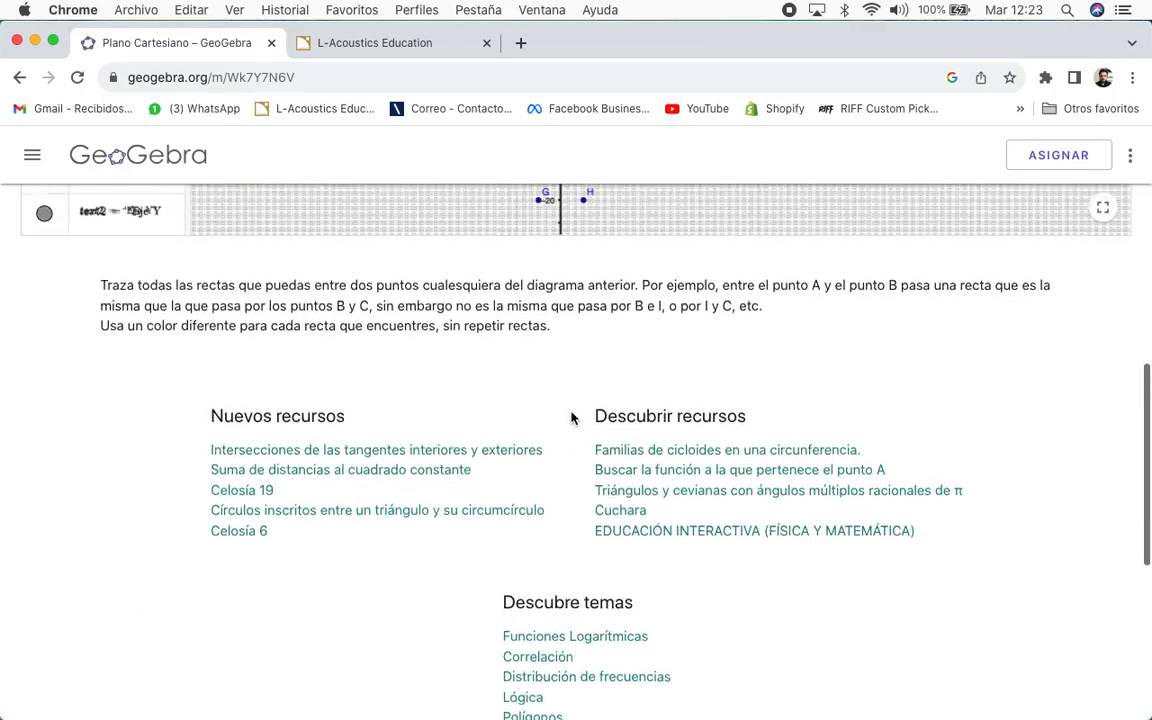
scroll(572, 418, "up", 5)
scroll(594, 496, "up", 6)
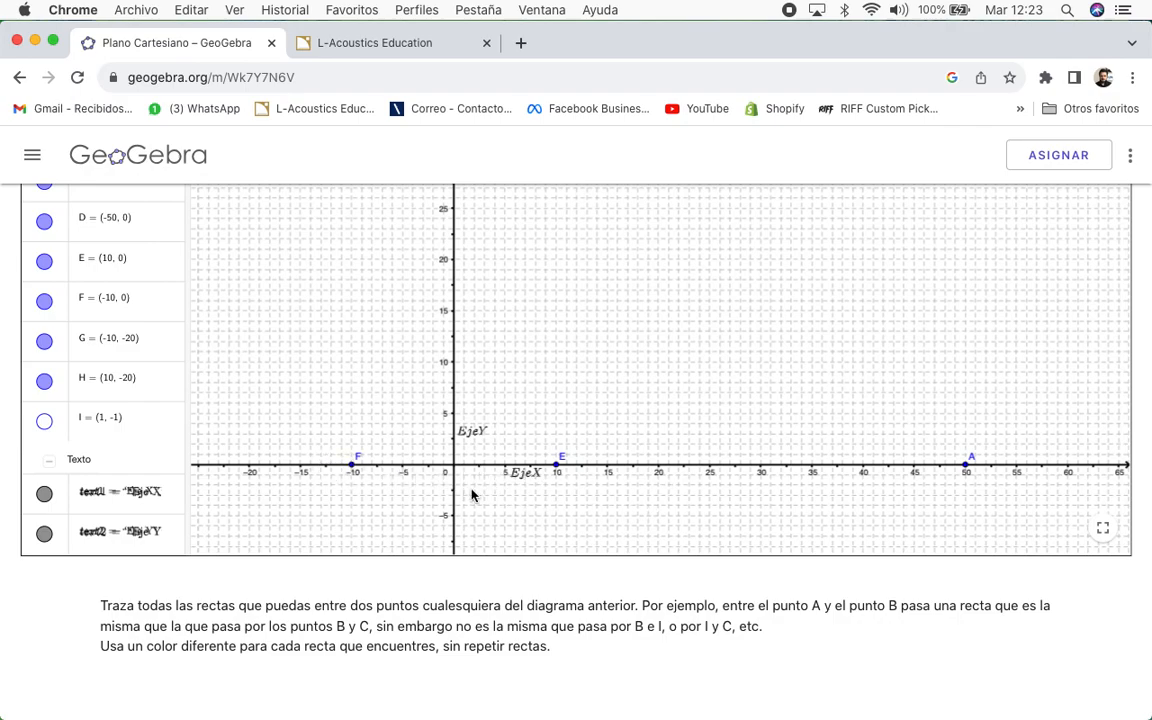
scroll(449, 388, "up", 3)
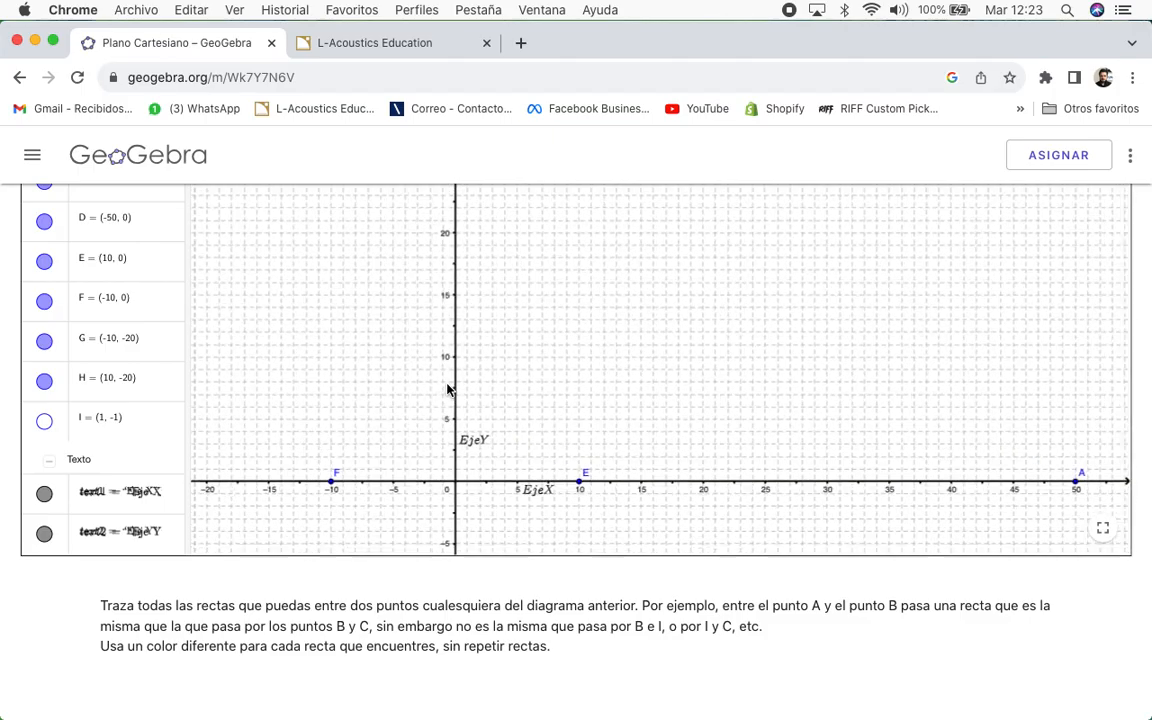
scroll(447, 389, "down", 10)
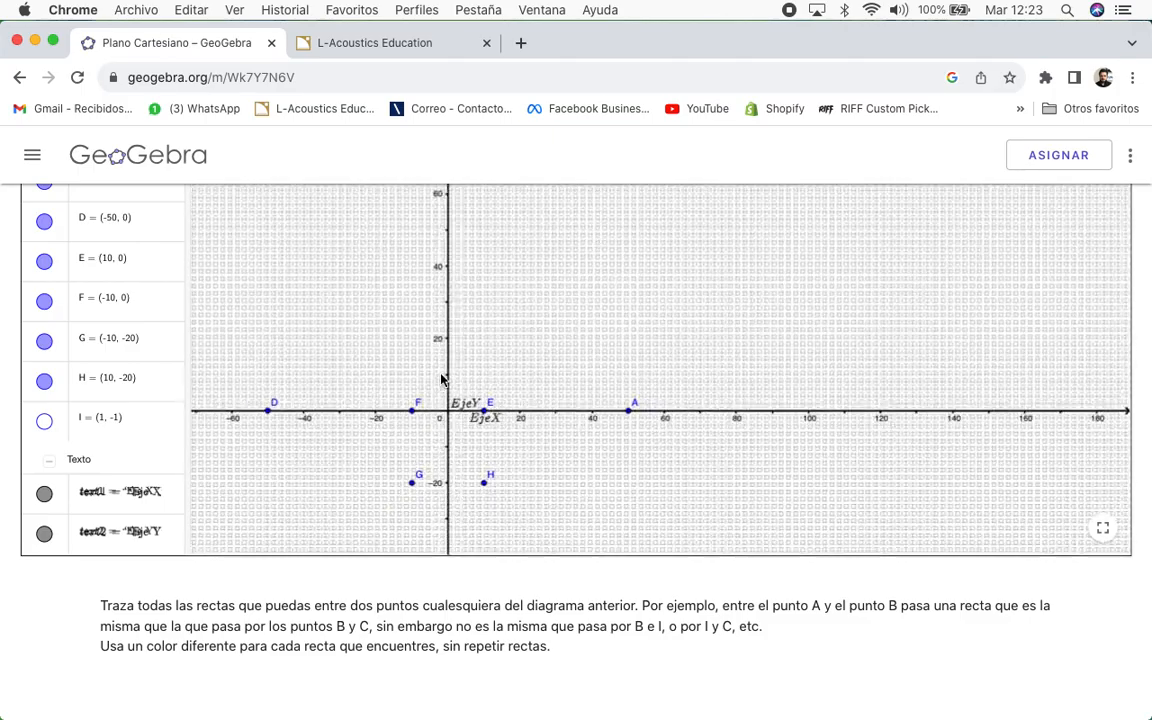
scroll(424, 344, "down", 3)
Step: Pan the graph to bring points B and C into view, then scroll the page
left_click(442, 347)
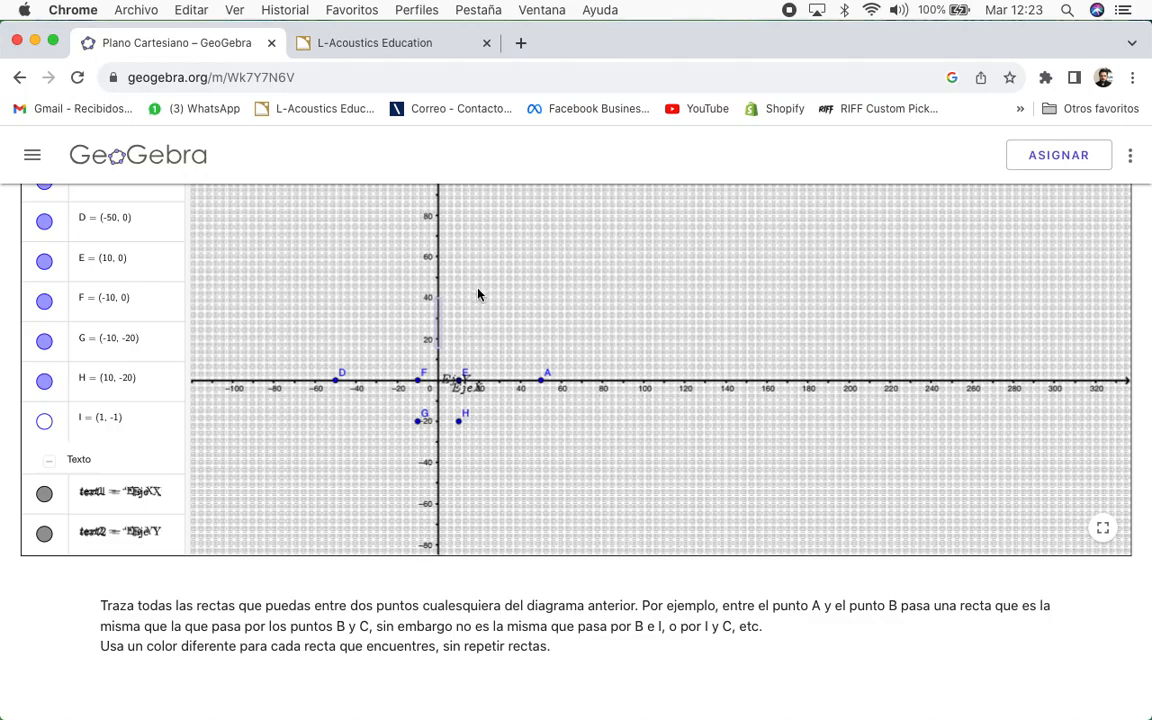
left_click_drag(488, 330, 522, 360)
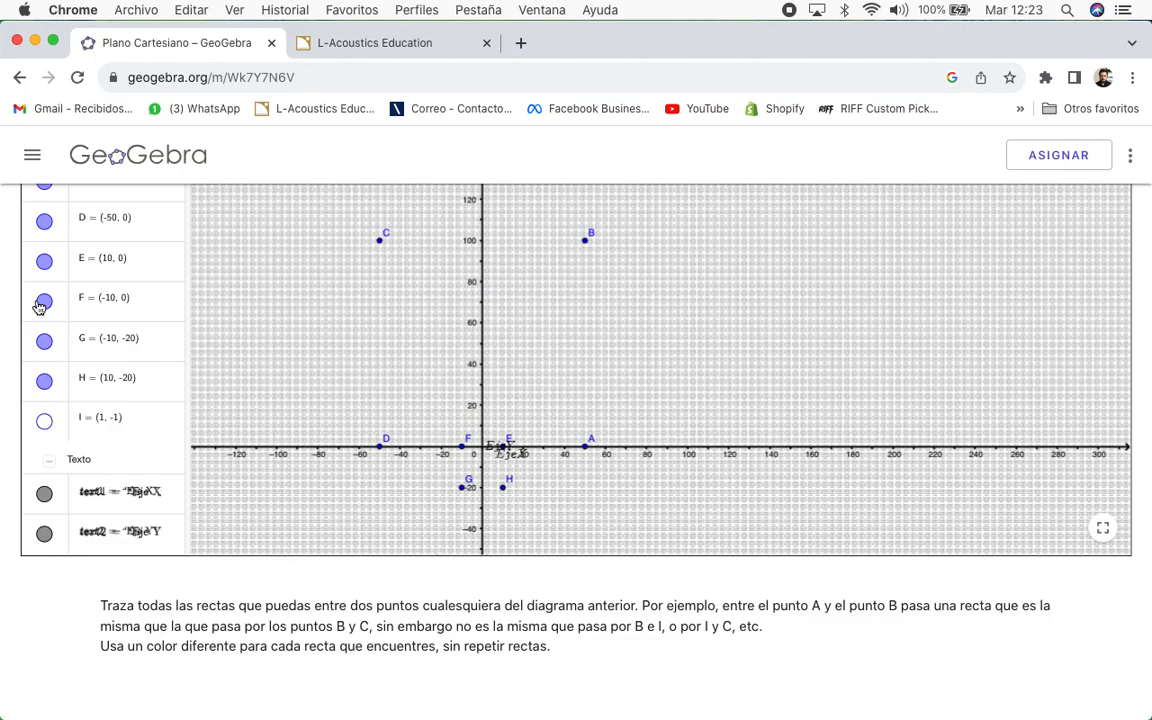
scroll(117, 306, "up", 2)
scroll(80, 316, "up", 5)
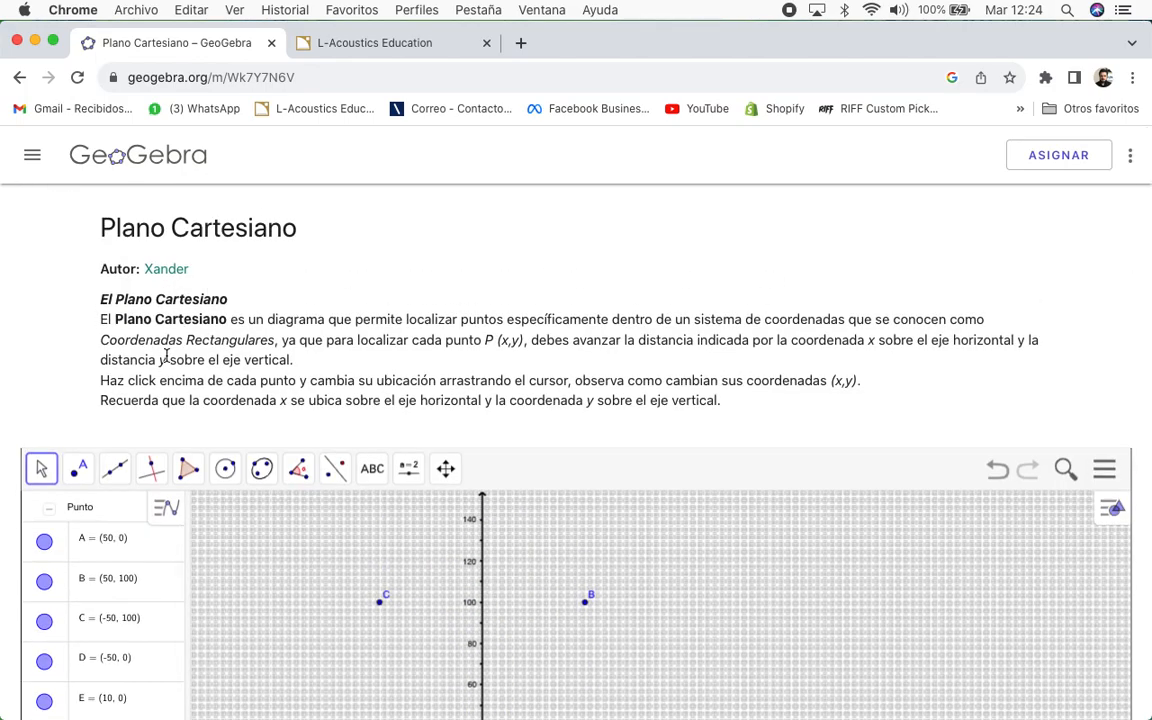
scroll(170, 300, "down", 2)
Step: Scroll the page down to show the full GeoGebra applet with its A–I point list
scroll(176, 283, "down", 3)
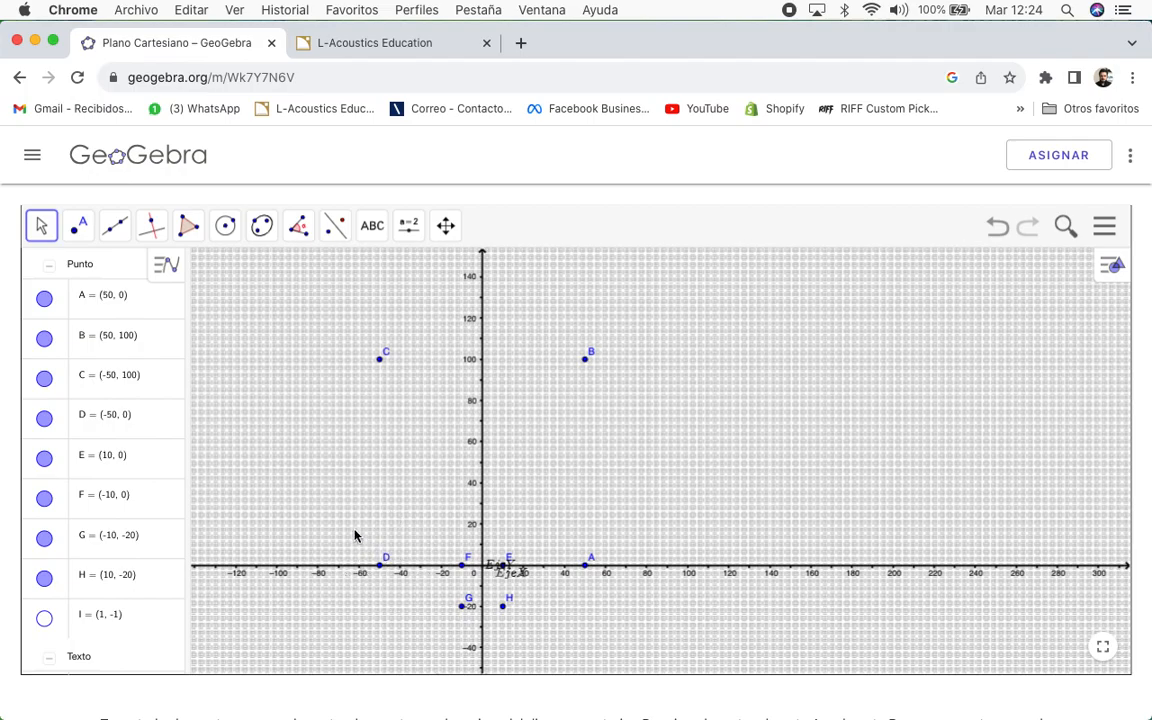
scroll(354, 535, "up", 3)
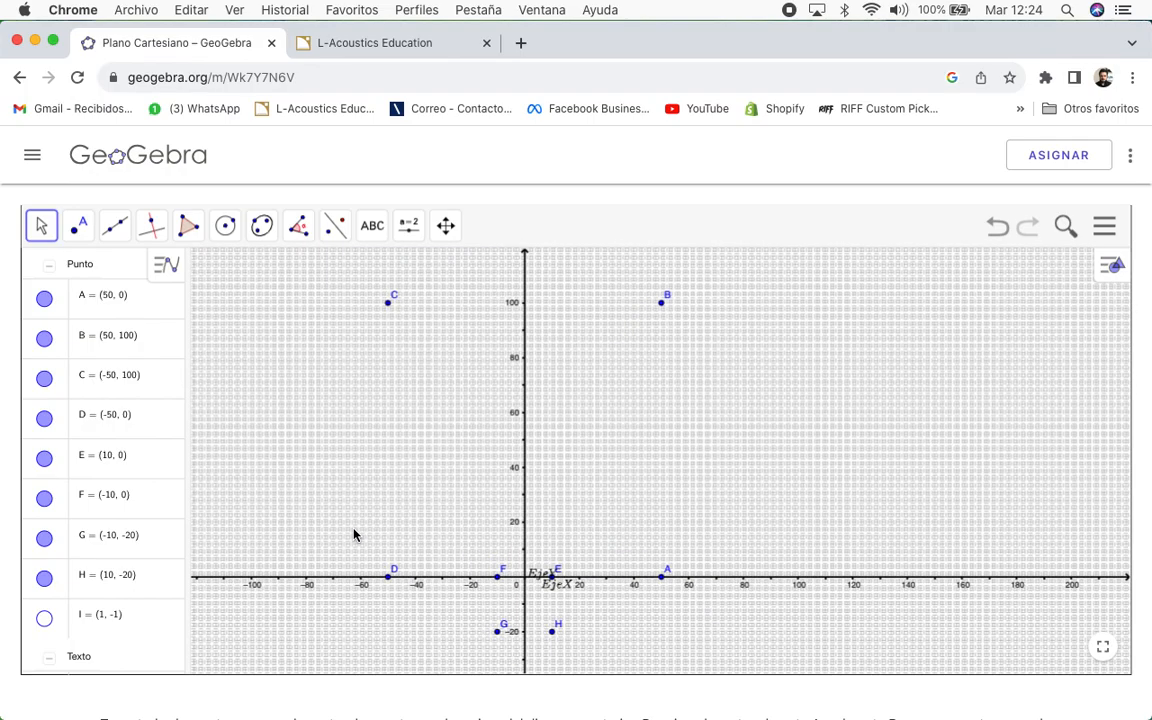
left_click(663, 579)
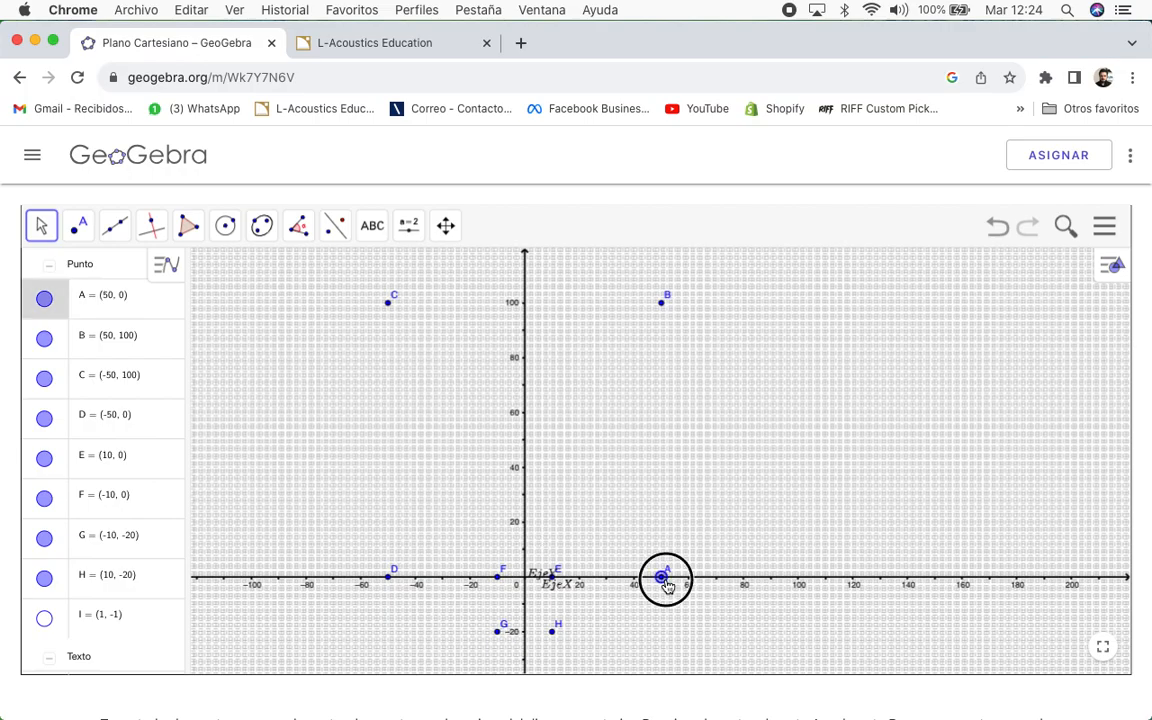
left_click(664, 305)
left_click(389, 305)
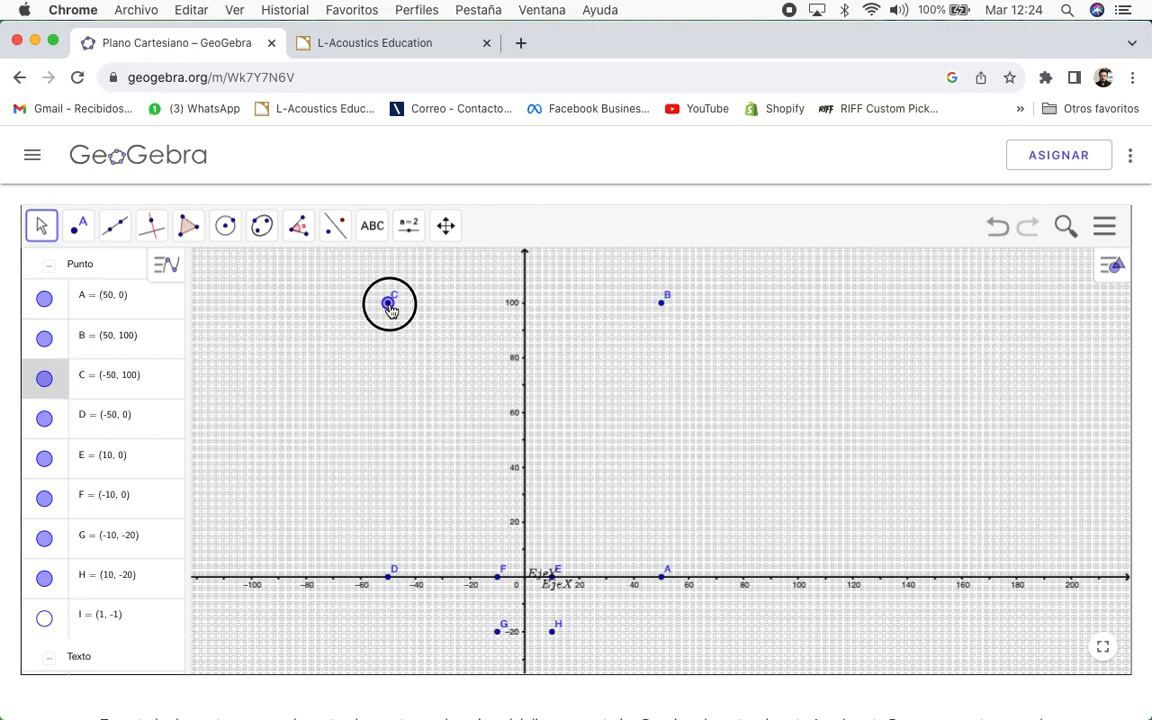
left_click(389, 578)
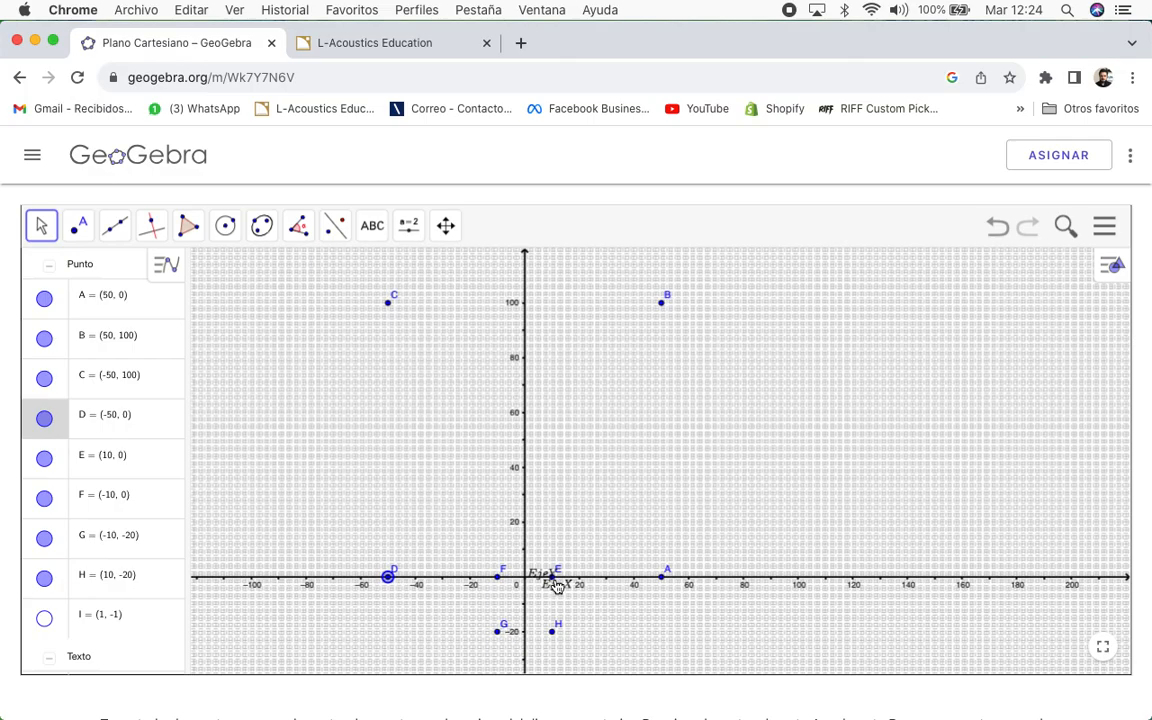
left_click(553, 578)
left_click(497, 577)
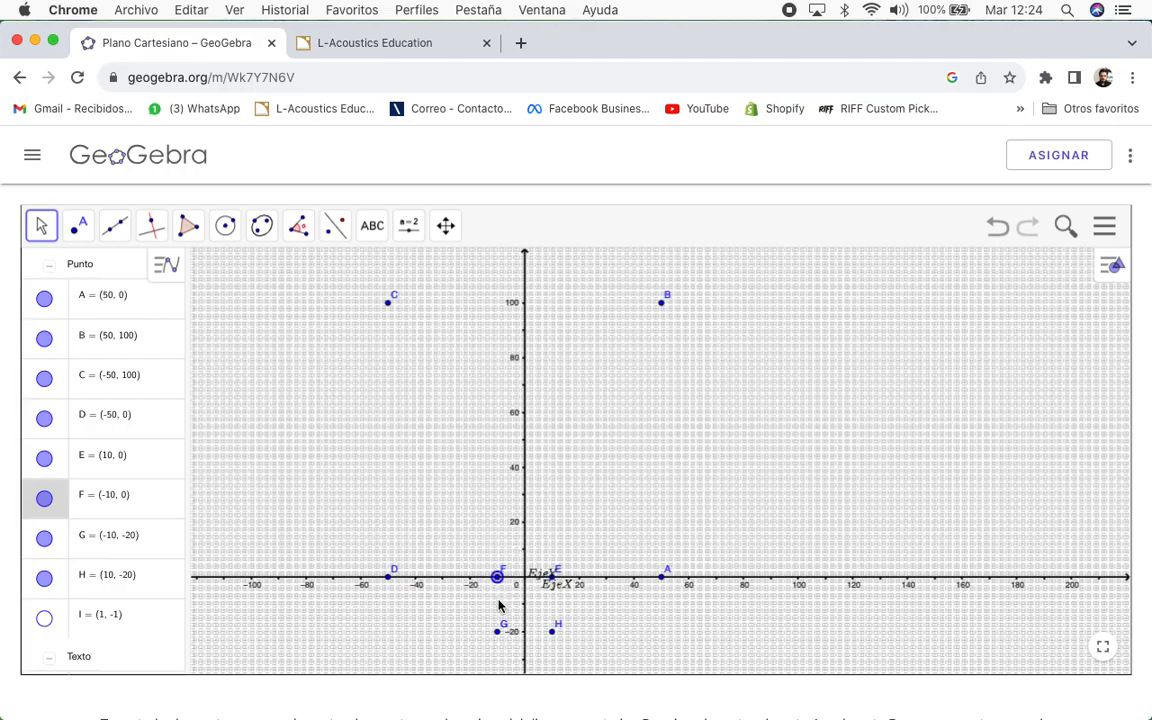
left_click(497, 631)
left_click(552, 631)
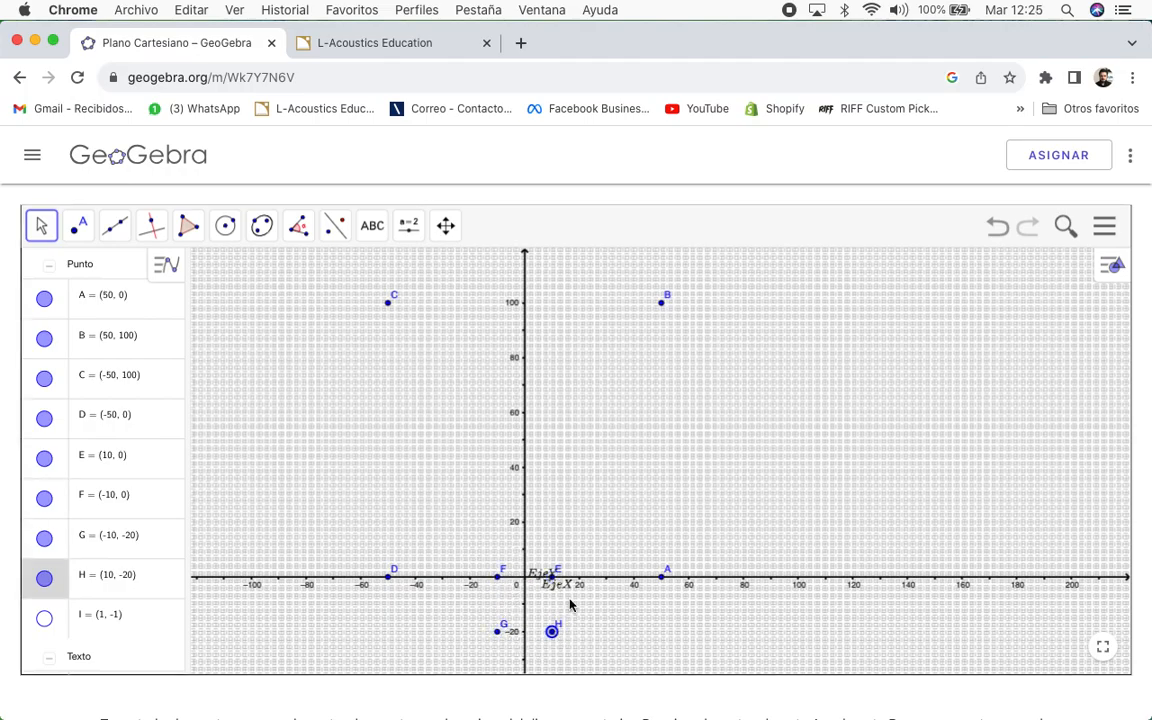
left_click(661, 577)
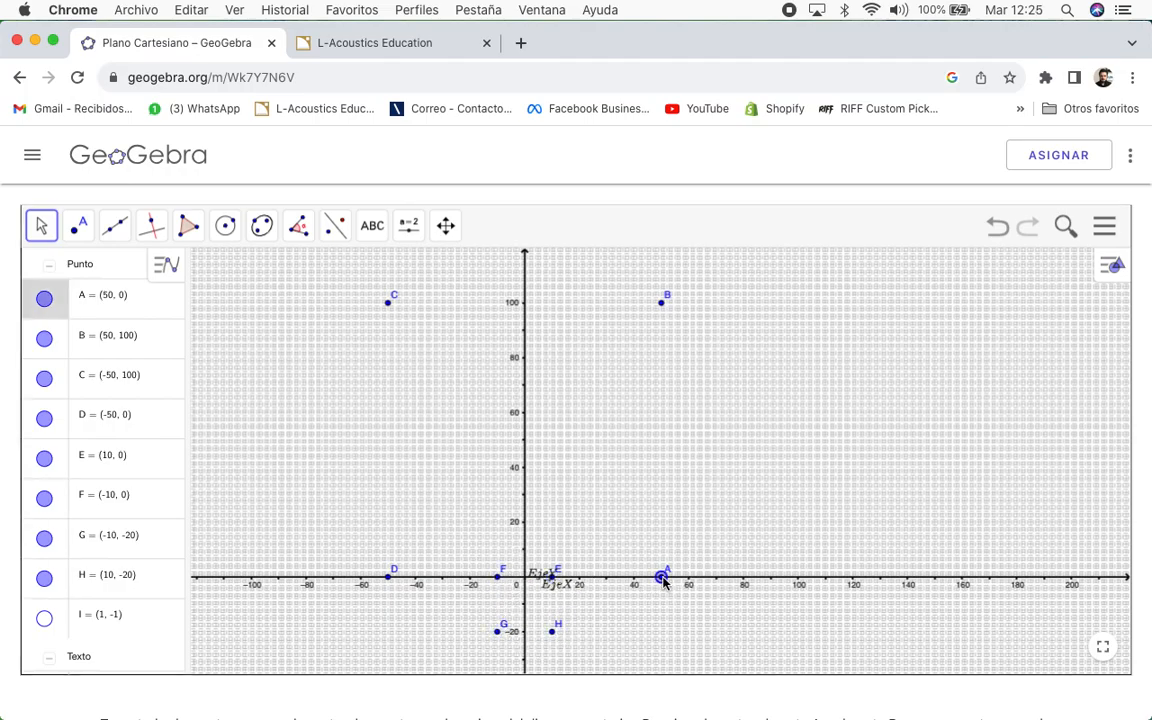
left_click(662, 303)
Step: Back in Soundvision, create a new room-data group named Audiencia
left_click(389, 302)
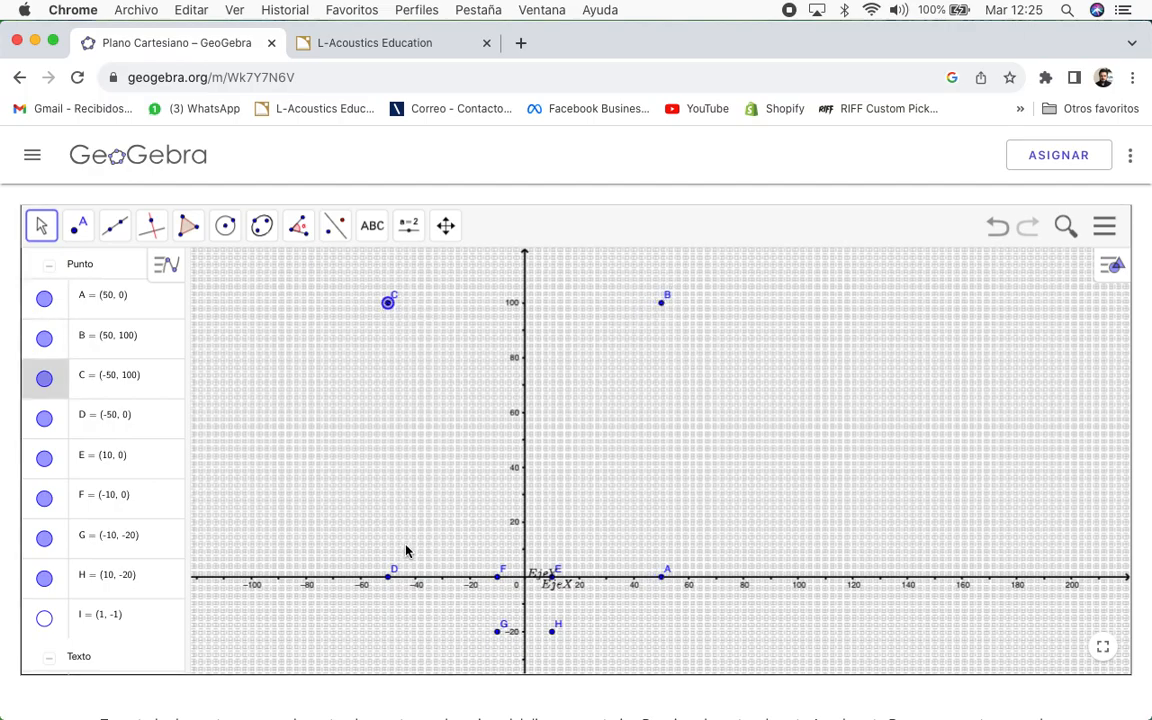
left_click(390, 577)
key("super+Tab")
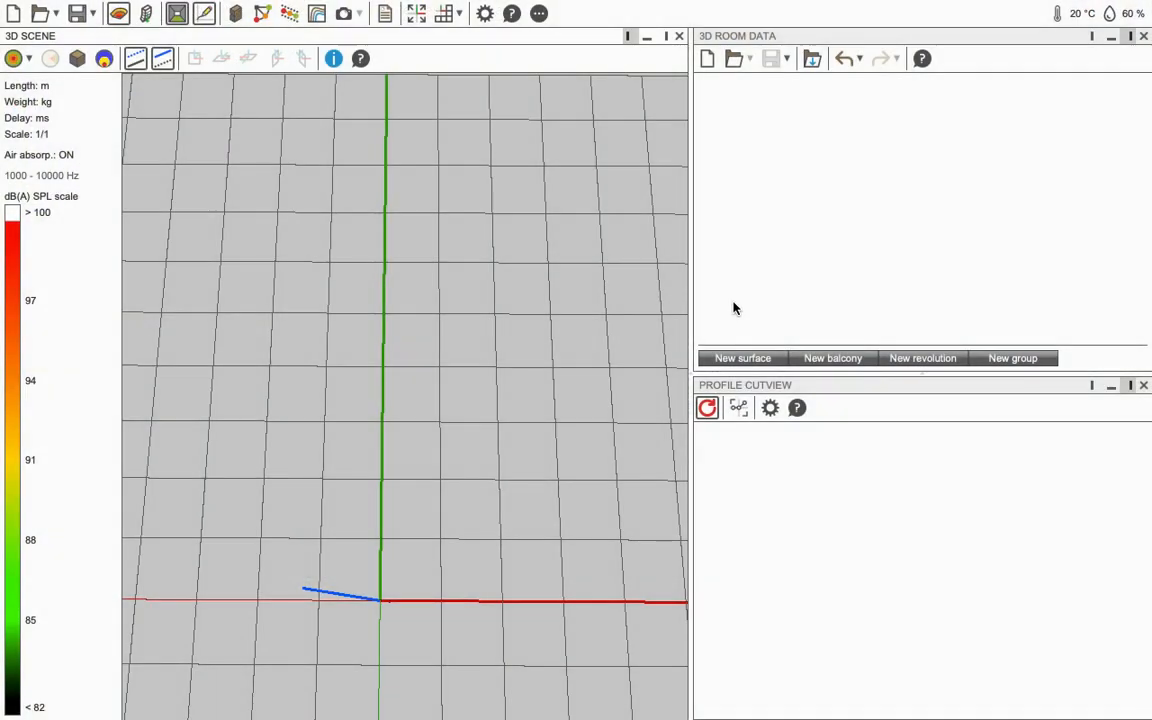
left_click_drag(560, 440, 440, 280)
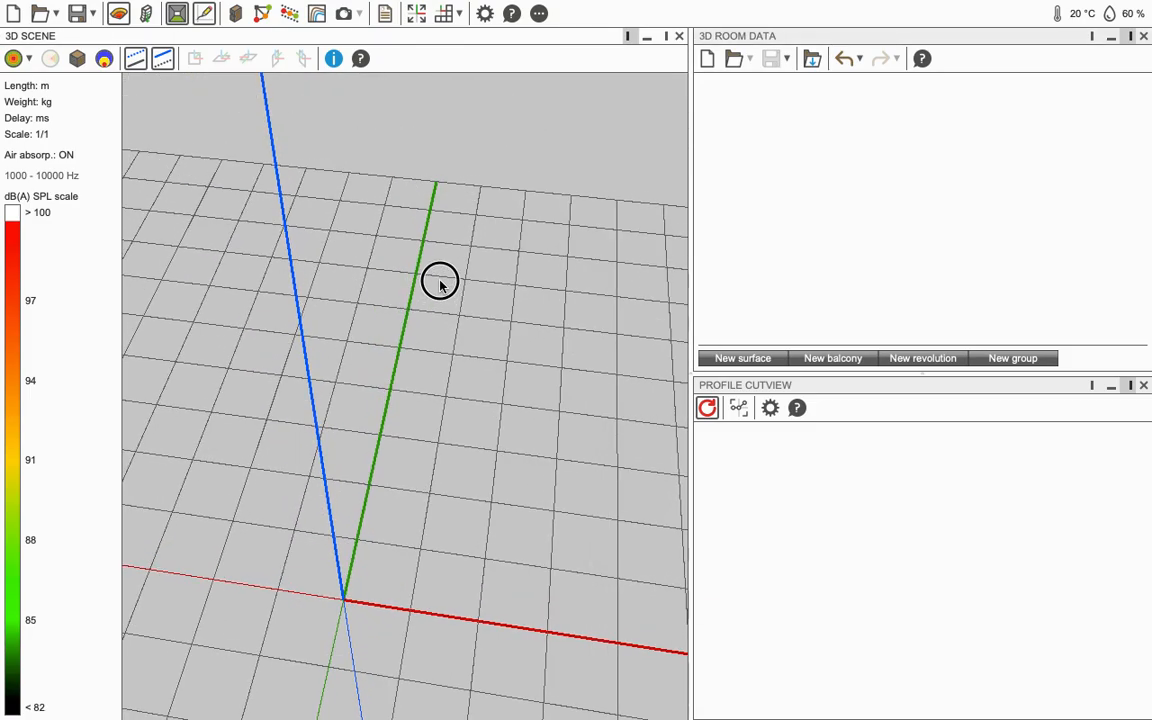
left_click(1013, 358)
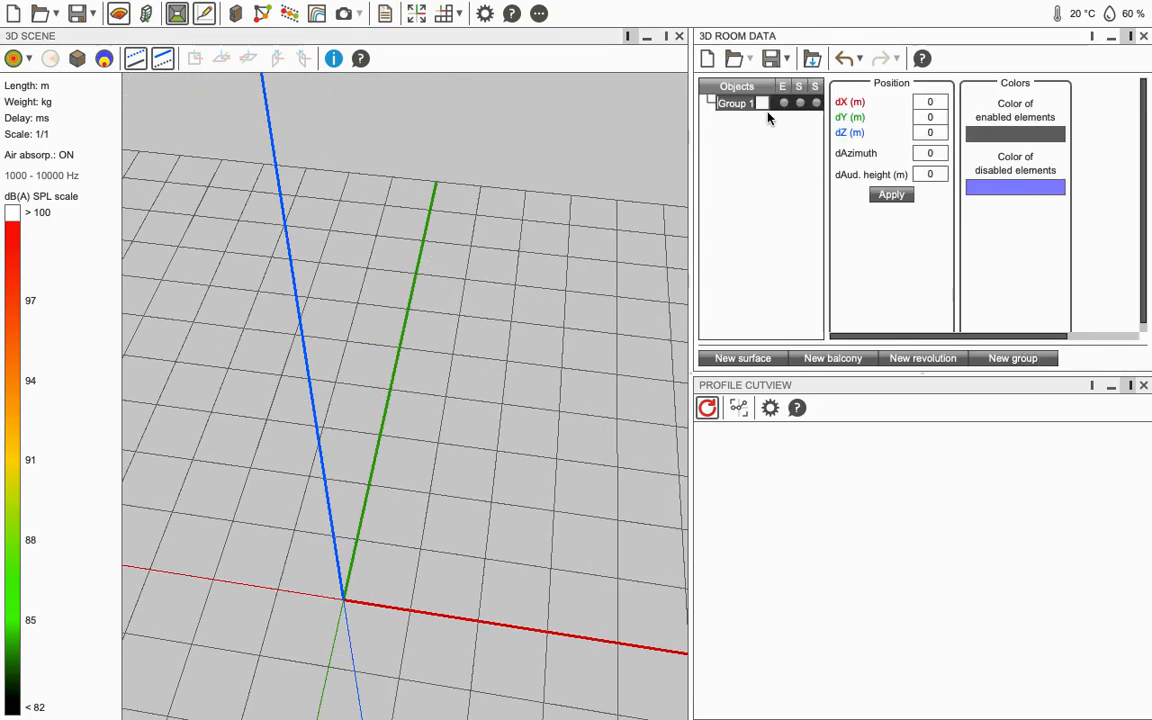
type("Aud")
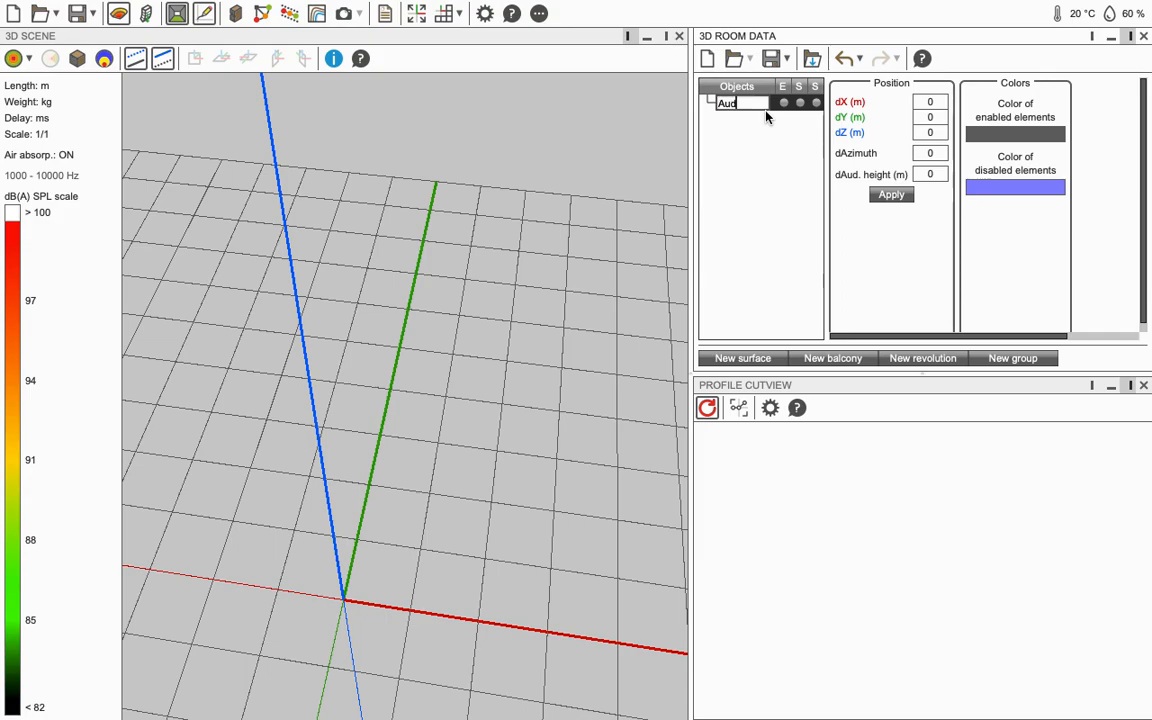
type("iencia")
key("Return")
Step: Set Audiencia's enabled-element colour to near-black and disabled-element colour to dark green (066129)
left_click(1025, 143)
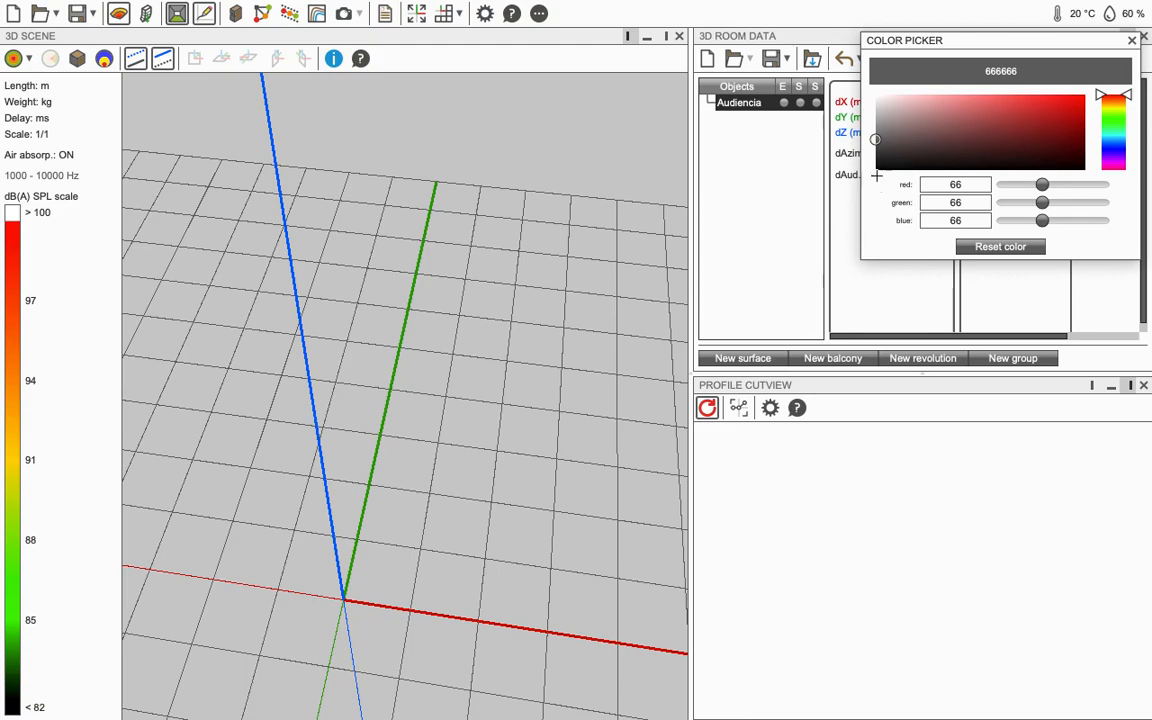
left_click(884, 162)
left_click(1133, 41)
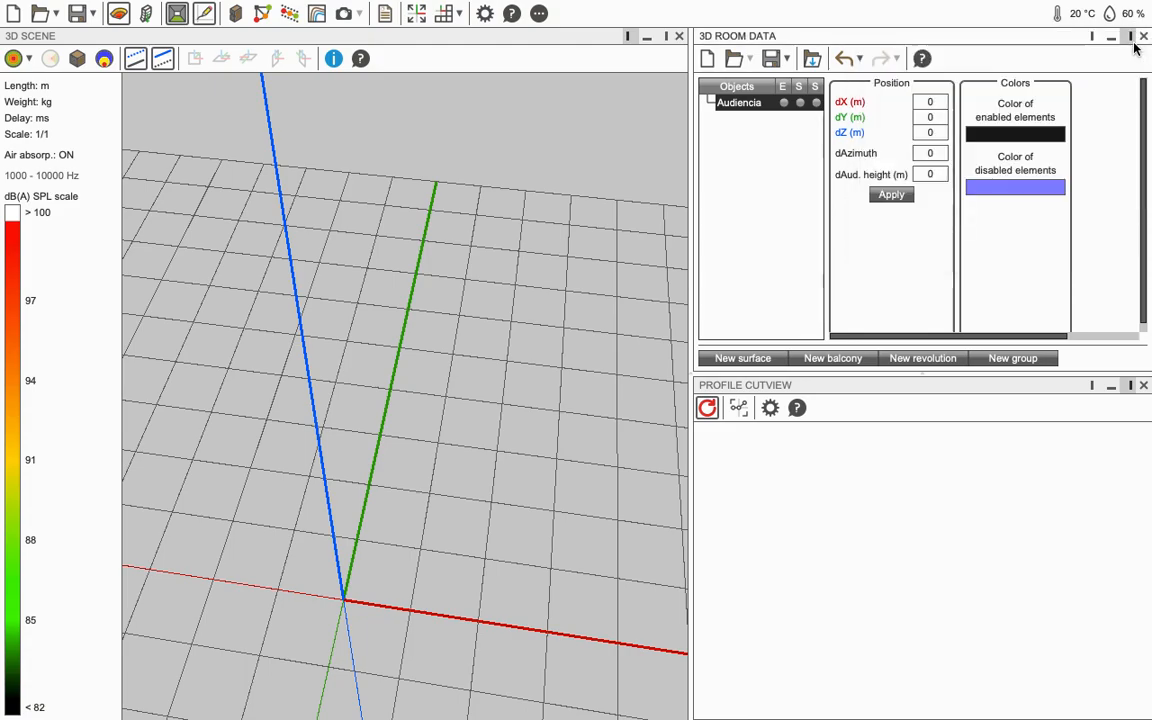
left_click(1030, 188)
left_click_drag(1113, 185, 1117, 157)
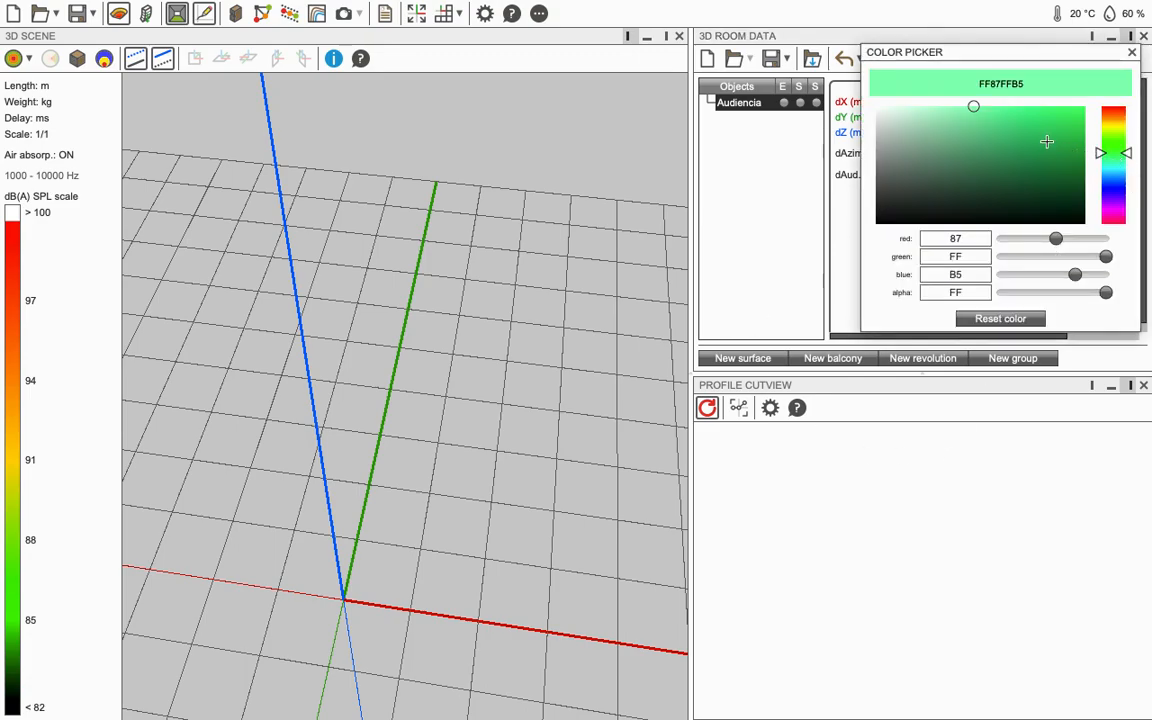
left_click(1072, 179)
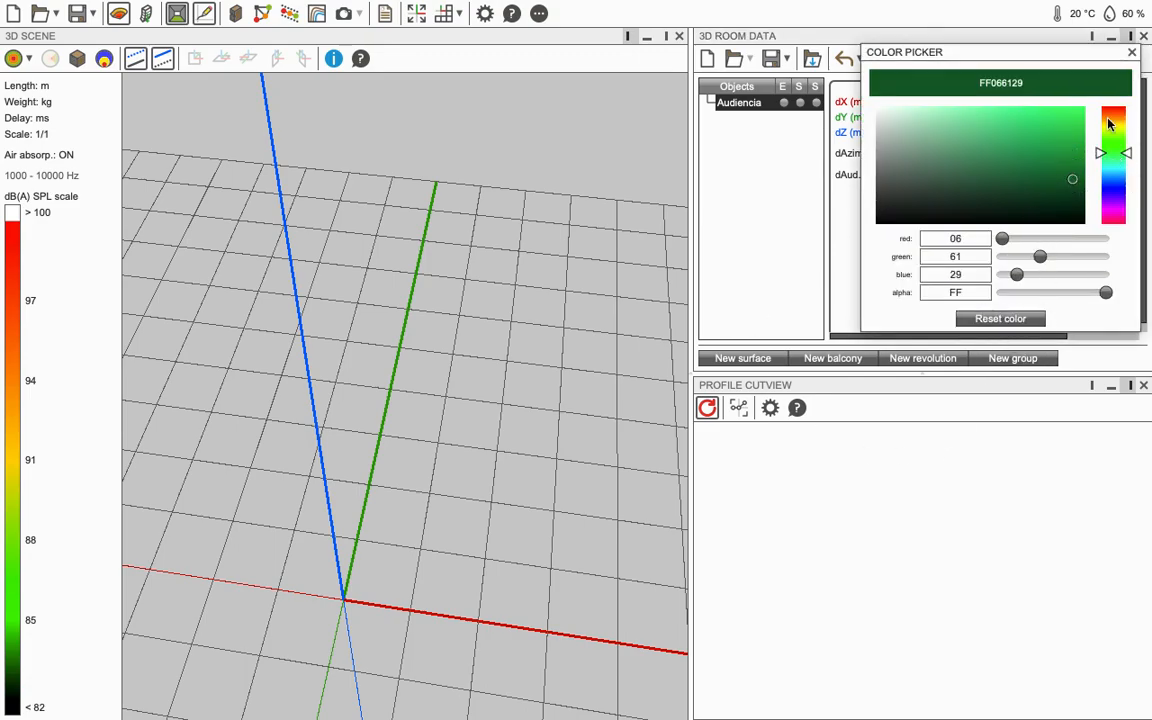
left_click(1133, 51)
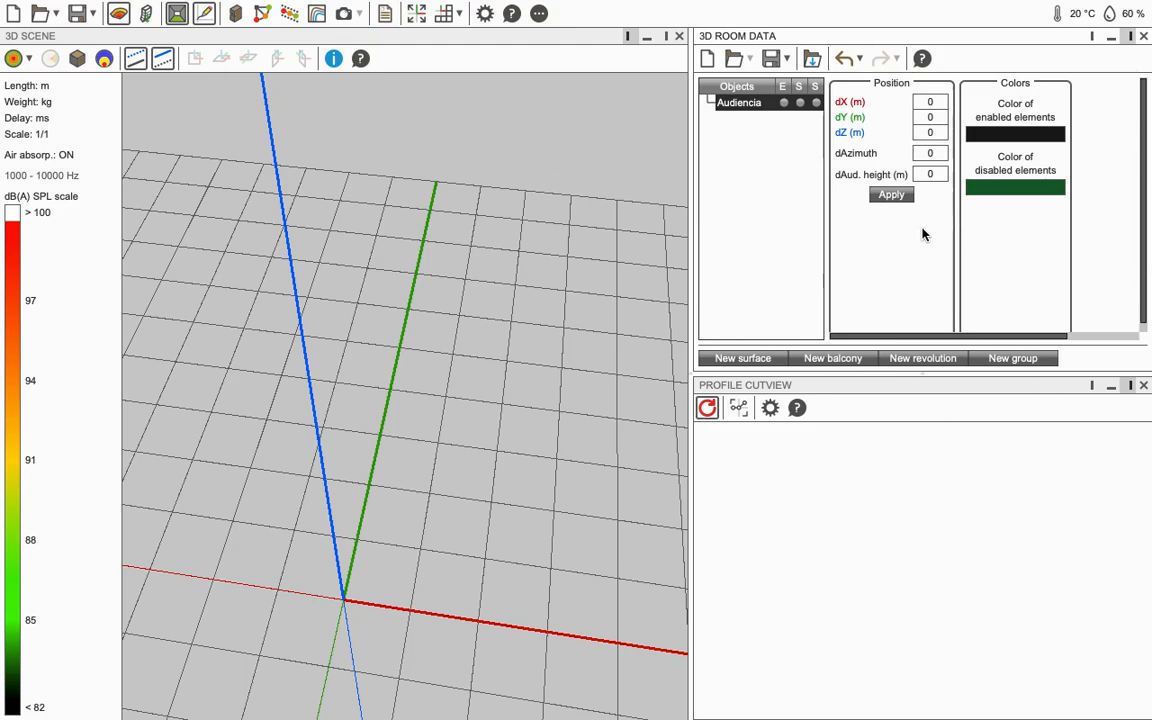
right_click(751, 113)
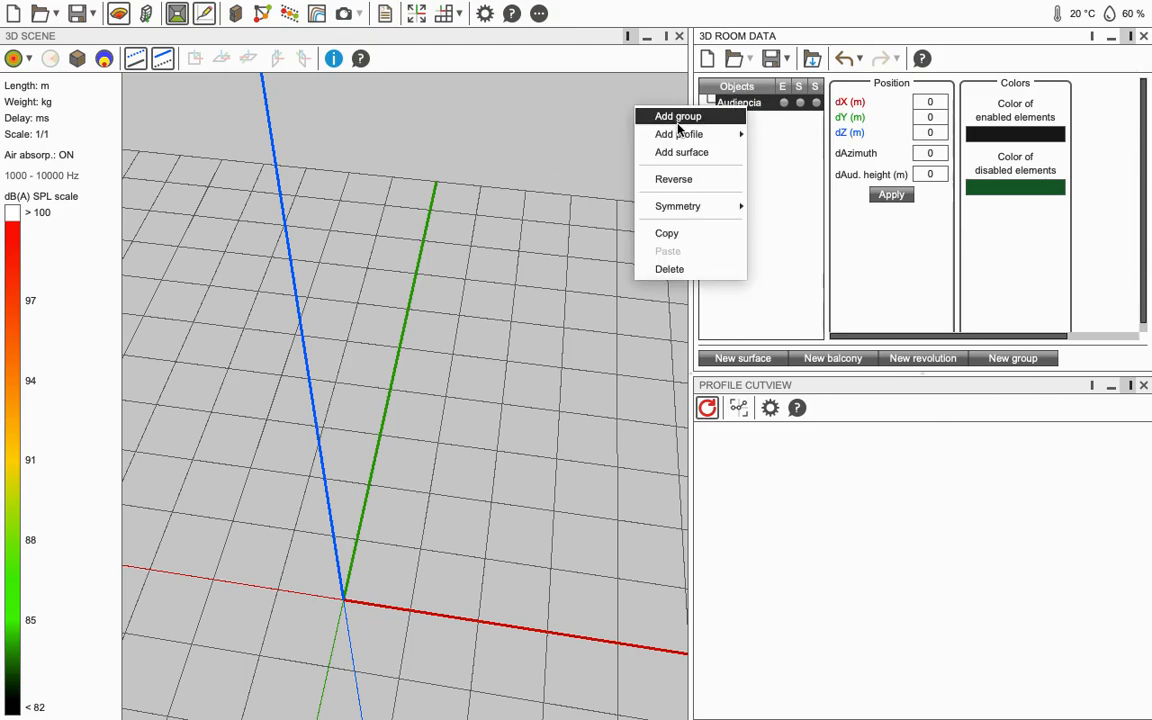
Step: Add a surface to Audiencia with four points named A, B, C and D
left_click(706, 156)
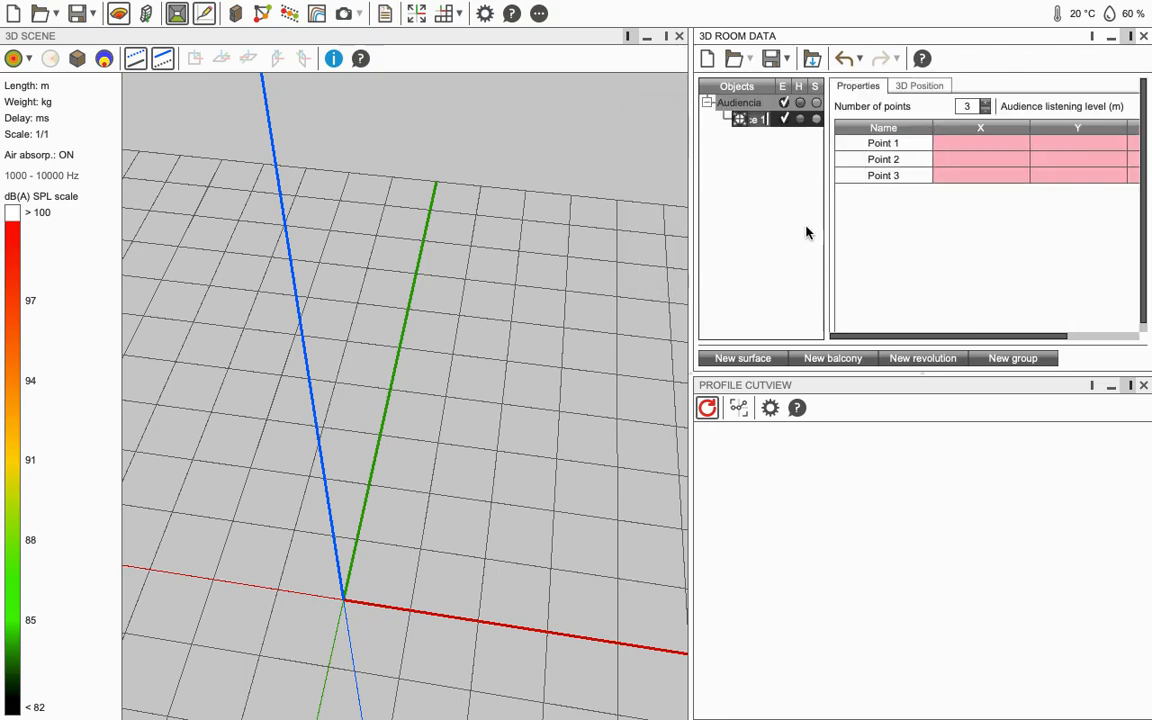
double_click(882, 143)
type("A")
double_click(896, 160)
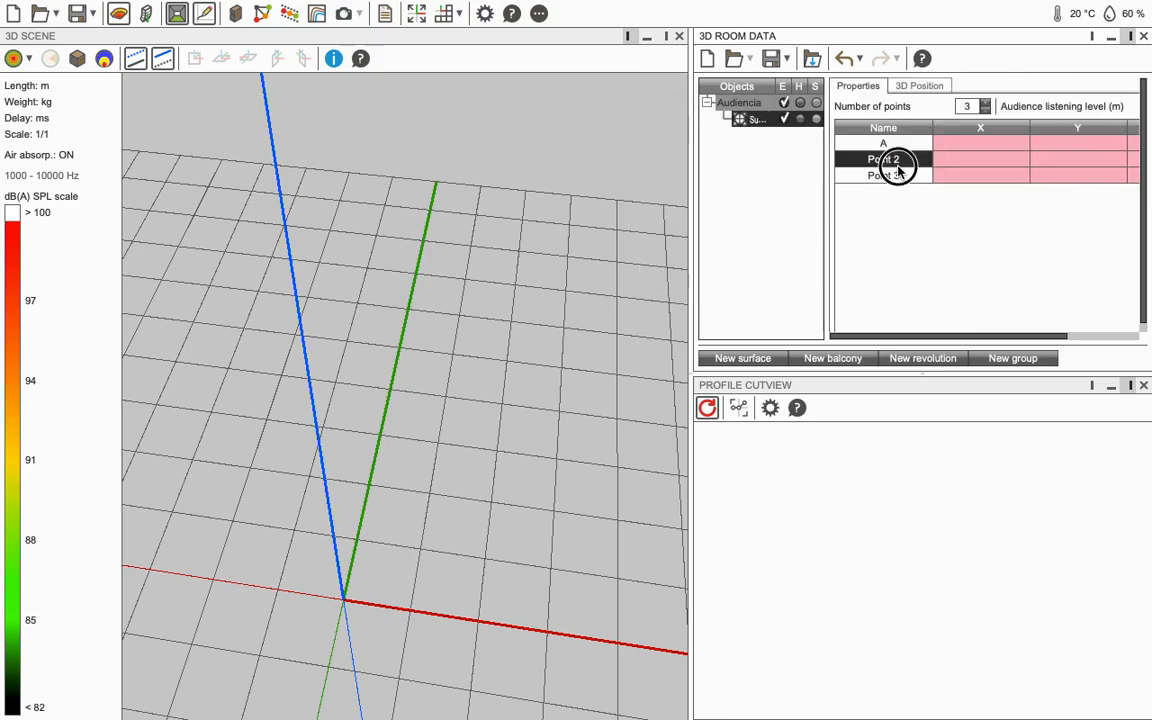
type("B")
double_click(895, 175)
type("C")
key("Return")
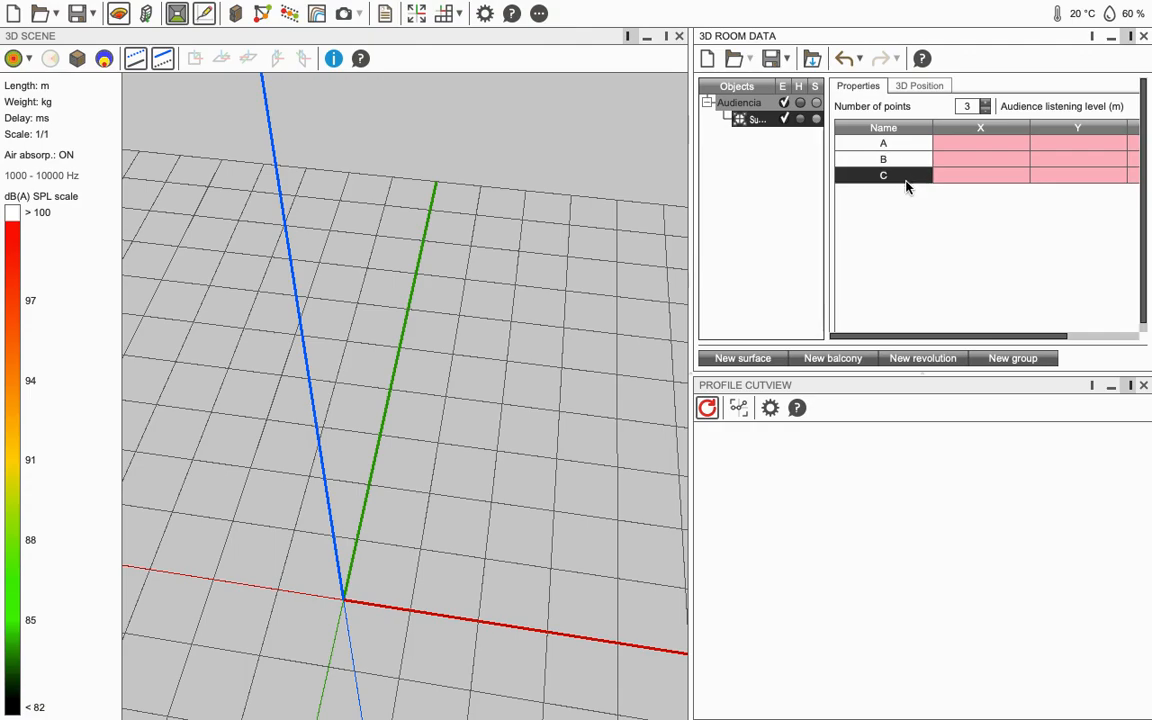
left_click(986, 102)
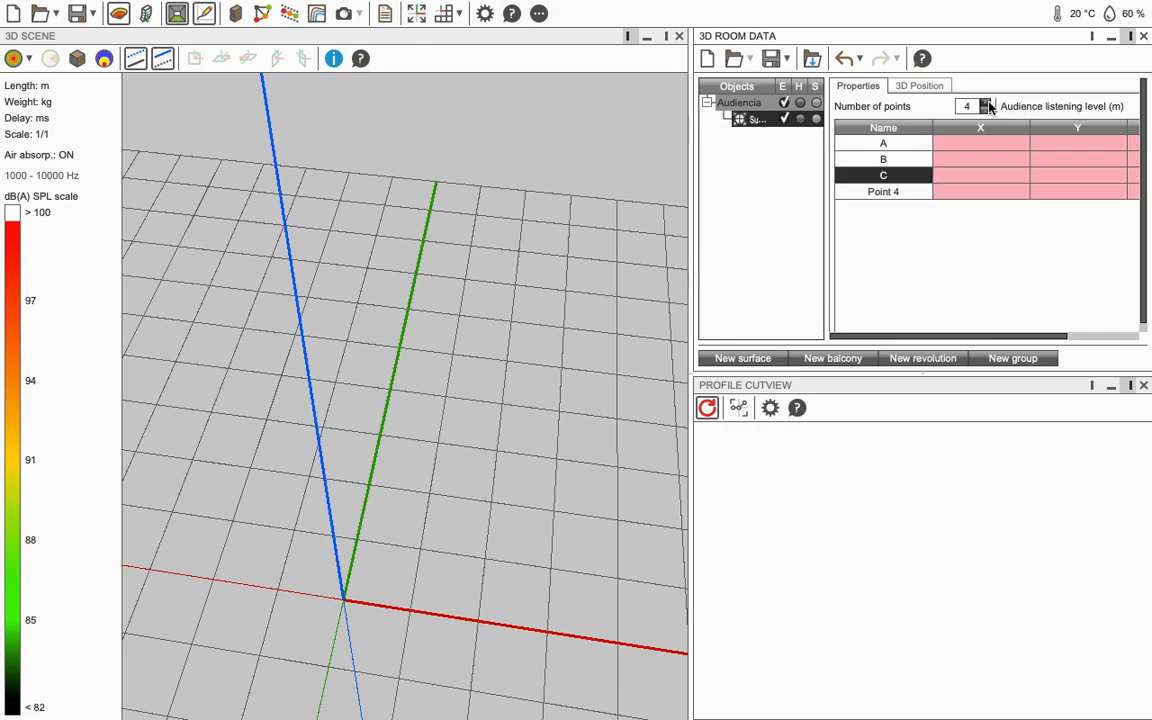
double_click(884, 192)
type("D")
left_click(889, 231)
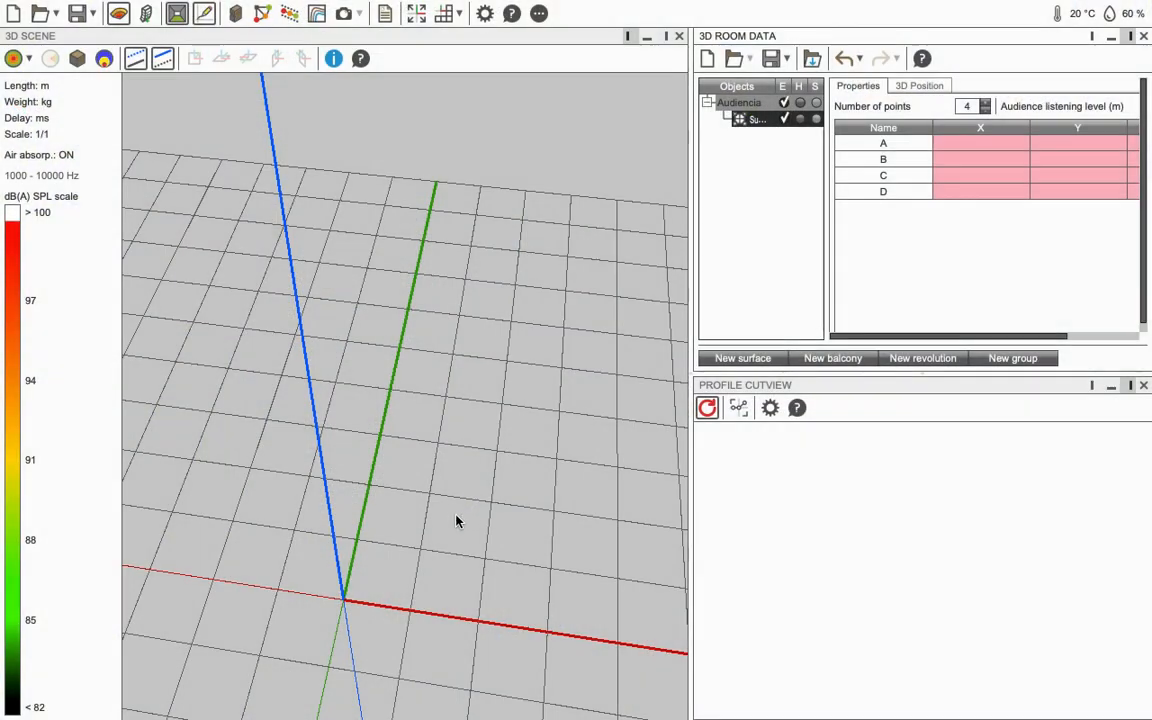
Step: Check the Z coordinates of points A–D and widen the room data panel
left_click_drag(1013, 334, 1088, 334)
left_click(1094, 146)
left_click(1083, 159)
left_click(1085, 176)
left_click(1082, 192)
left_click_drag(1035, 338, 880, 314)
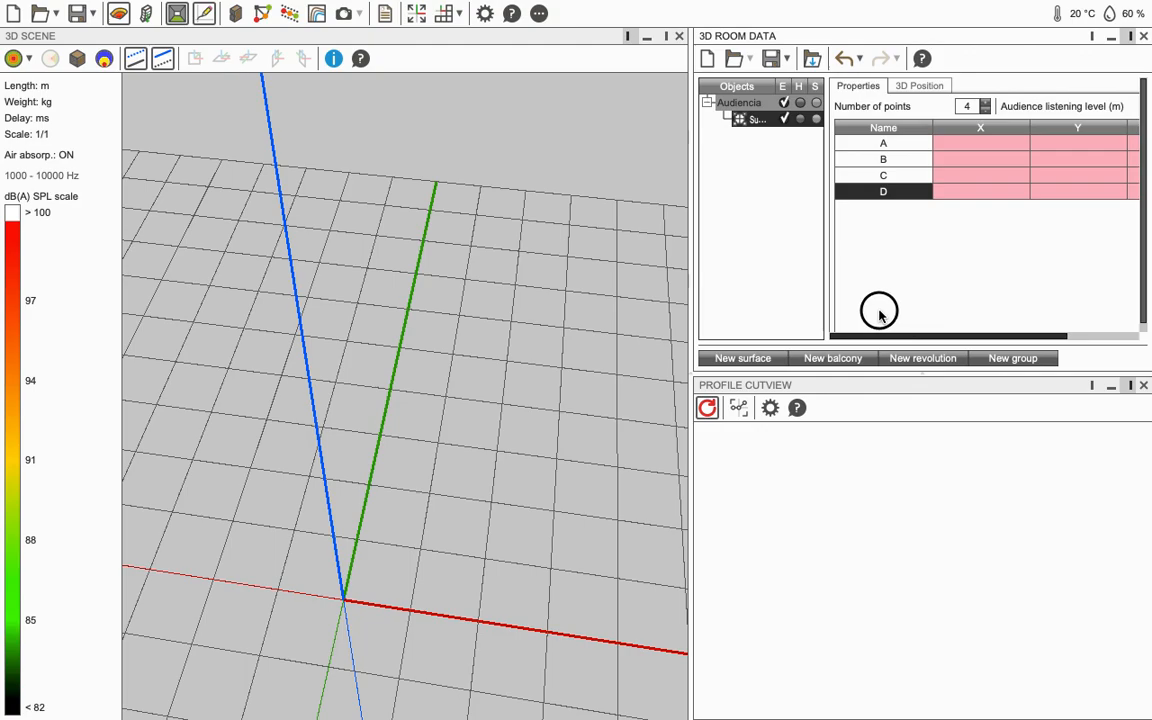
left_click_drag(691, 343, 579, 305)
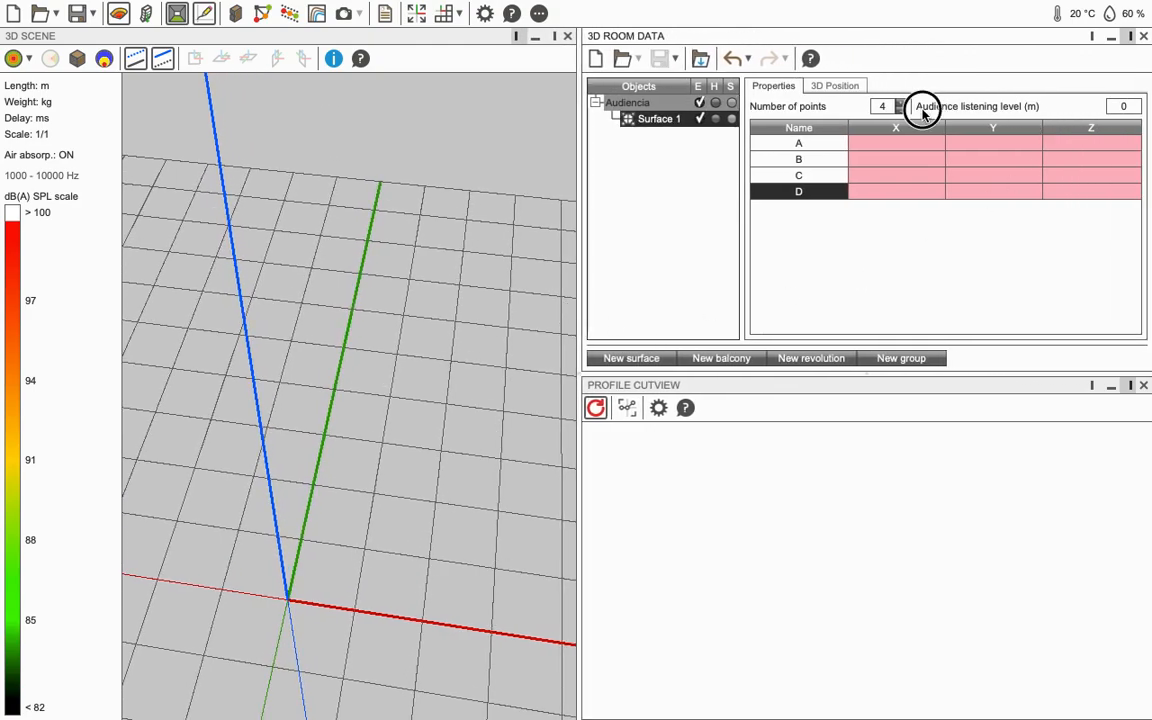
Step: Change Surface 1's audience listening level from 1.73 m to 1.7 m
left_click(986, 109)
left_click(1010, 110)
left_click(1124, 107)
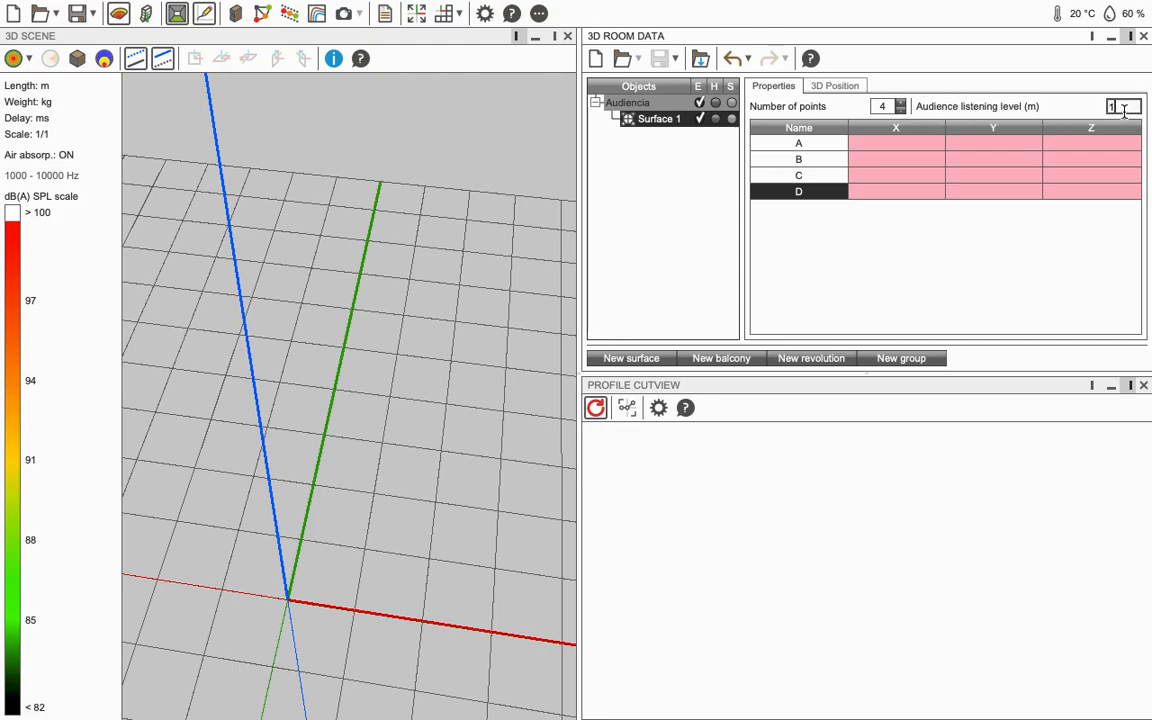
key("Return")
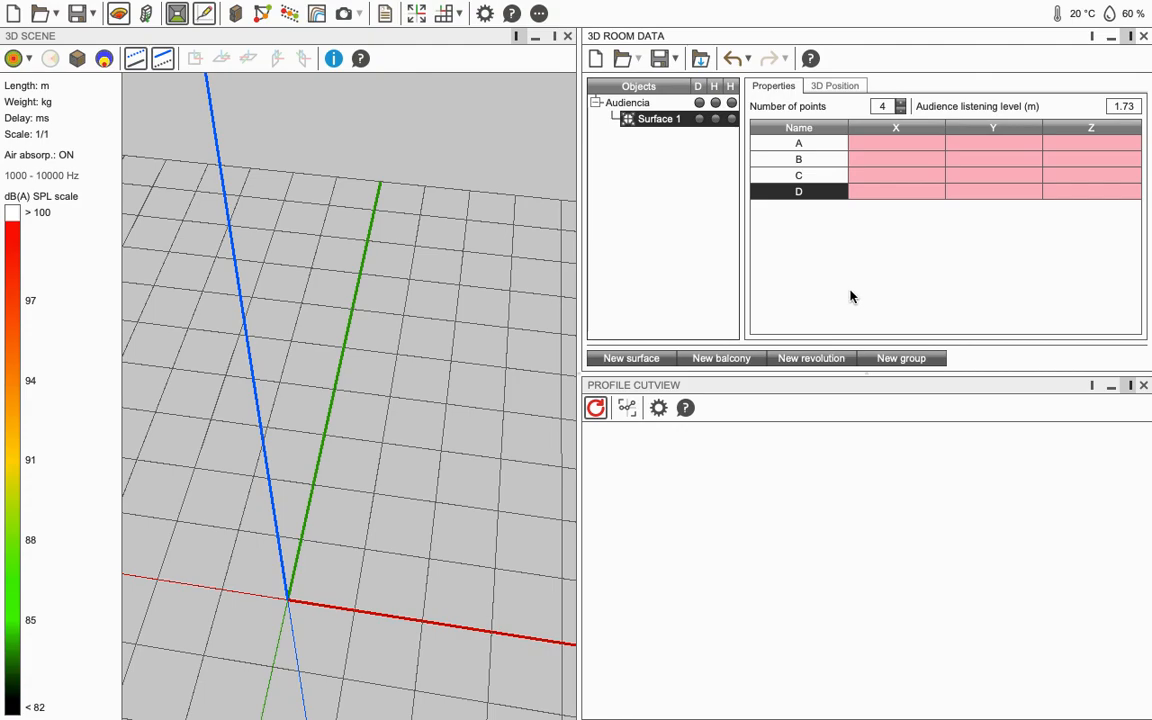
double_click(1110, 108)
type("1.7")
key("Return")
Step: Try a 1.2 m listening level, then restore it to 1.7 m
double_click(1119, 108)
key("Return")
double_click(1123, 107)
key("Return")
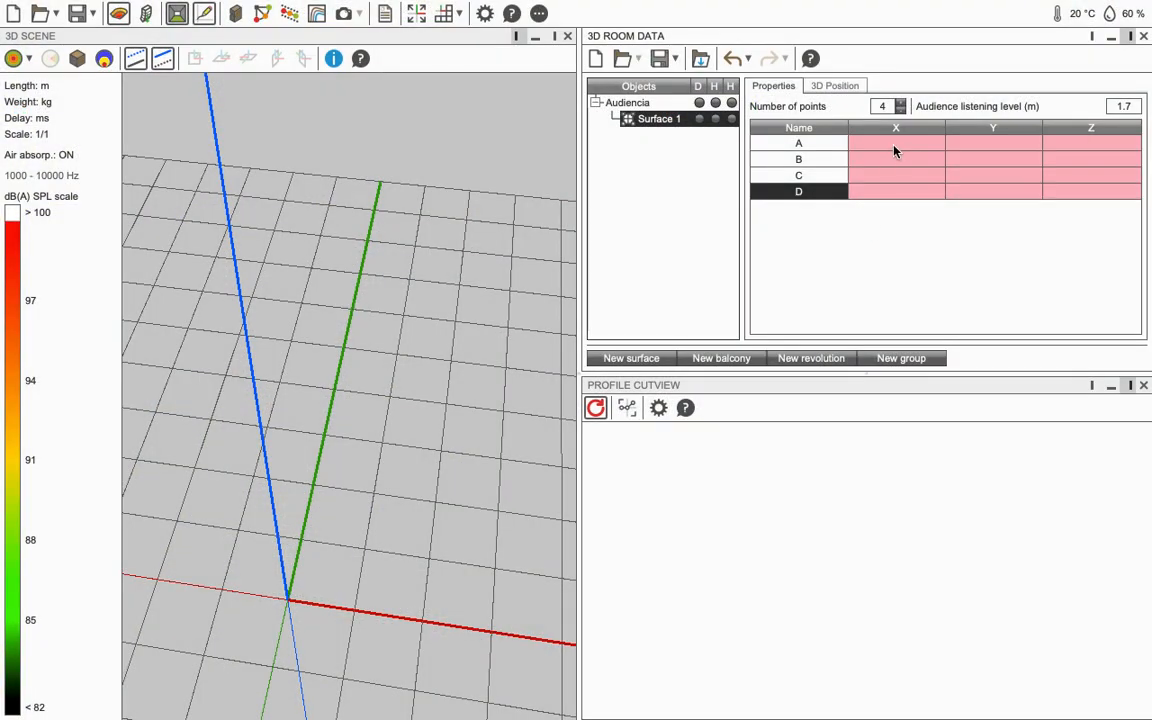
Step: Enter point A's coordinates as X 50, Y 0, Z 0
left_click(893, 143)
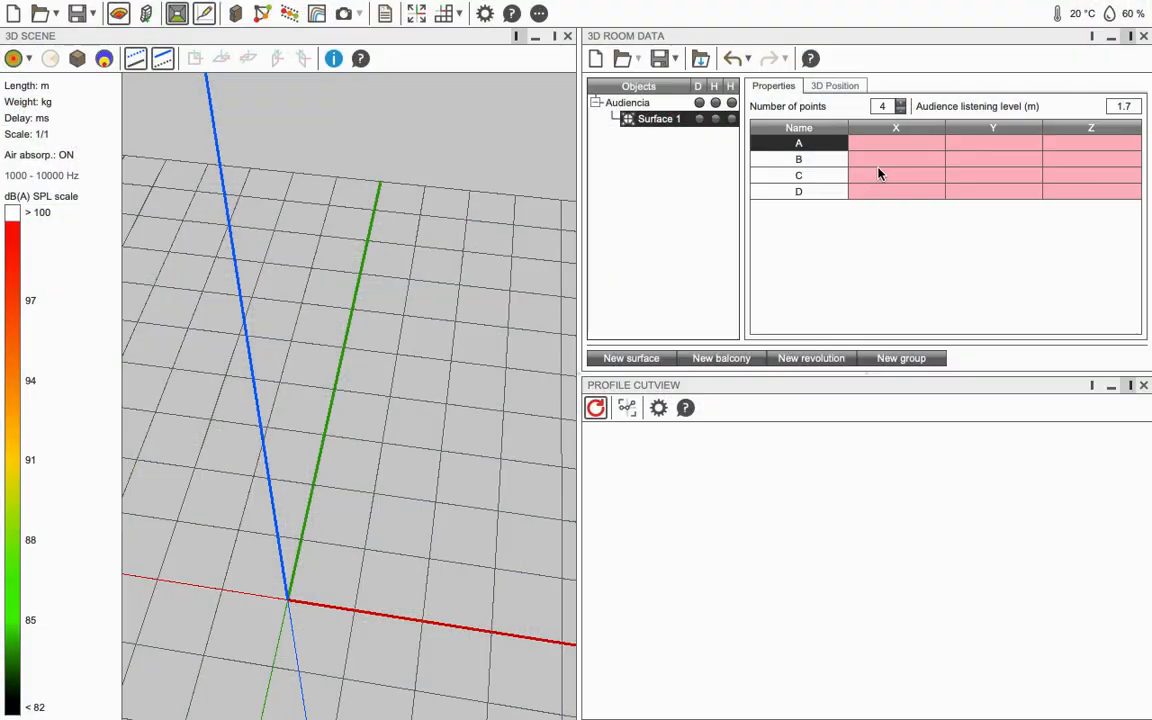
left_click(895, 146)
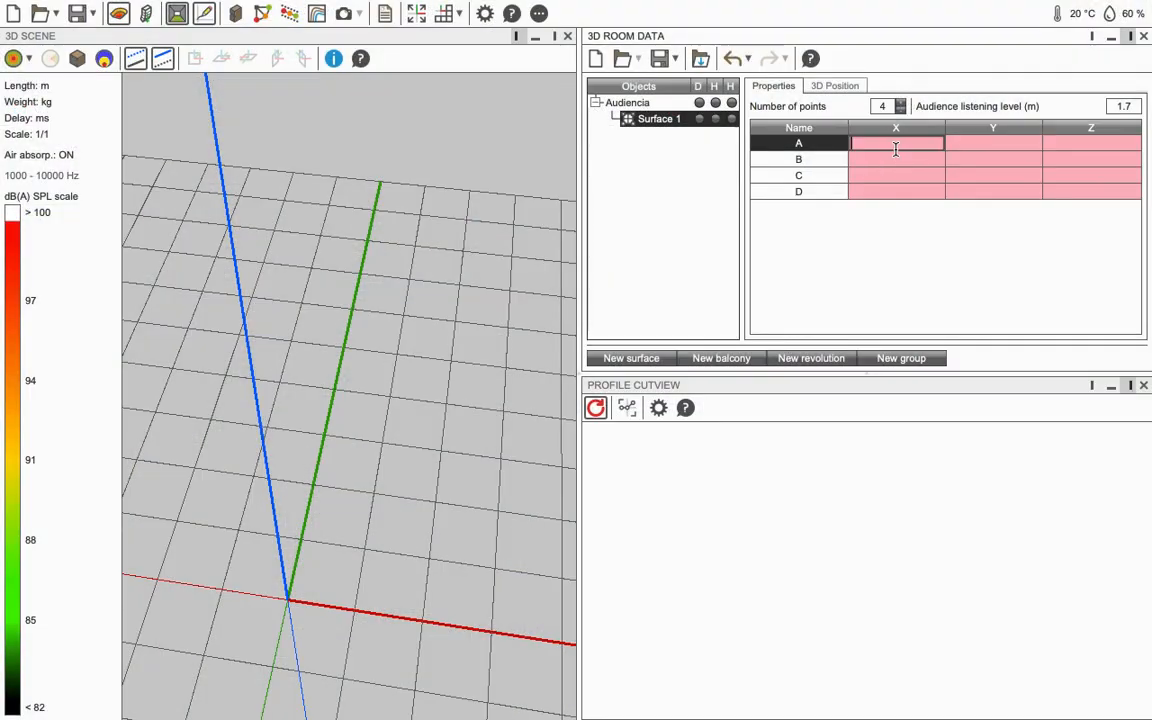
type("50")
key("Tab")
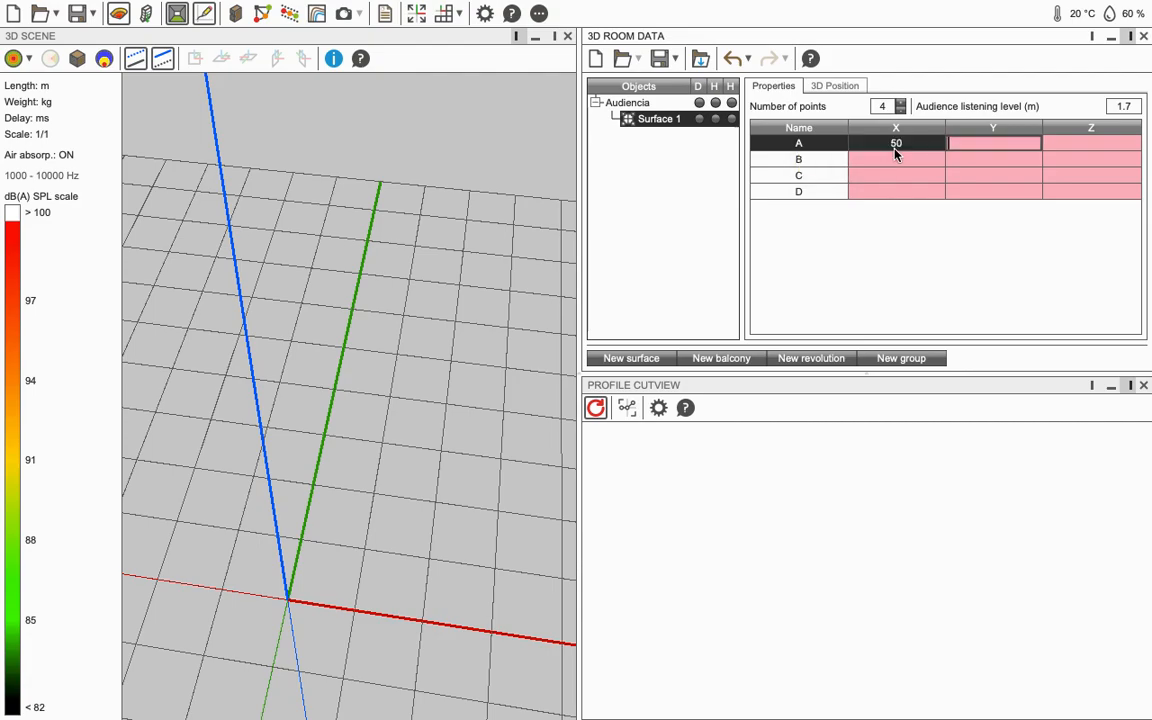
key("Tab")
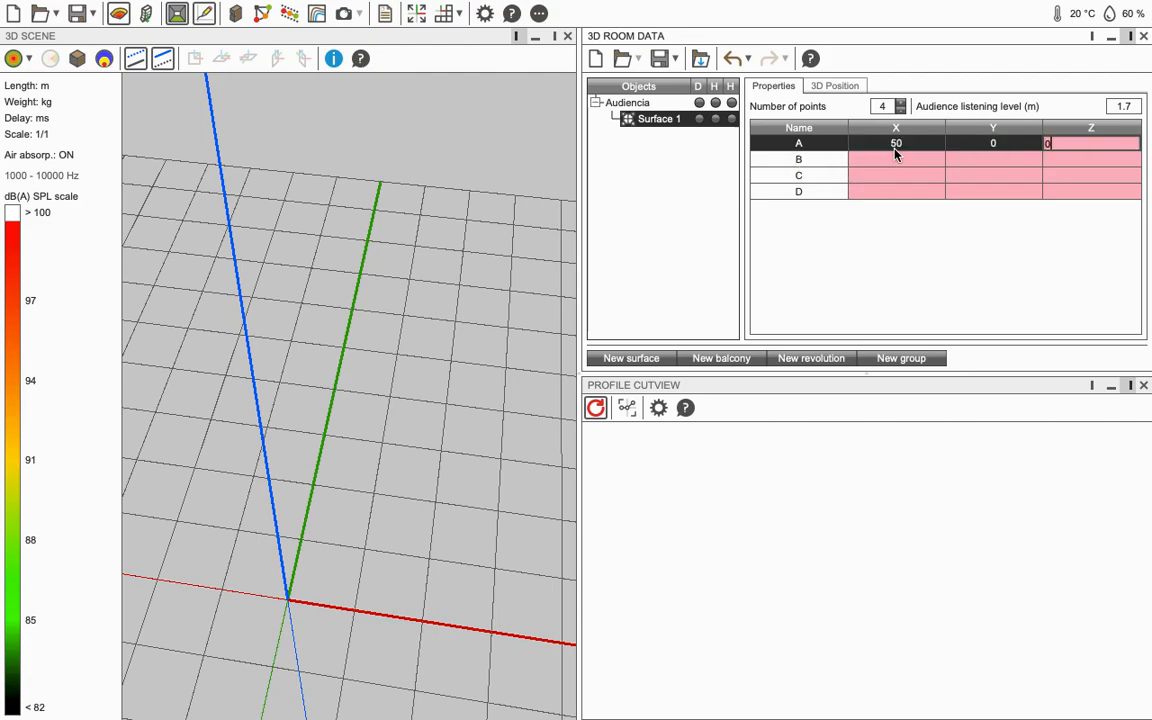
key("Tab")
Step: Set point B to X 50, Y 100, Z 0, checking the GeoGebra reference
key("super+Tab")
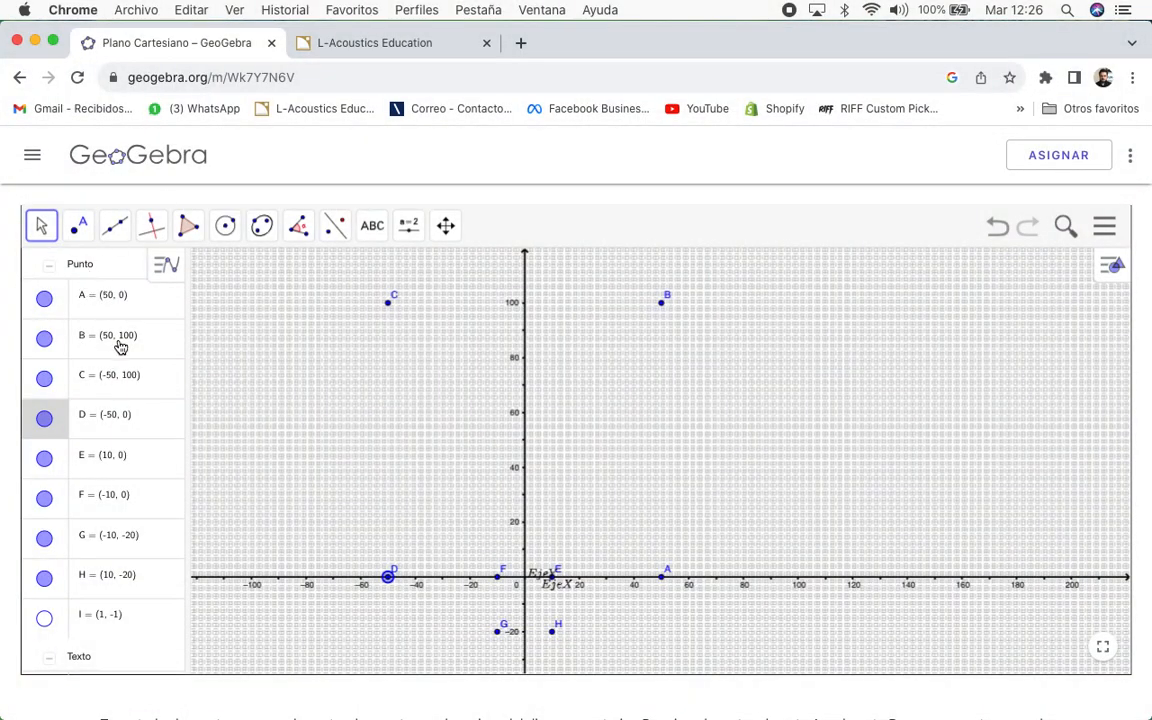
key("super+Tab")
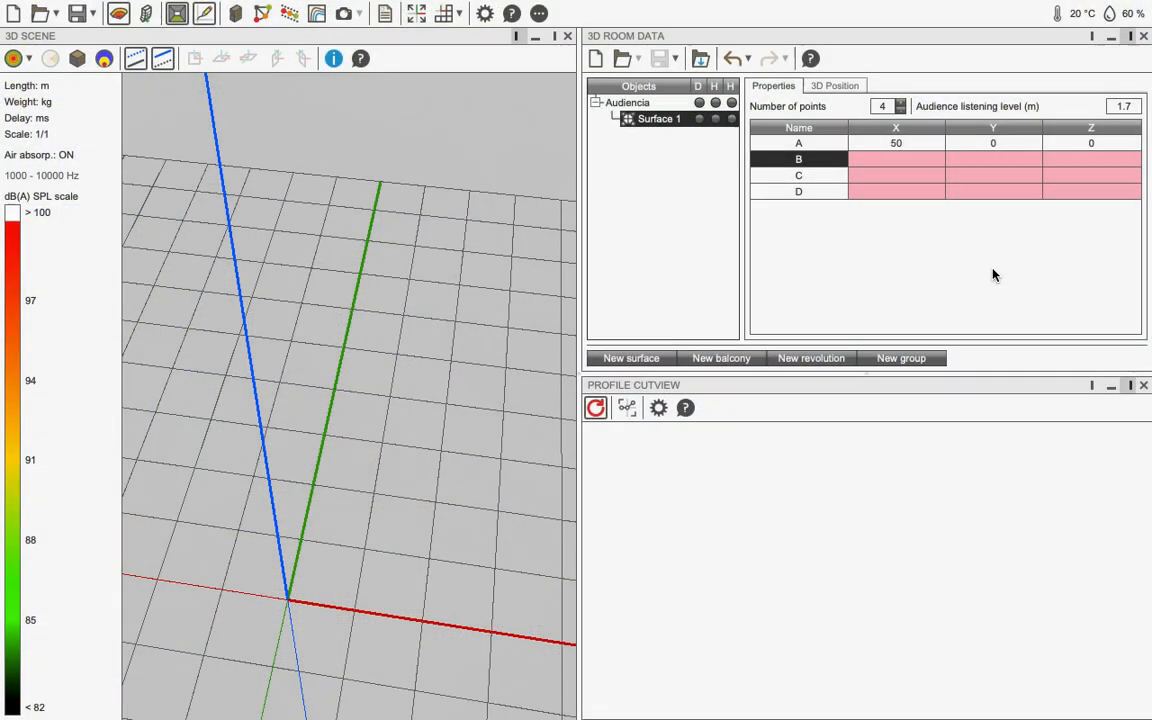
left_click(931, 174)
left_click(918, 160)
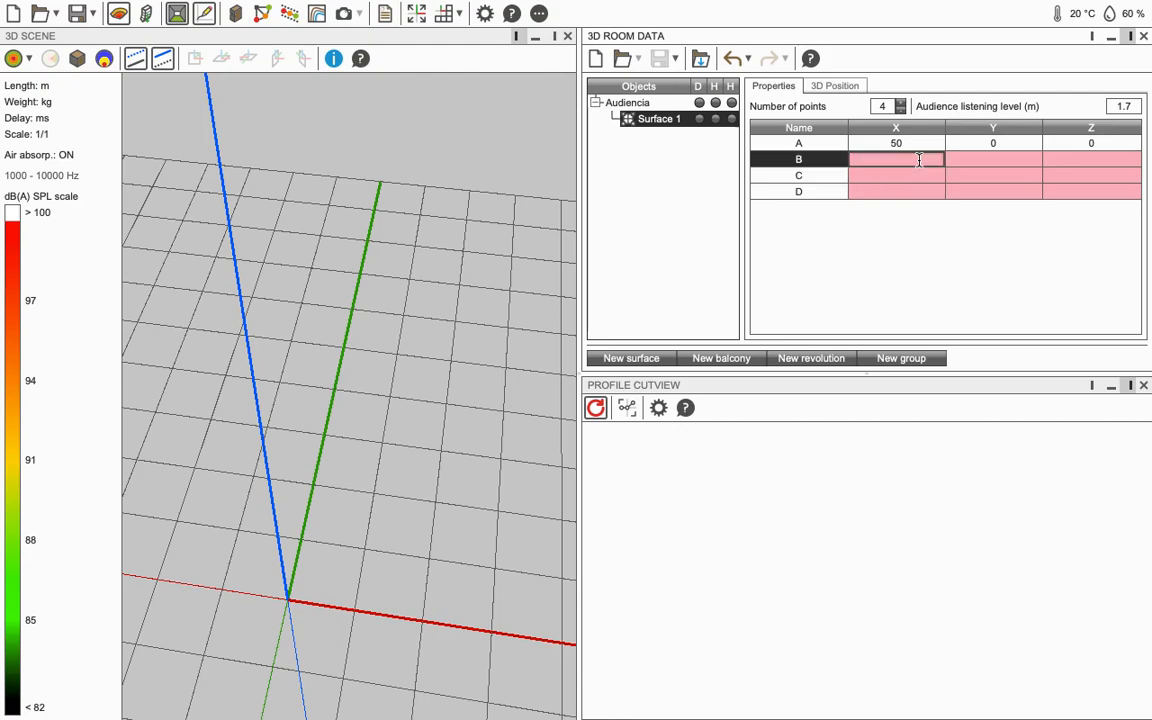
type("50")
key("Tab")
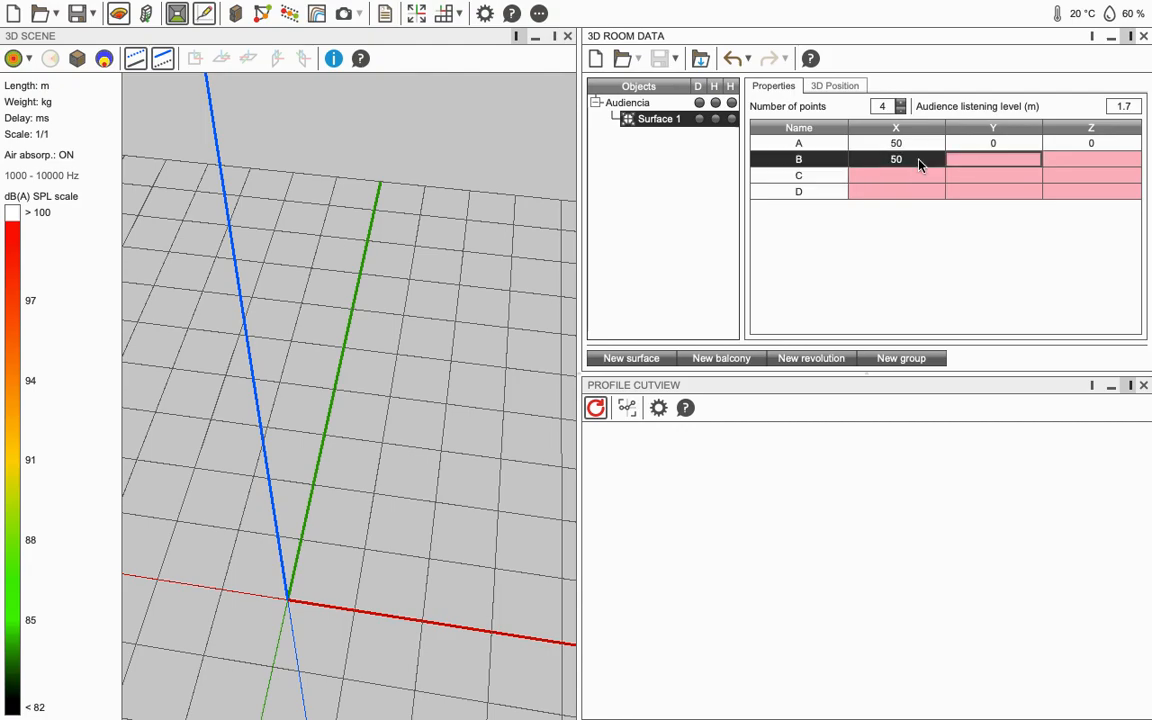
type("100")
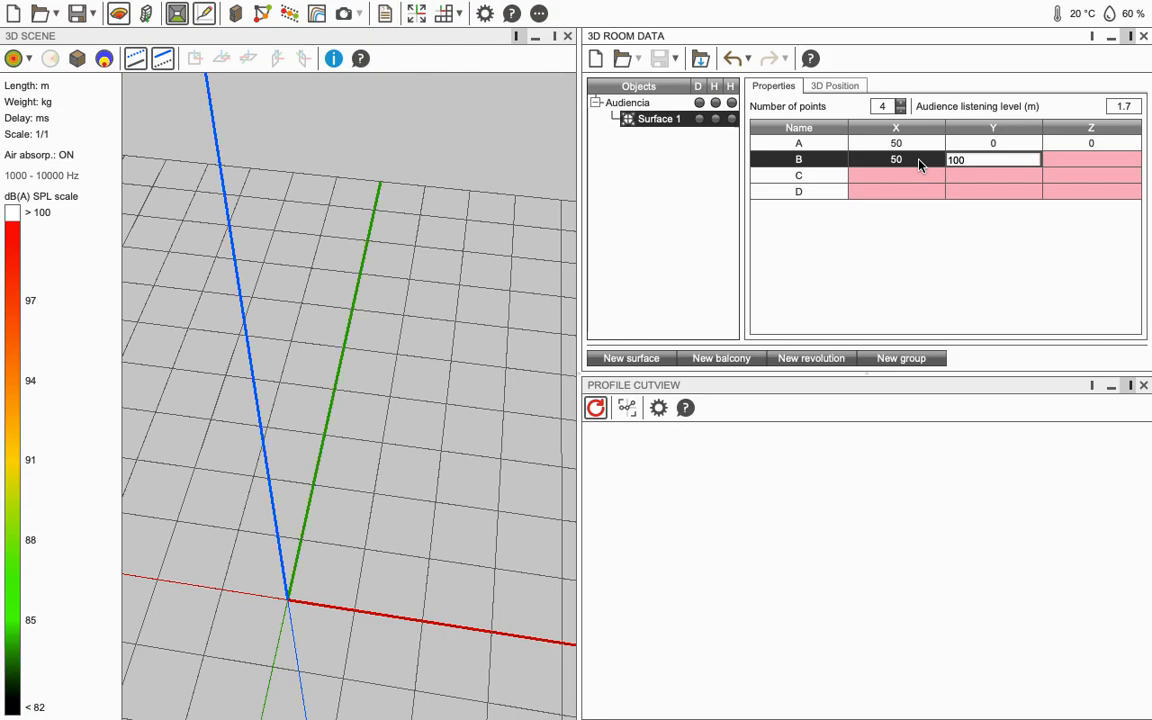
key("Tab")
type("0")
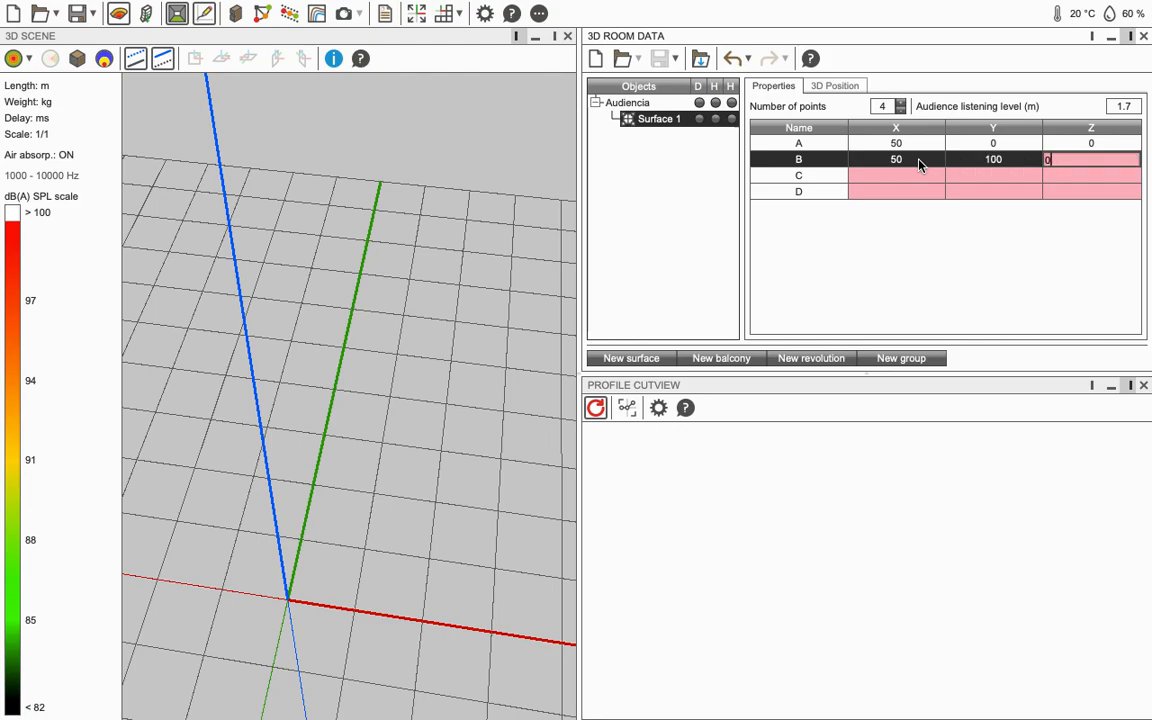
key("Tab")
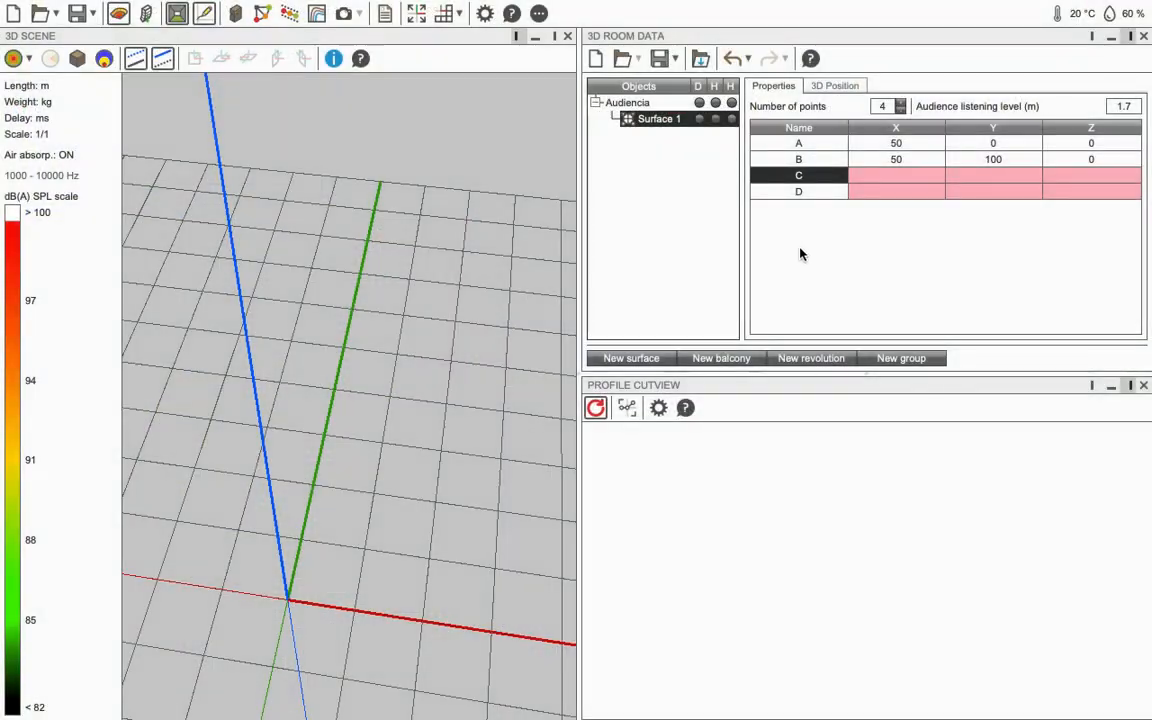
Step: Set point C to X -50, Y 100
double_click(885, 178)
type("-50")
left_click(1000, 174)
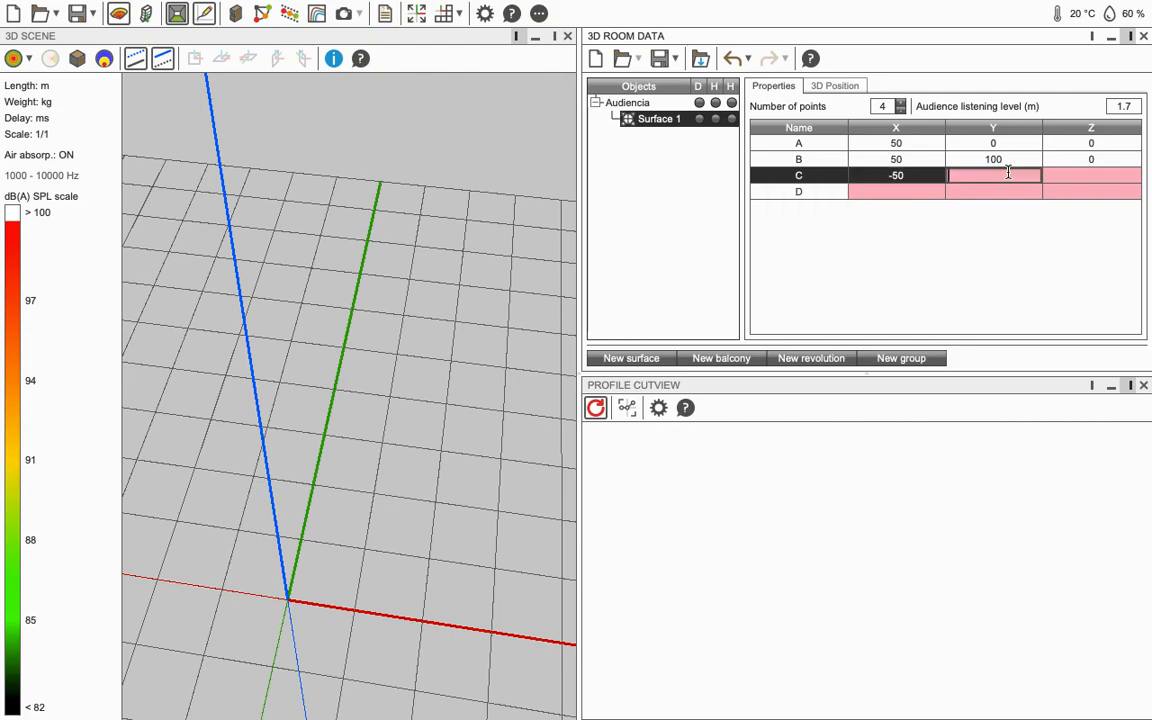
type("100")
key("Return")
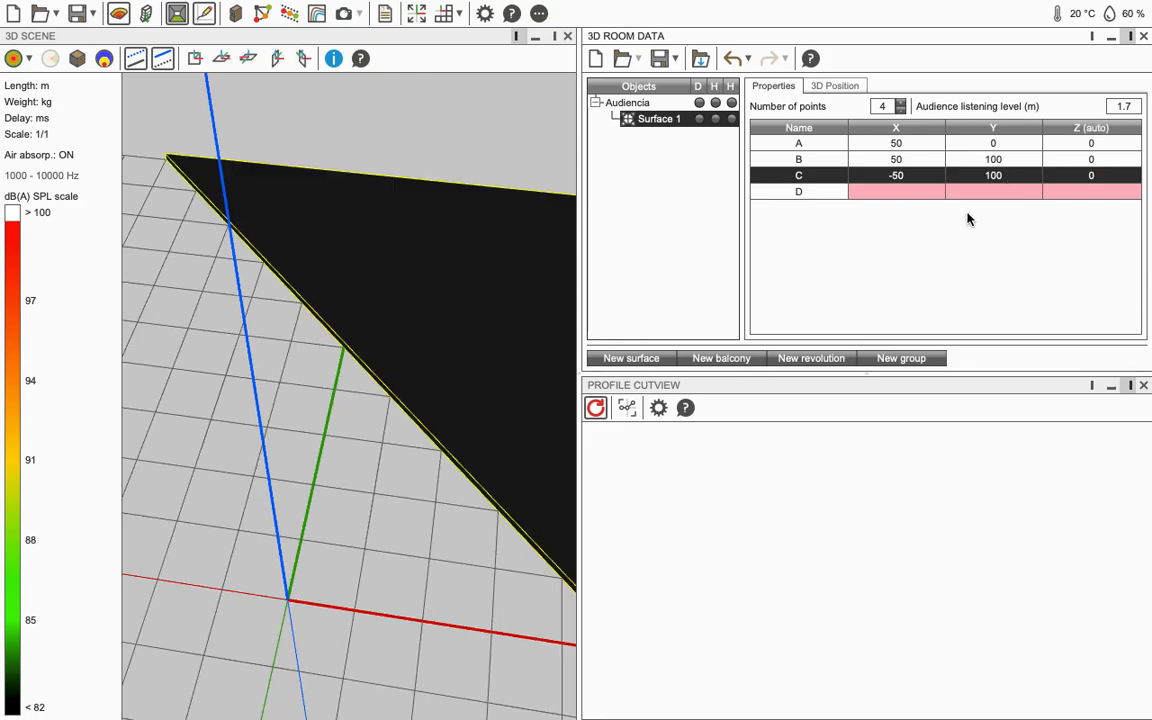
Step: Set point D to X -50, Y 0
left_click(625, 103)
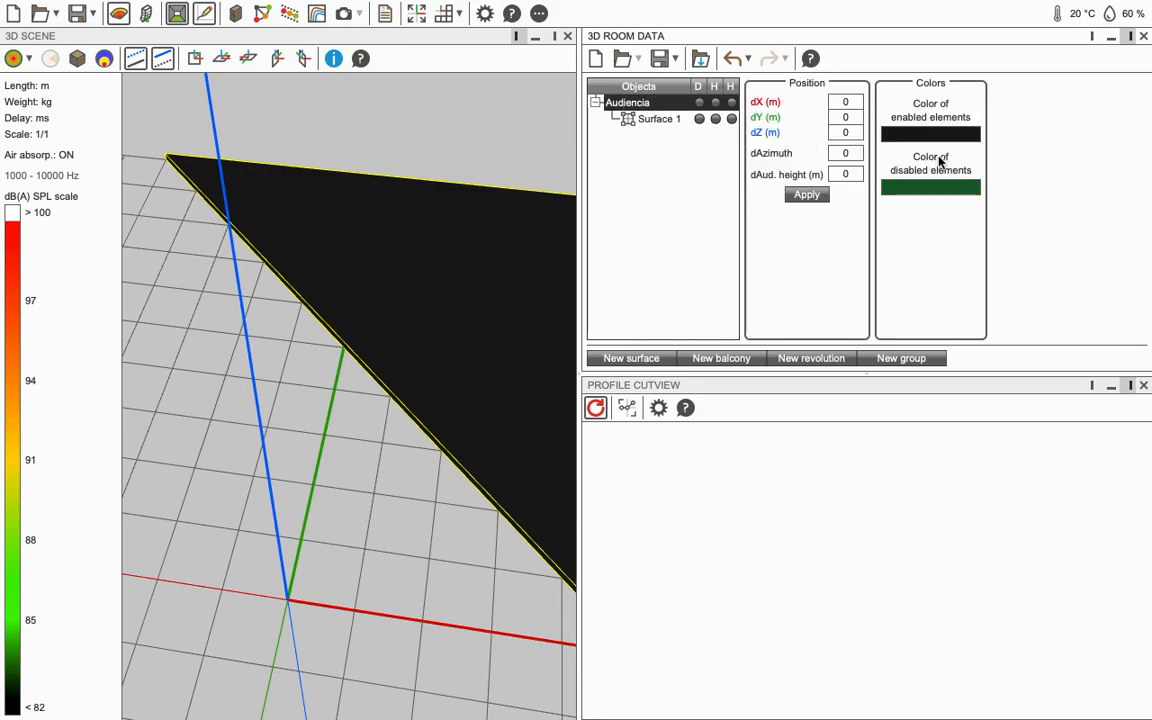
left_click(659, 119)
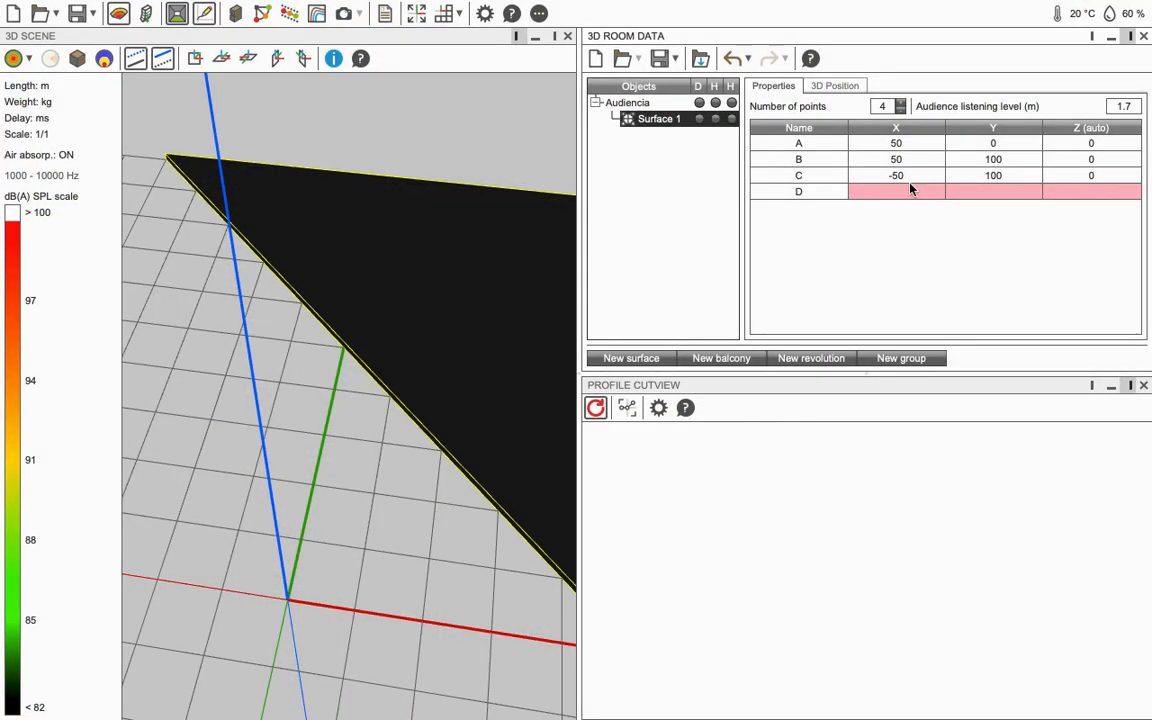
left_click(905, 190)
type("-50")
key("Tab")
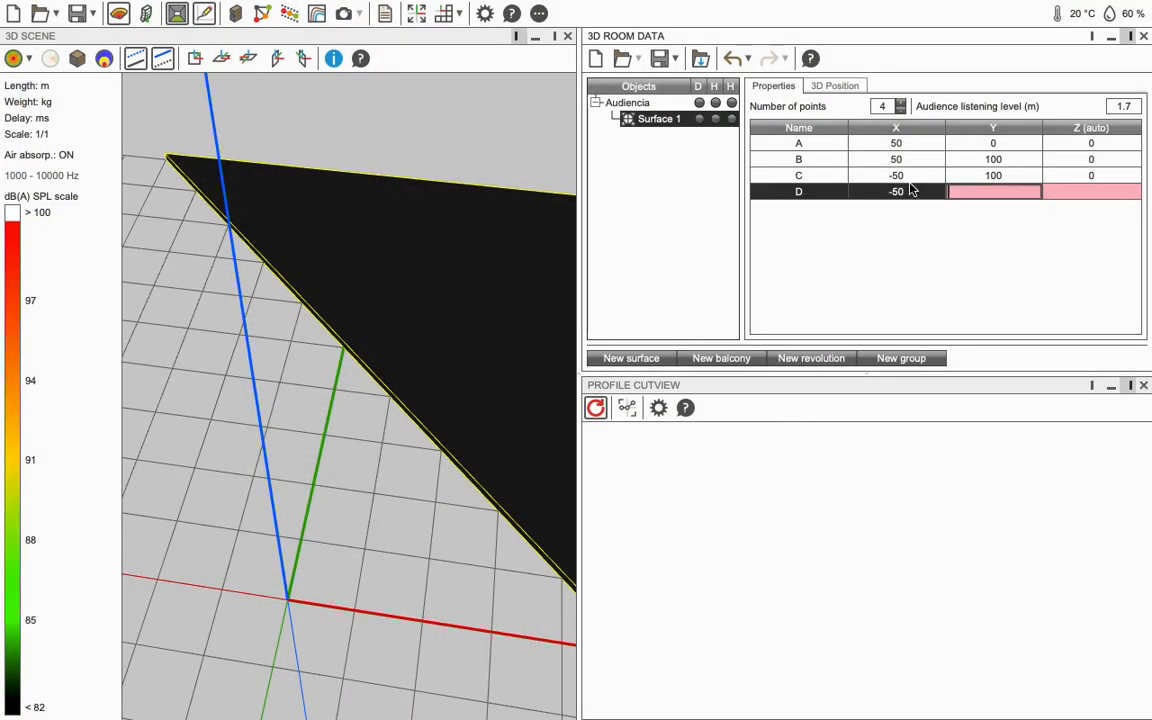
key("Tab")
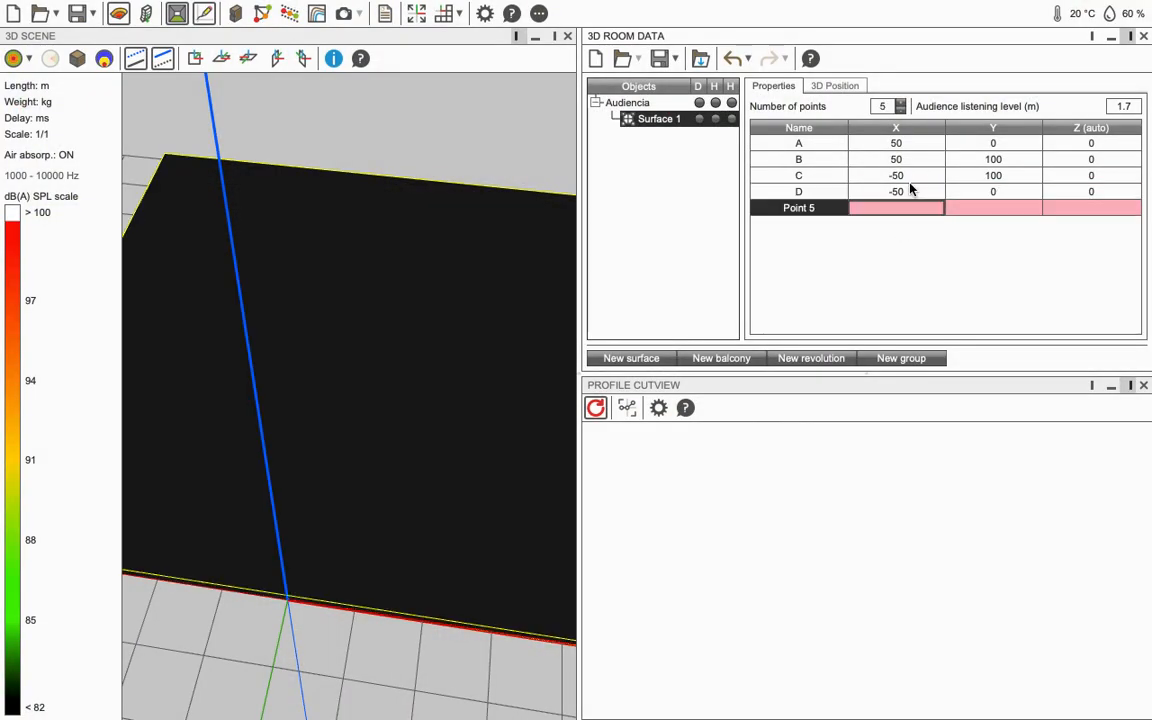
left_click(522, 261)
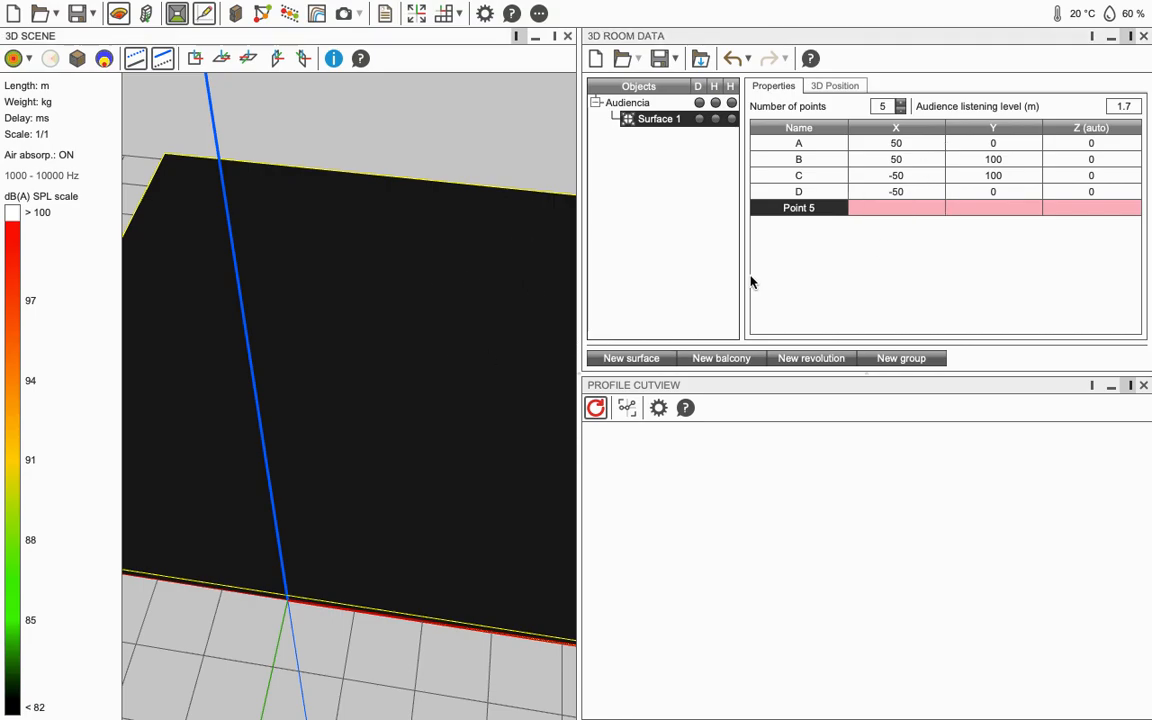
Step: Disable the audience surface in mapping mode
left_click_drag(460, 400, 361, 394)
right_click(361, 394)
left_click(301, 368)
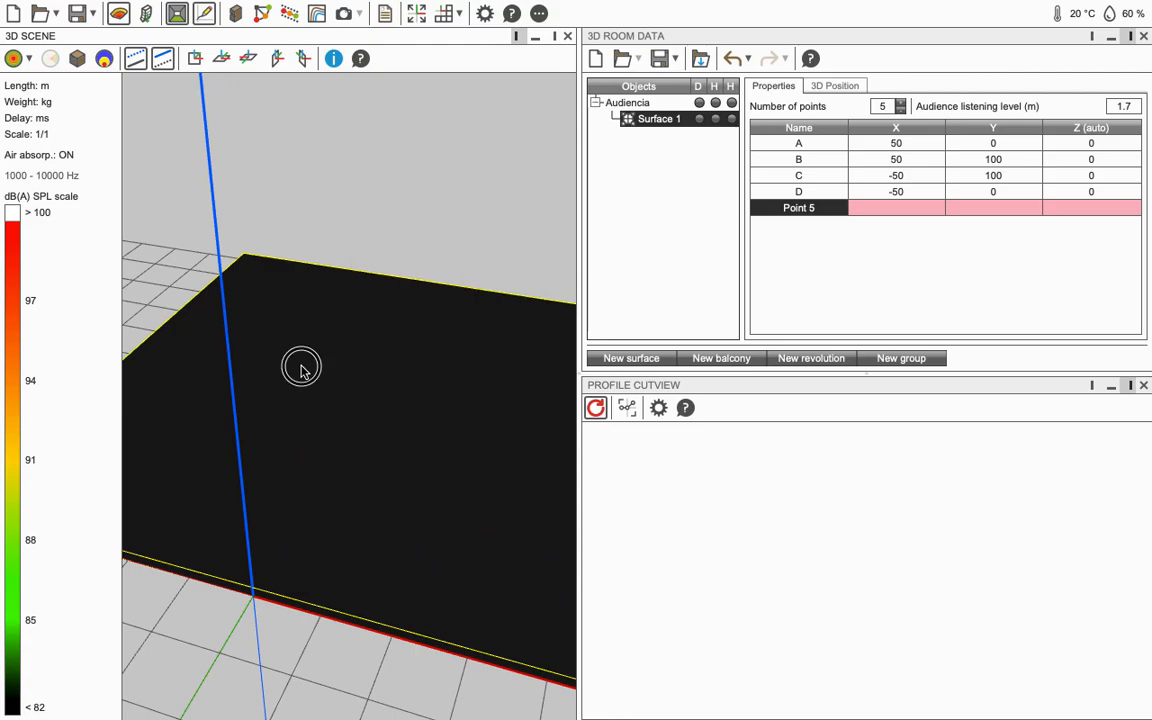
right_click(388, 391)
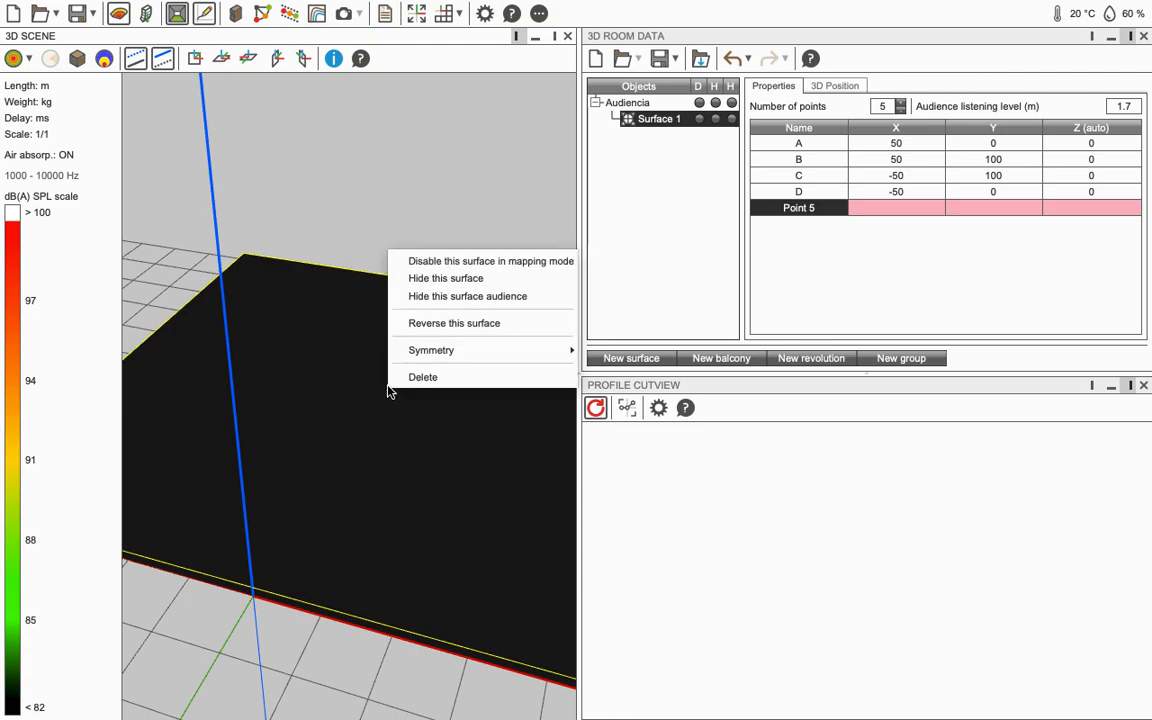
left_click(458, 262)
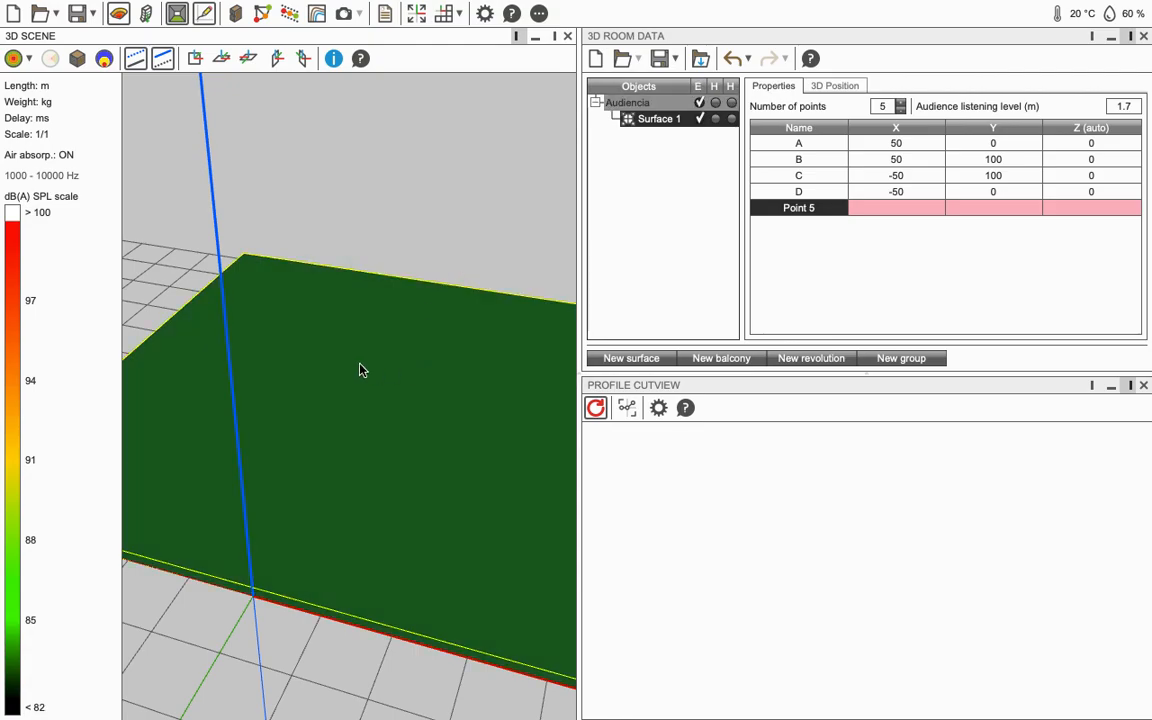
Step: Select the Audiencia group and set its enabled-element colour to teal (04BFA5)
left_click(630, 102)
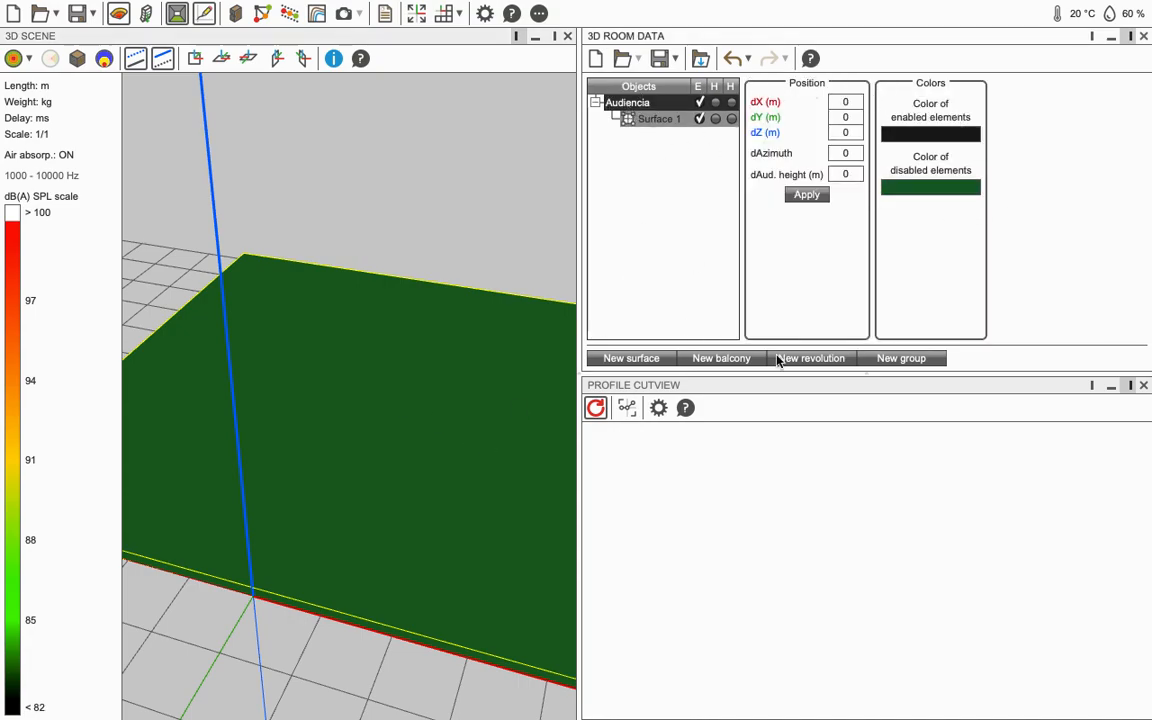
right_click(386, 371)
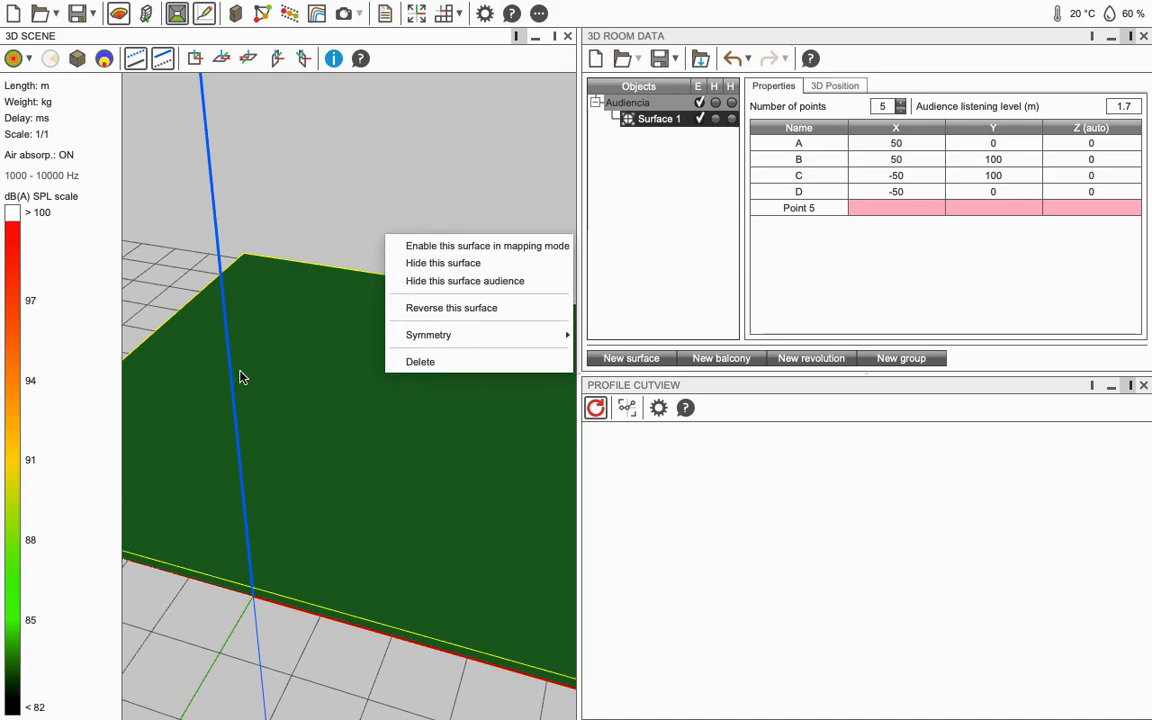
left_click(283, 366)
left_click(657, 106)
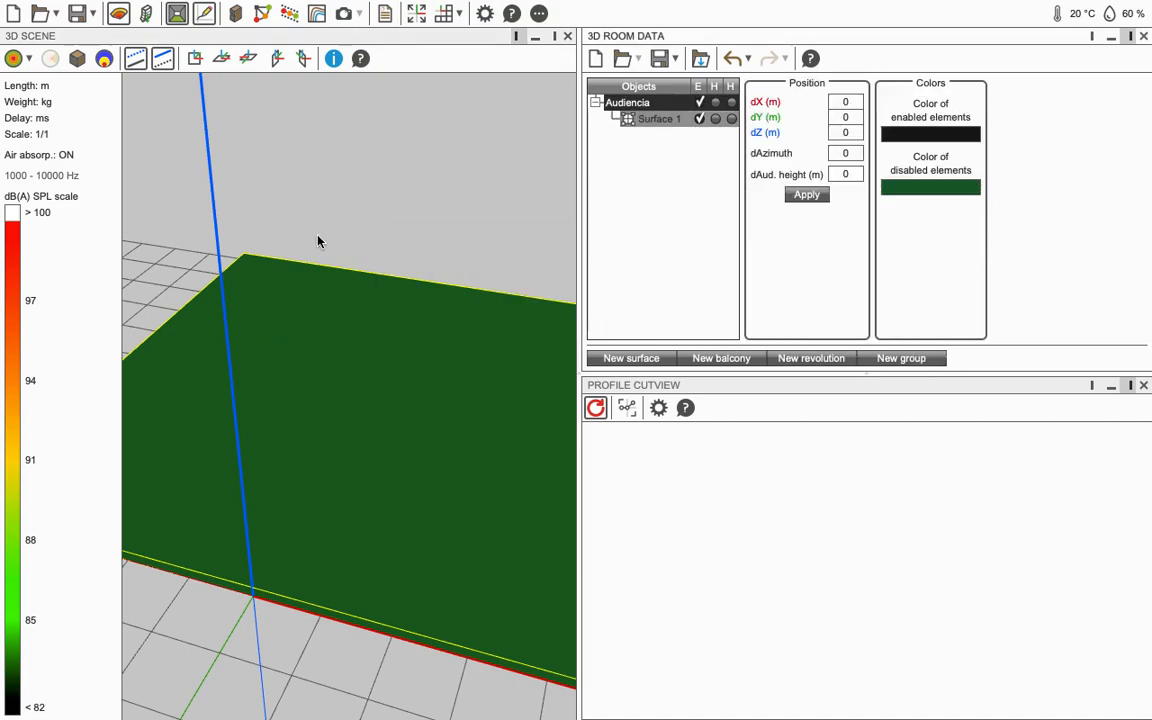
left_click_drag(475, 448, 477, 404)
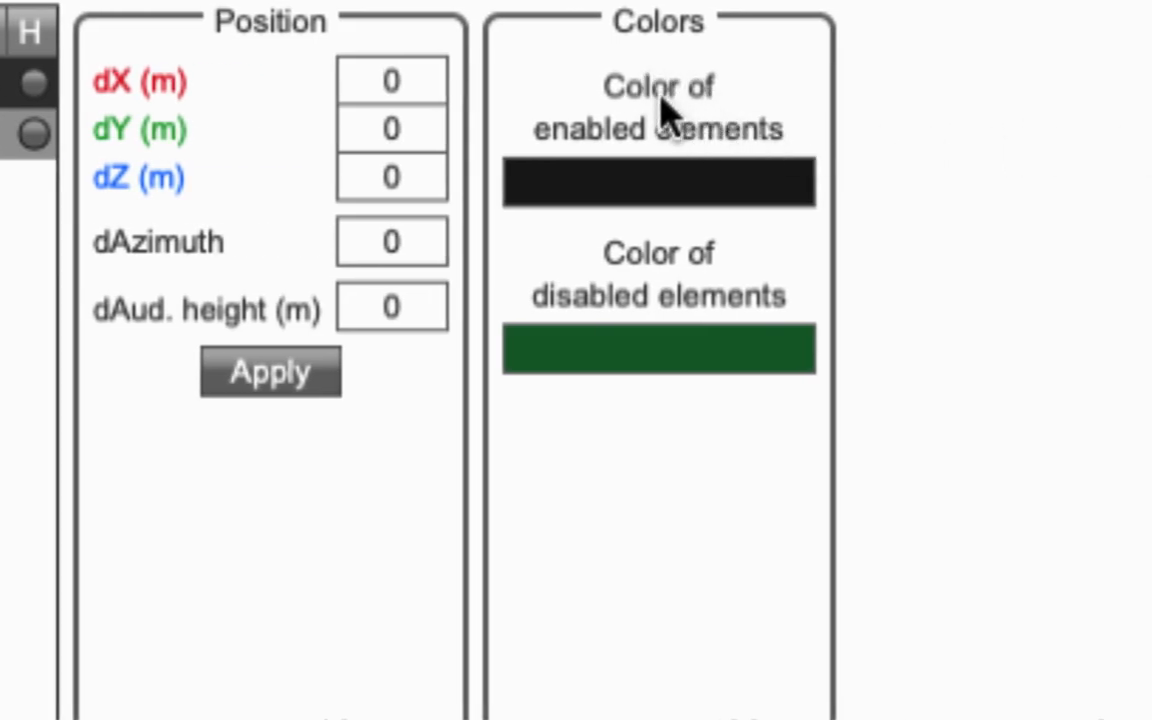
left_click(720, 193)
left_click(978, 176)
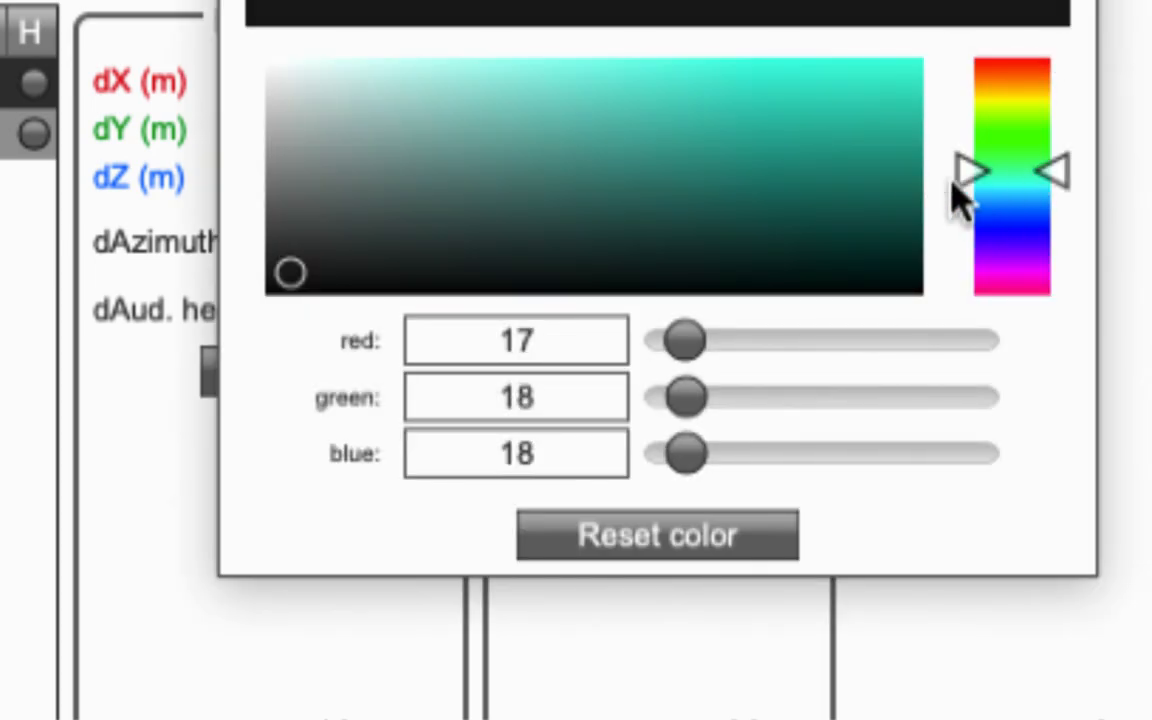
left_click(908, 117)
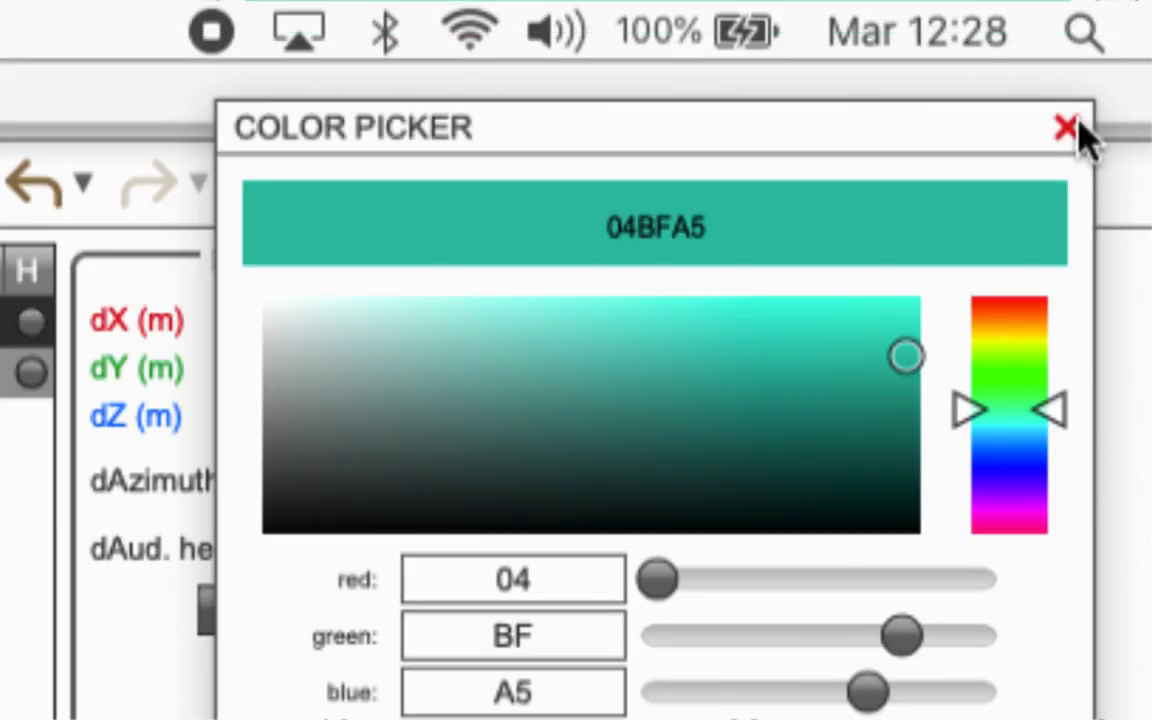
left_click(1075, 129)
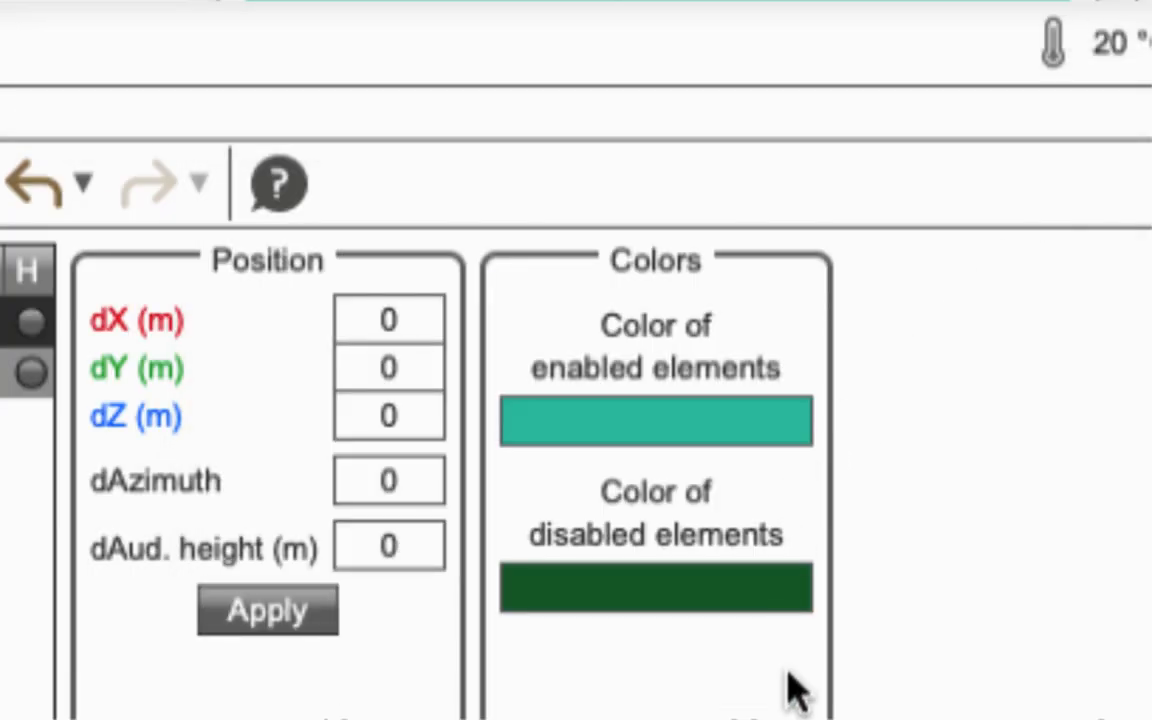
Step: Set Audiencia's disabled-element colour to near-black (0F100F)
left_click(712, 391)
left_click(899, 498)
left_click(854, 481)
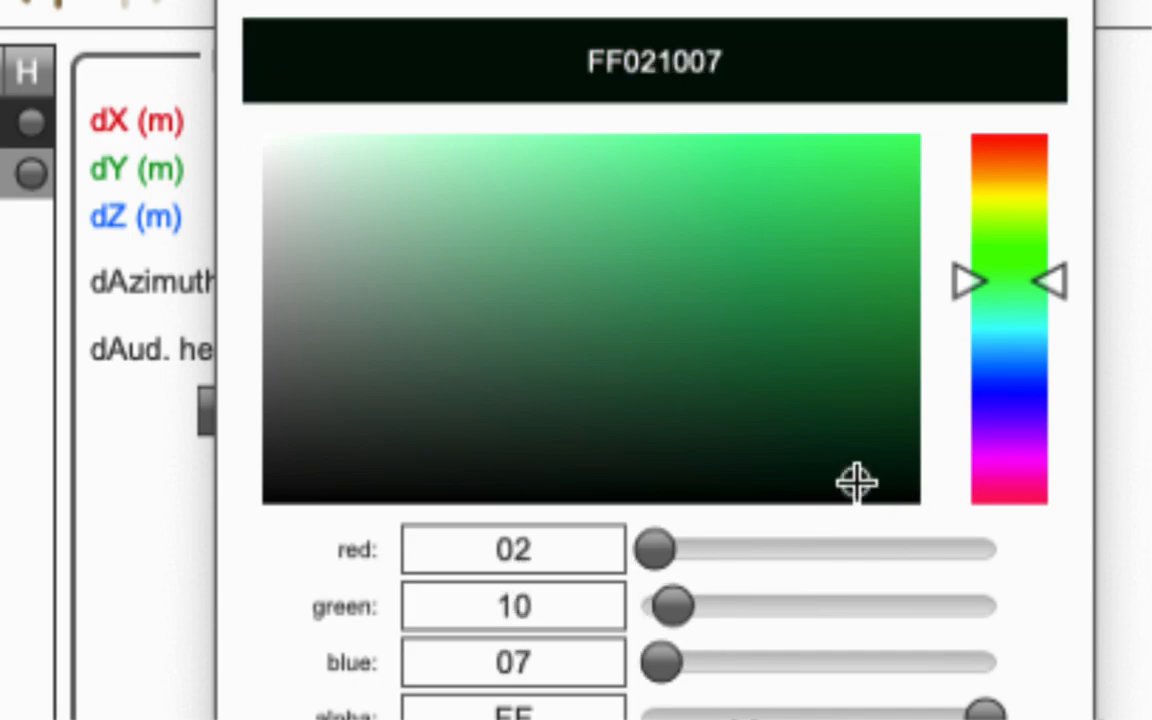
left_click(290, 481)
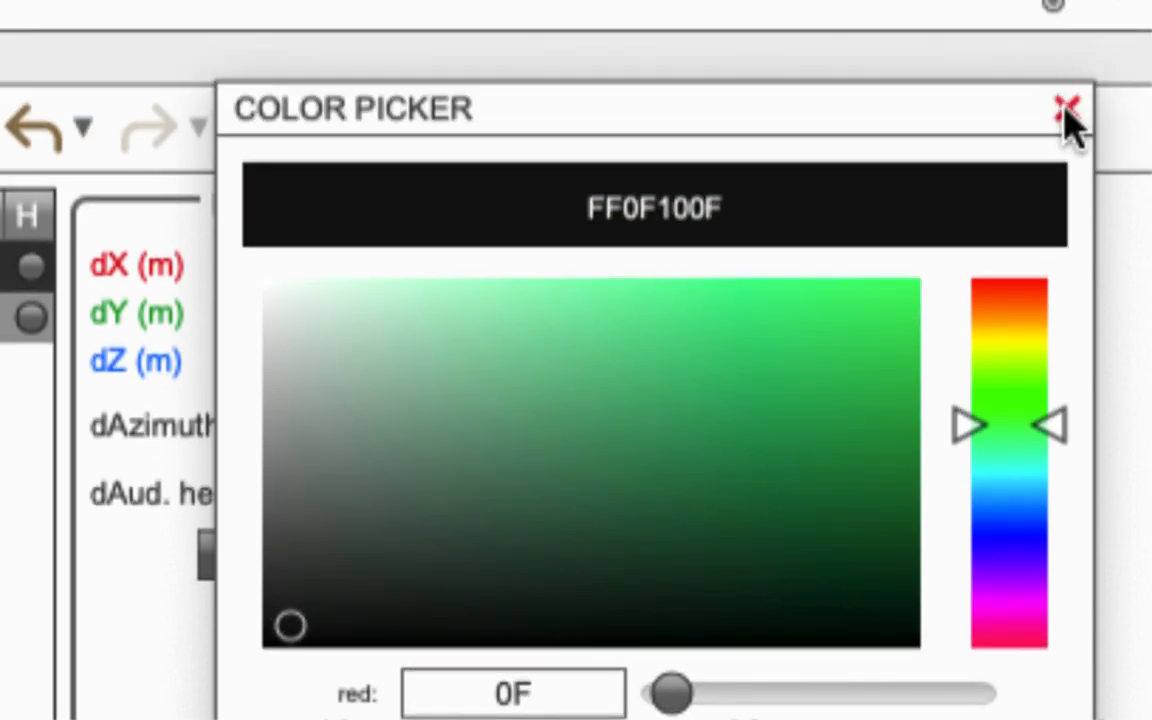
left_click(1066, 112)
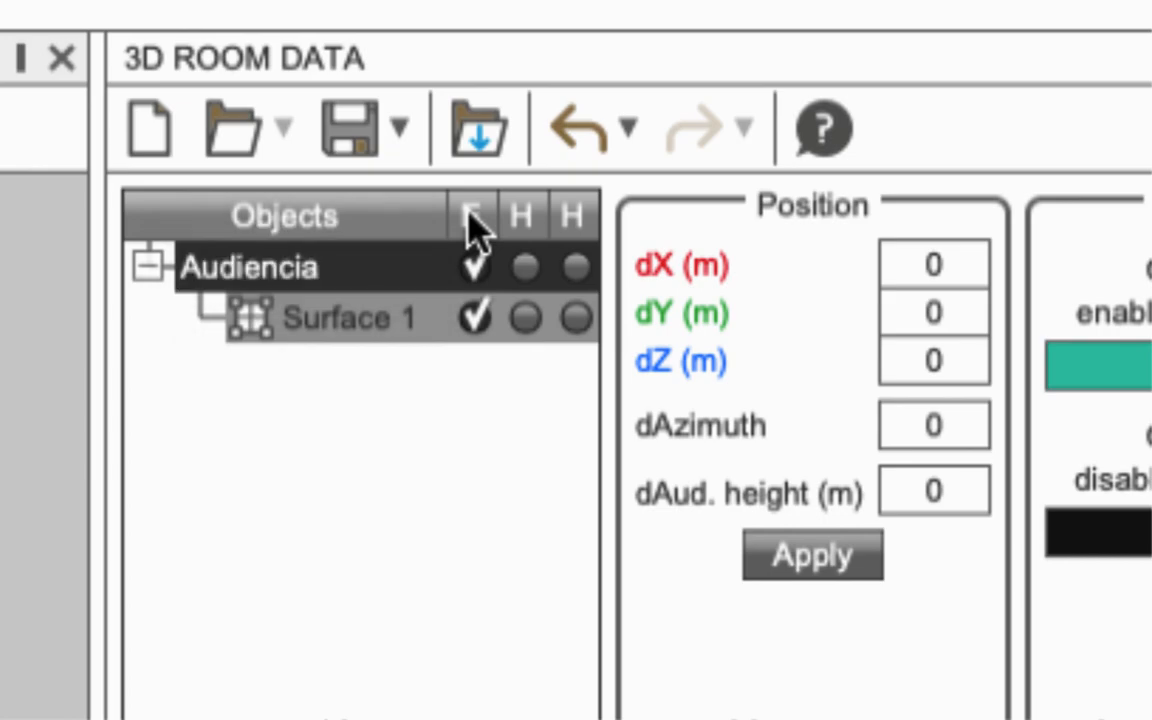
Step: Toggle Surface 1's E/D mapping checkmark until it is enabled and renders teal
left_click(470, 226)
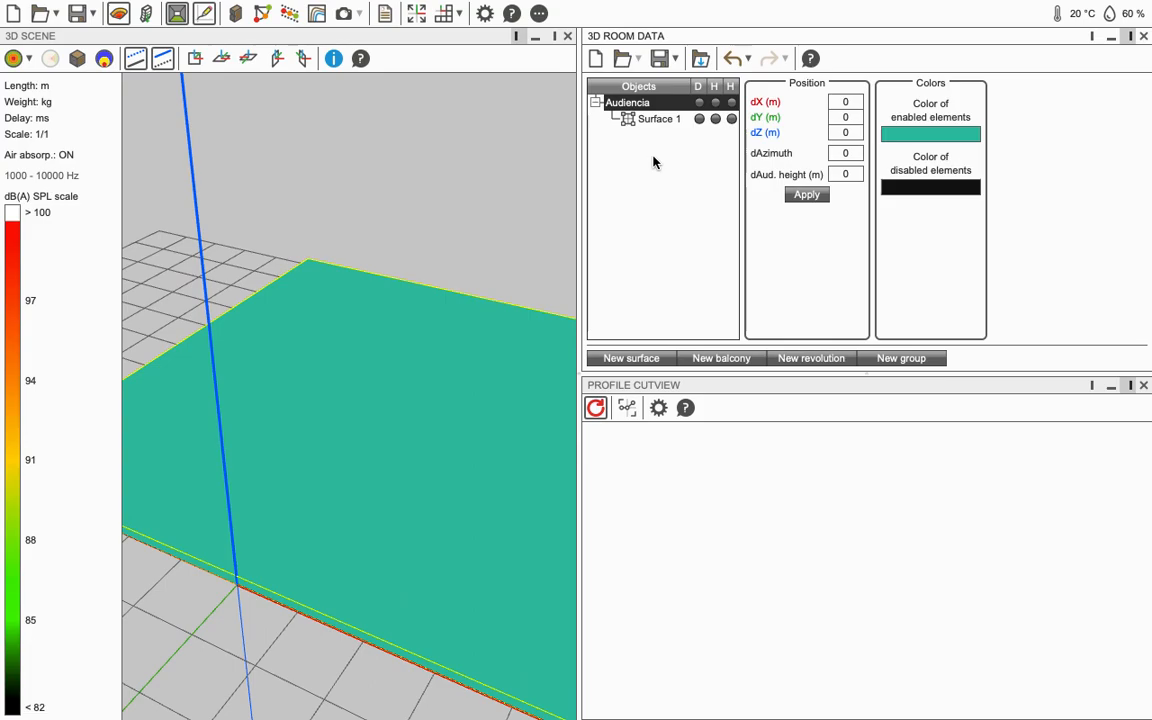
left_click_drag(456, 433, 230, 312)
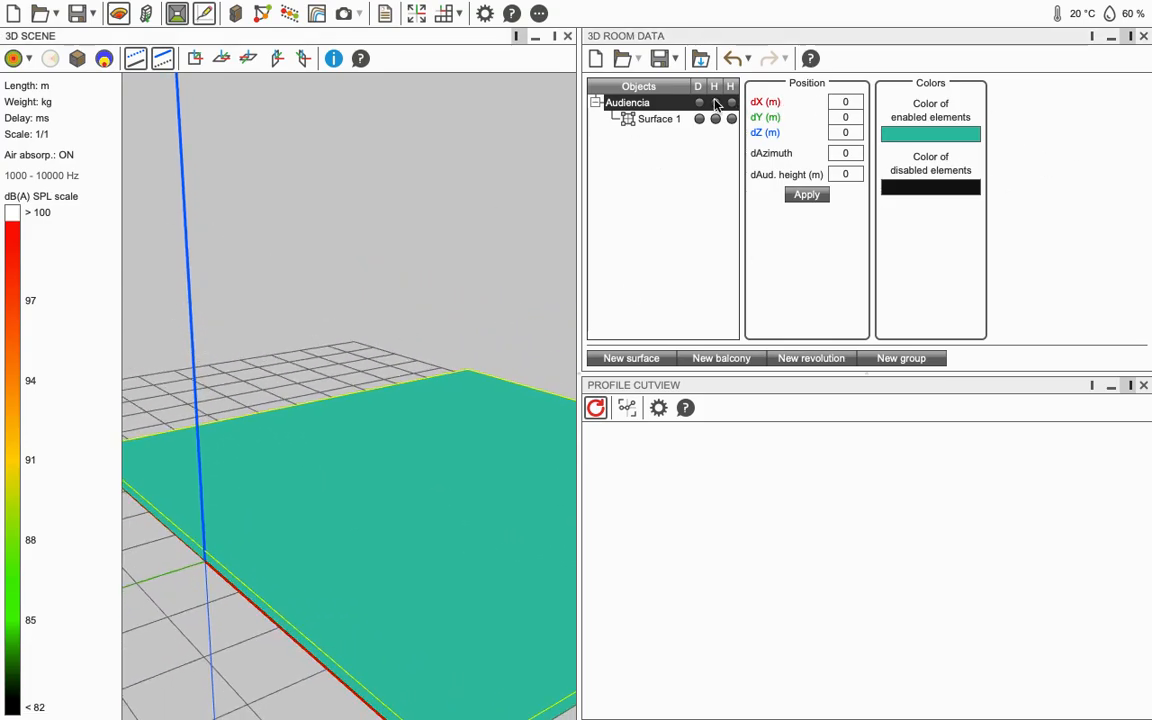
left_click(700, 93)
left_click(700, 92)
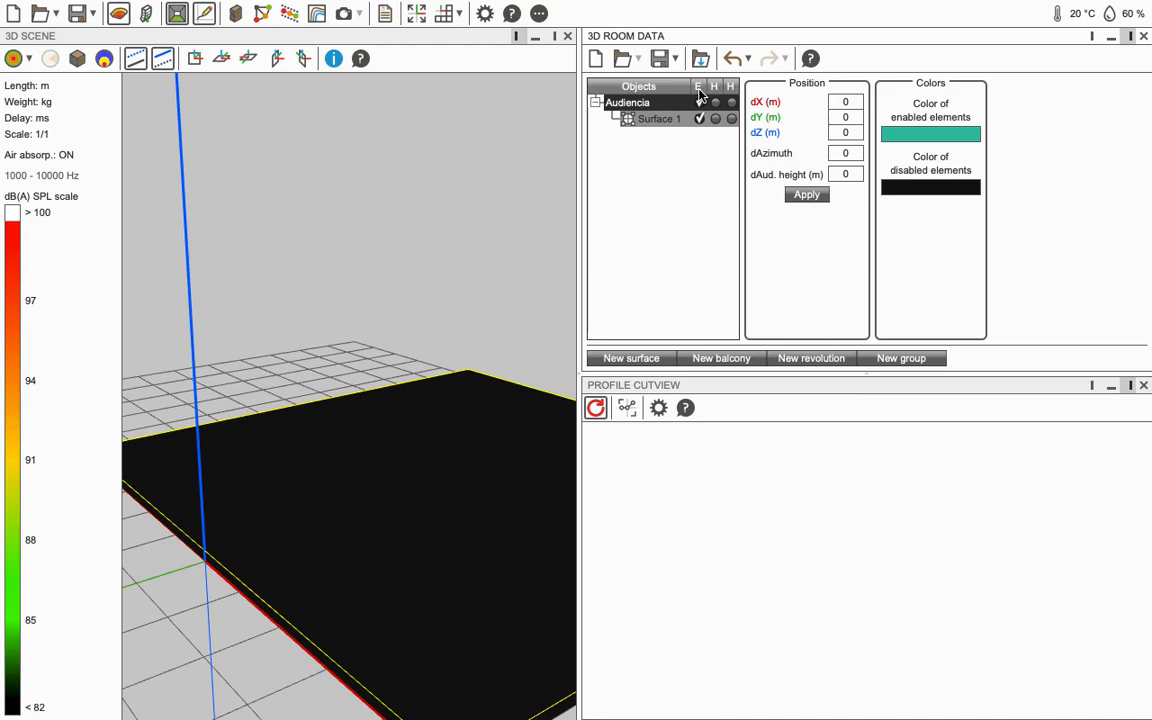
left_click(700, 93)
left_click(700, 93)
left_click(700, 91)
left_click(700, 92)
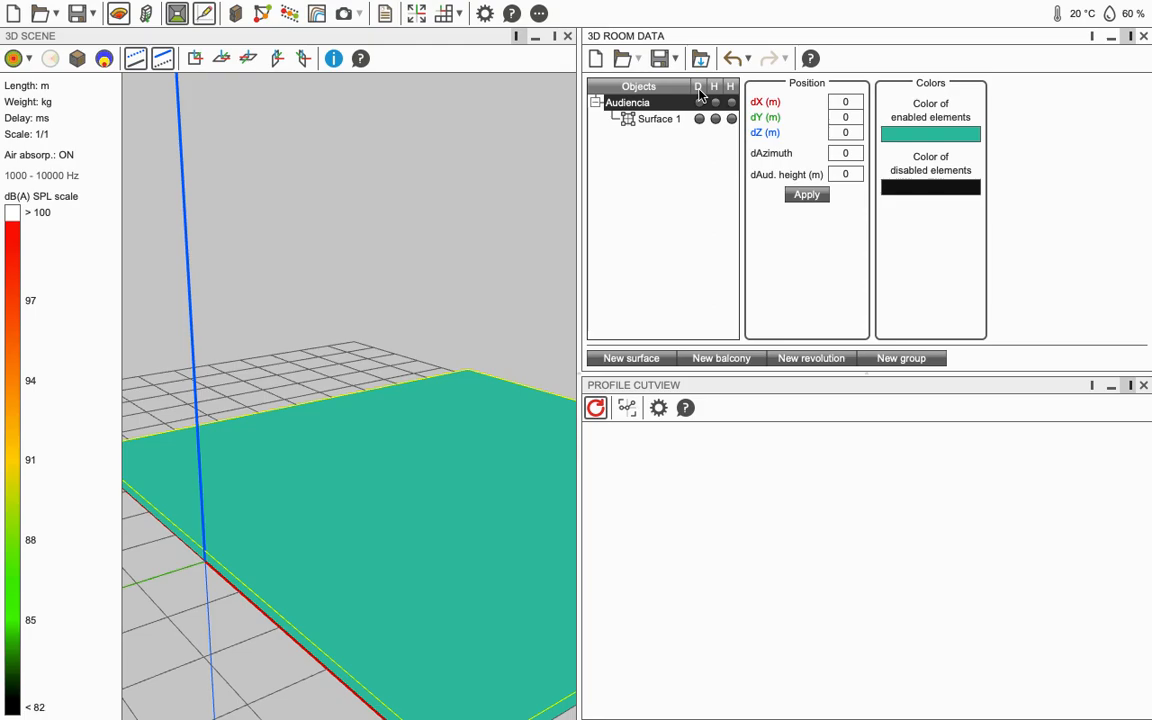
left_click(700, 93)
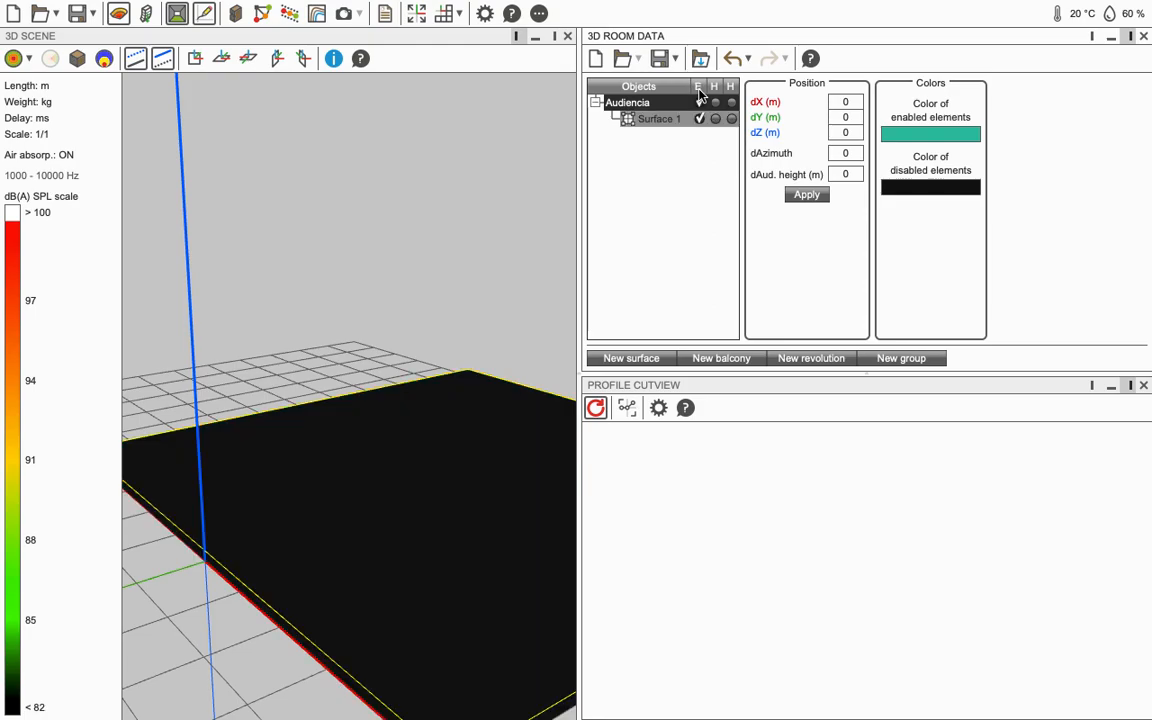
left_click(700, 93)
Step: Tilt toward a top-down view and select Surface 1 to show its points
left_click_drag(326, 340, 733, 470)
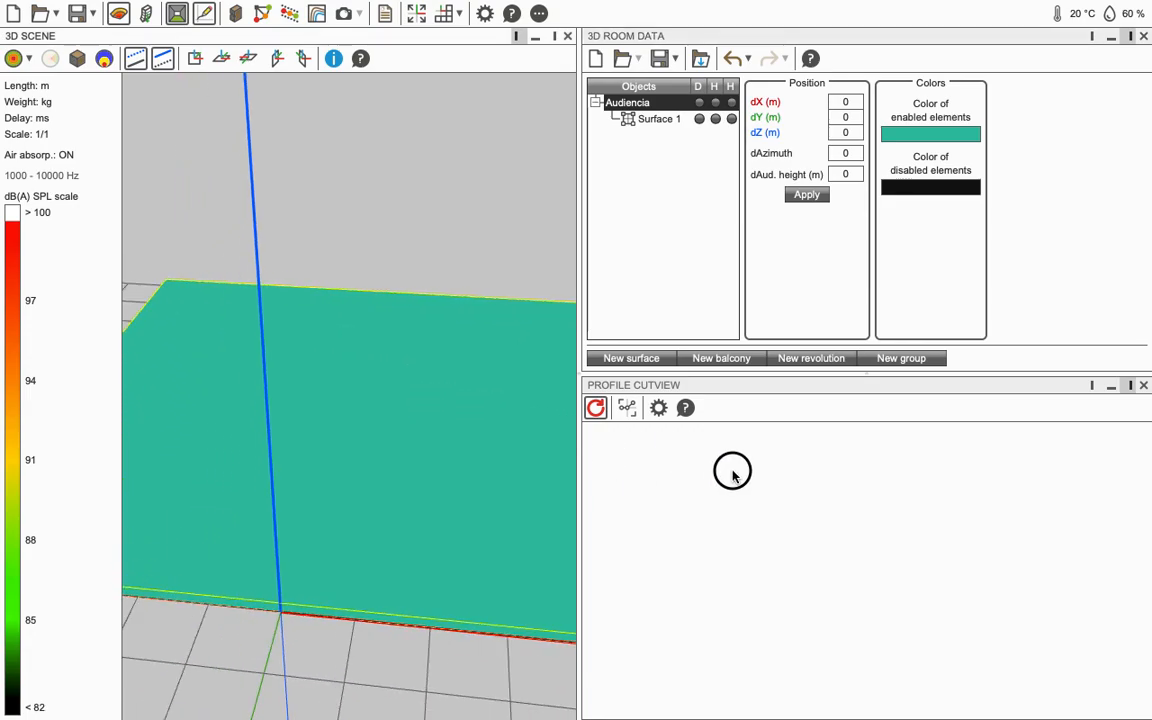
left_click_drag(242, 419, 313, 425)
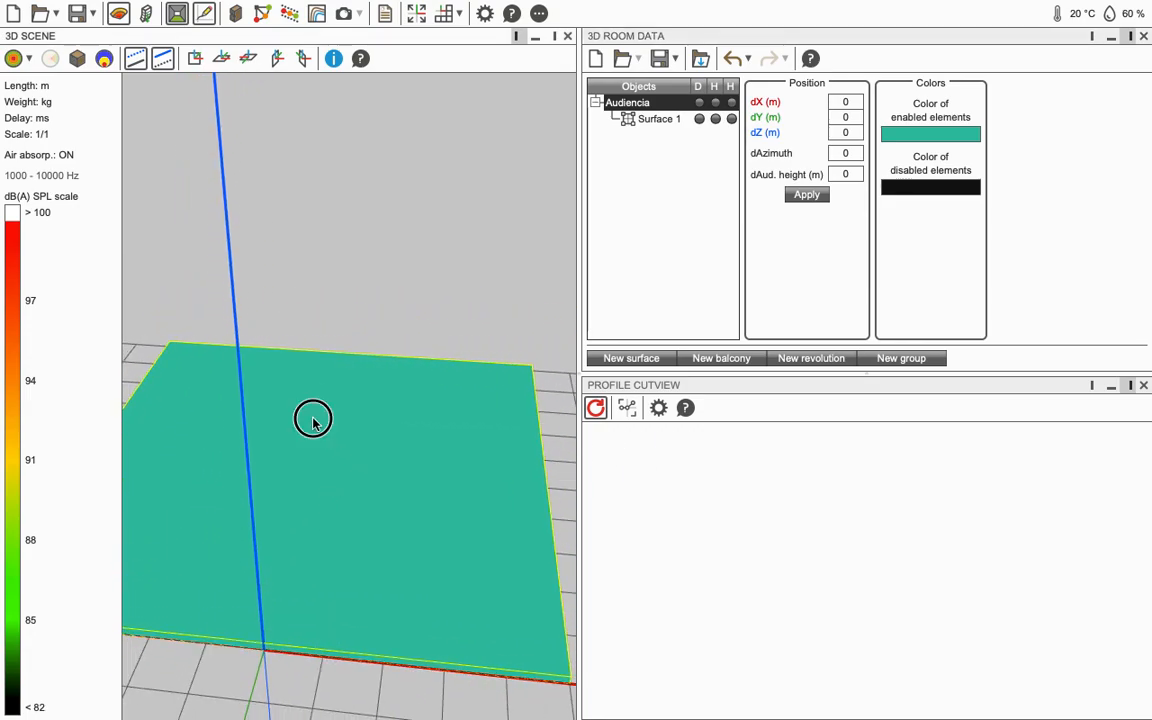
left_click(312, 420)
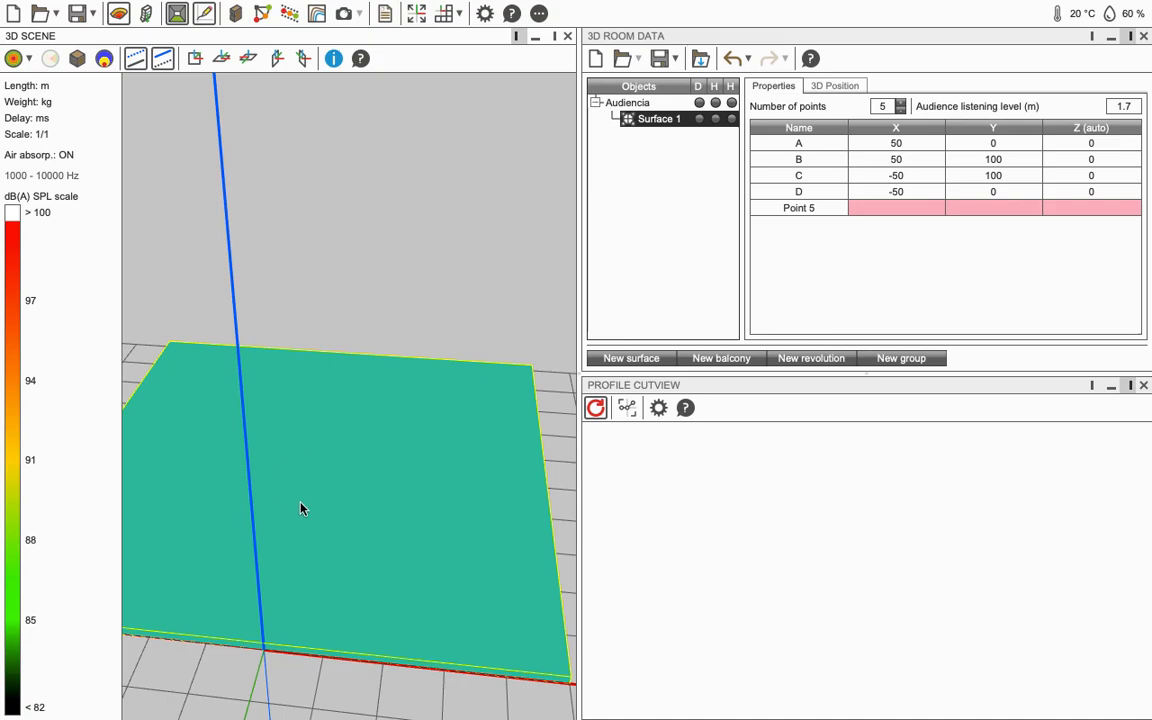
left_click(901, 111)
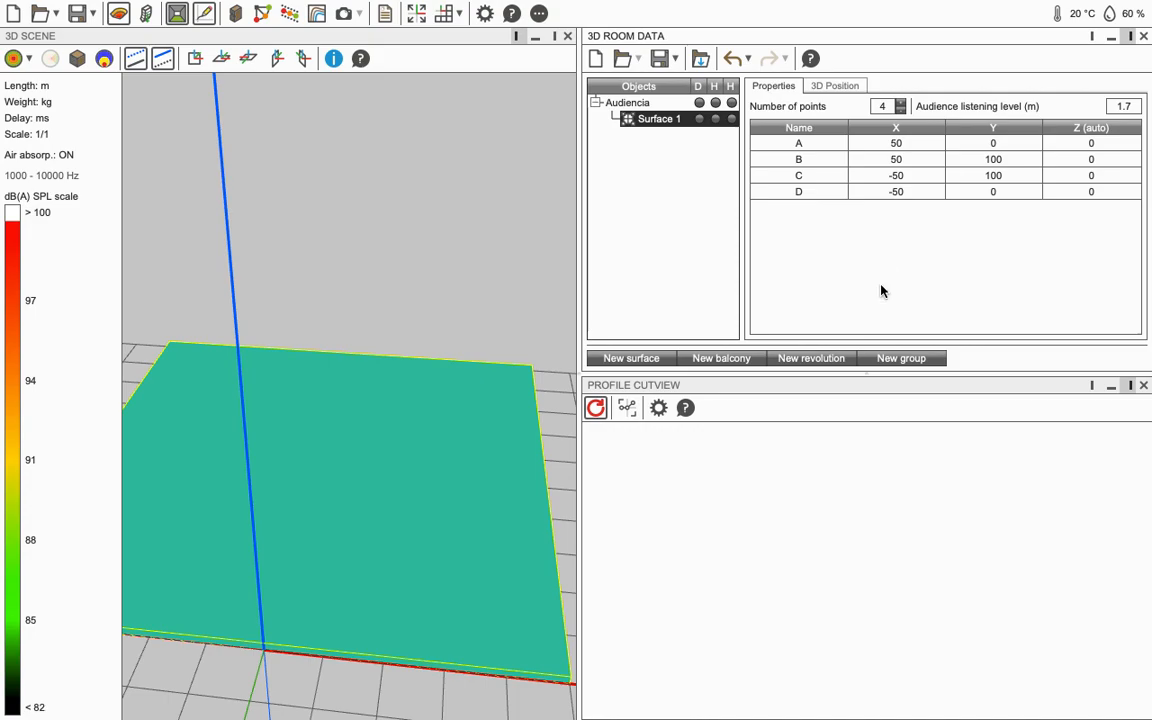
left_click_drag(437, 429, 380, 378)
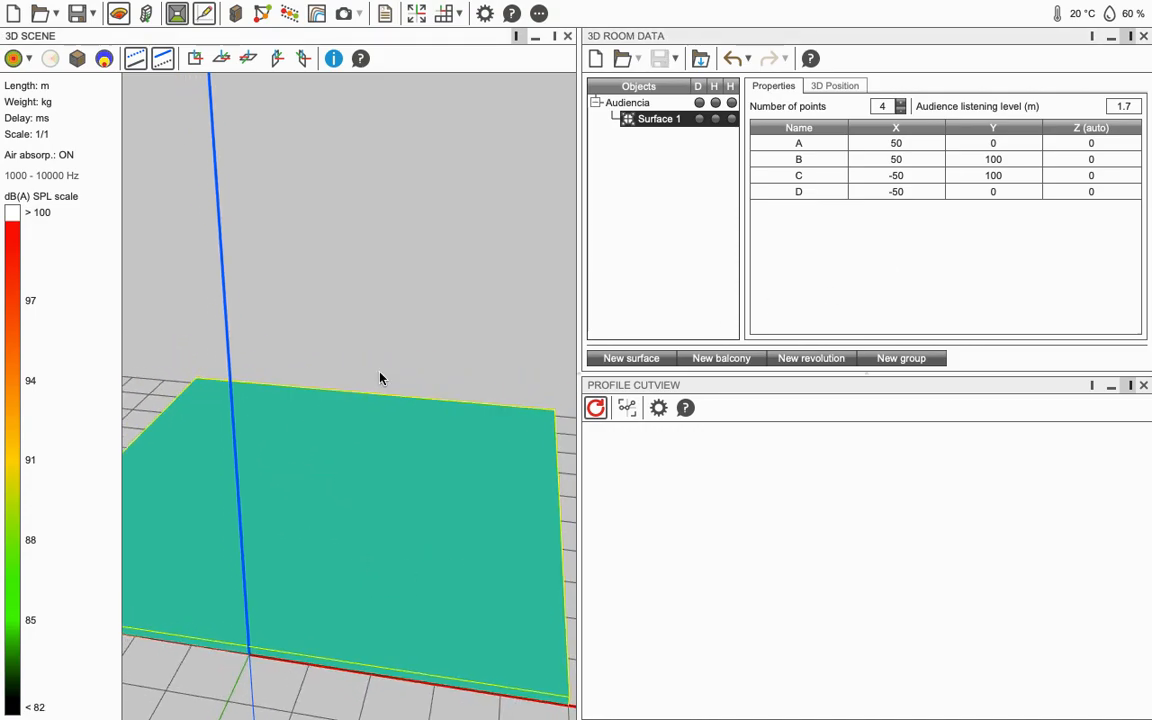
right_click(329, 483)
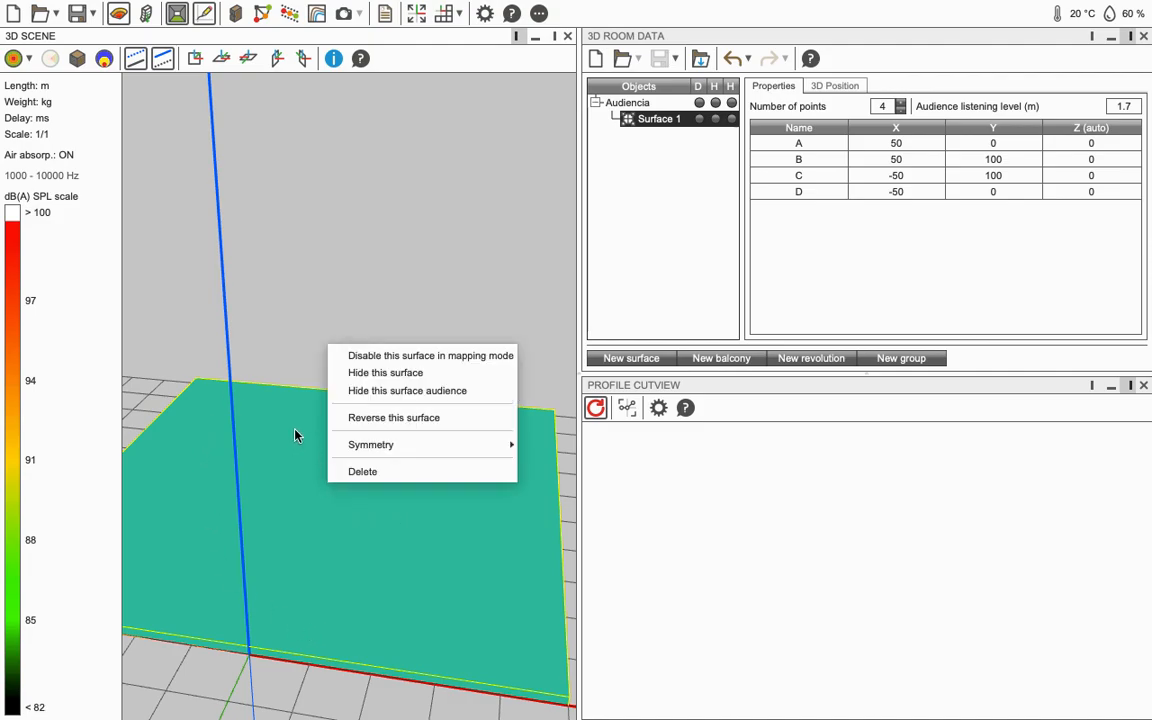
left_click(295, 435)
right_click(338, 439)
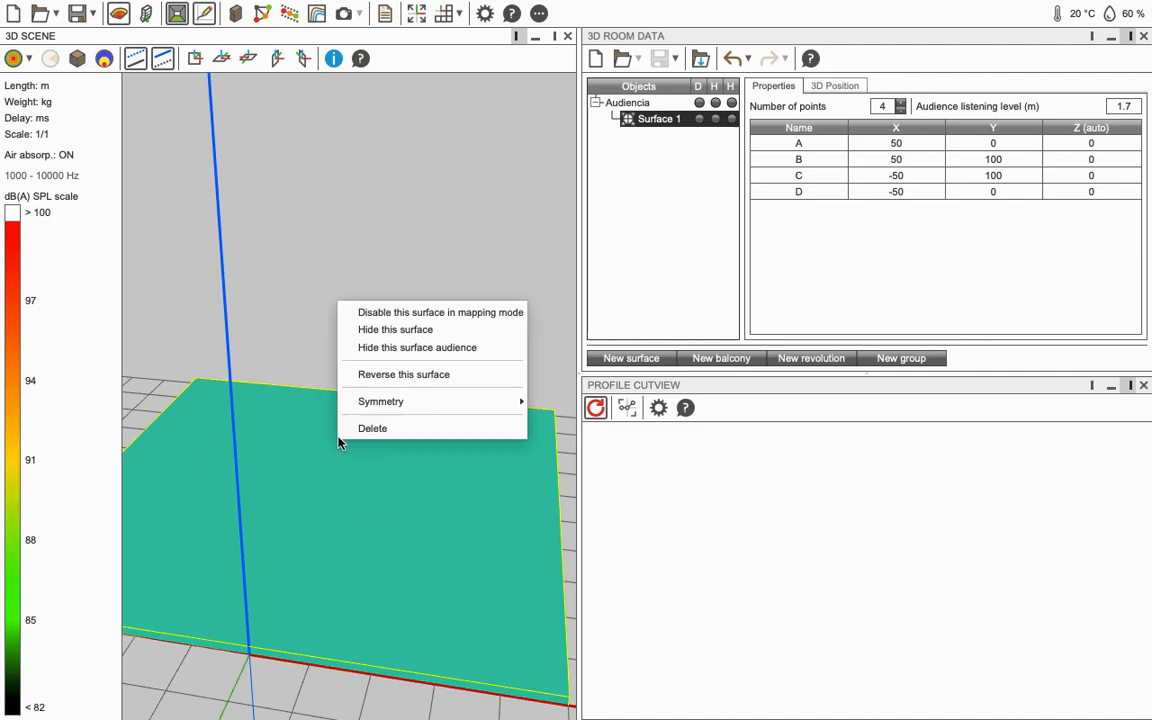
left_click(429, 378)
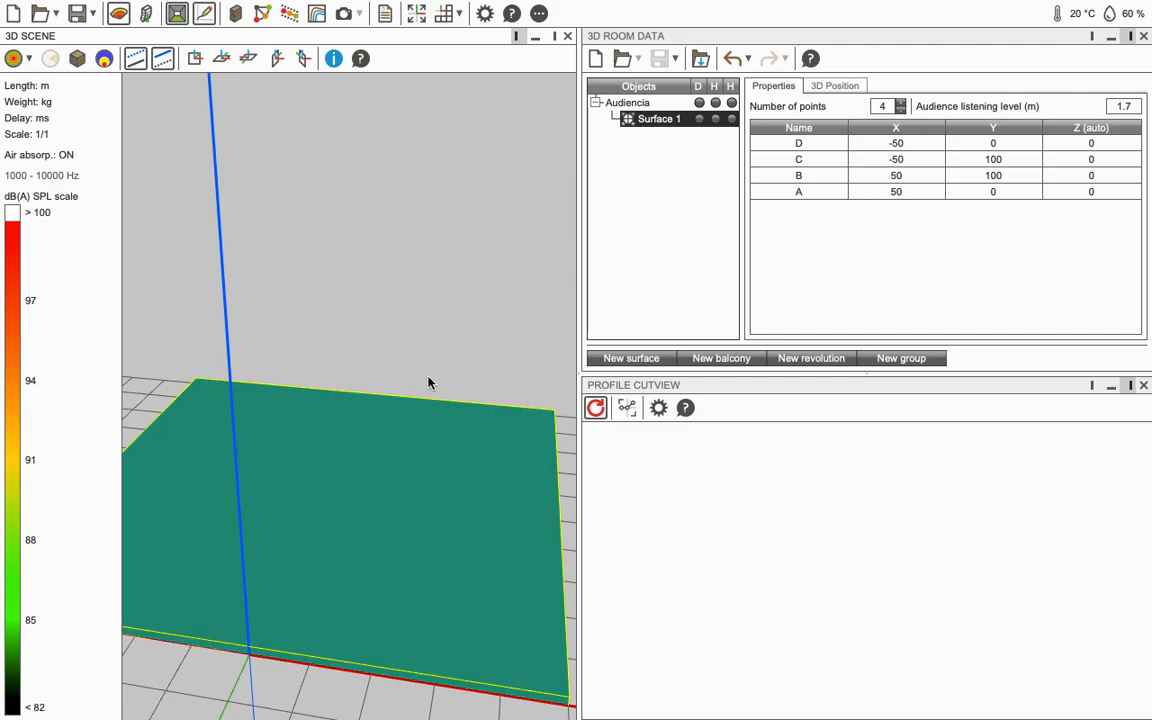
left_click_drag(424, 393, 283, 569)
left_click_drag(349, 466, 397, 500)
left_click_drag(333, 466, 352, 396)
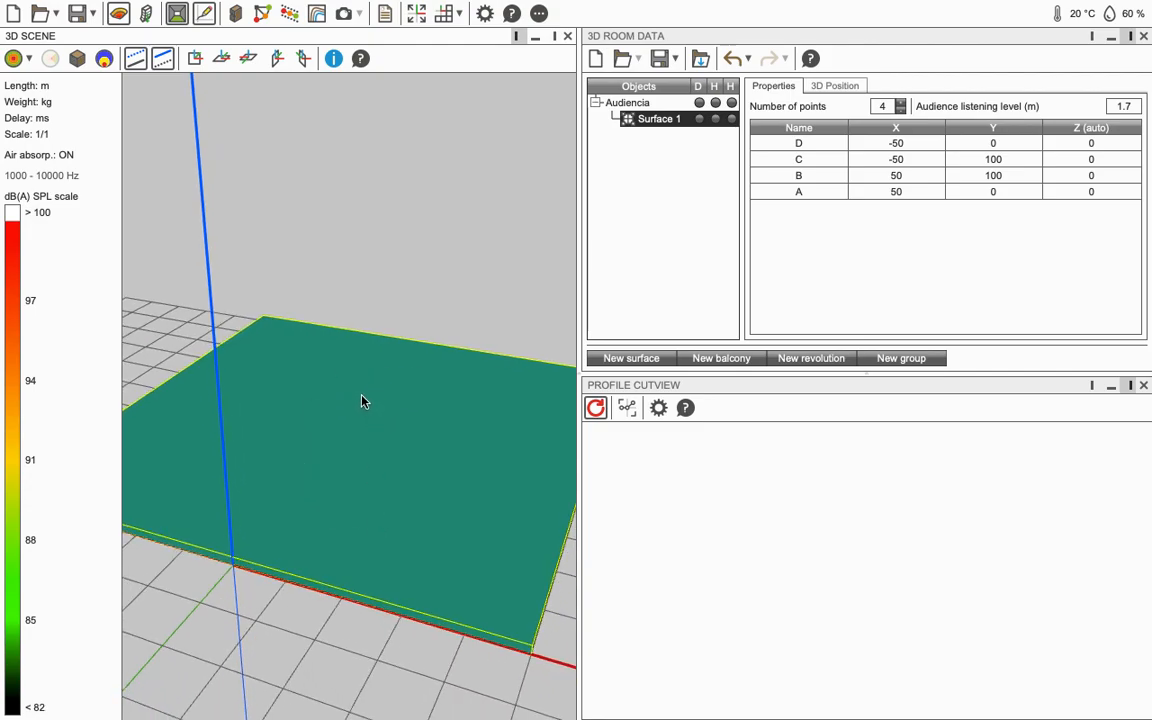
left_click_drag(319, 470, 345, 480)
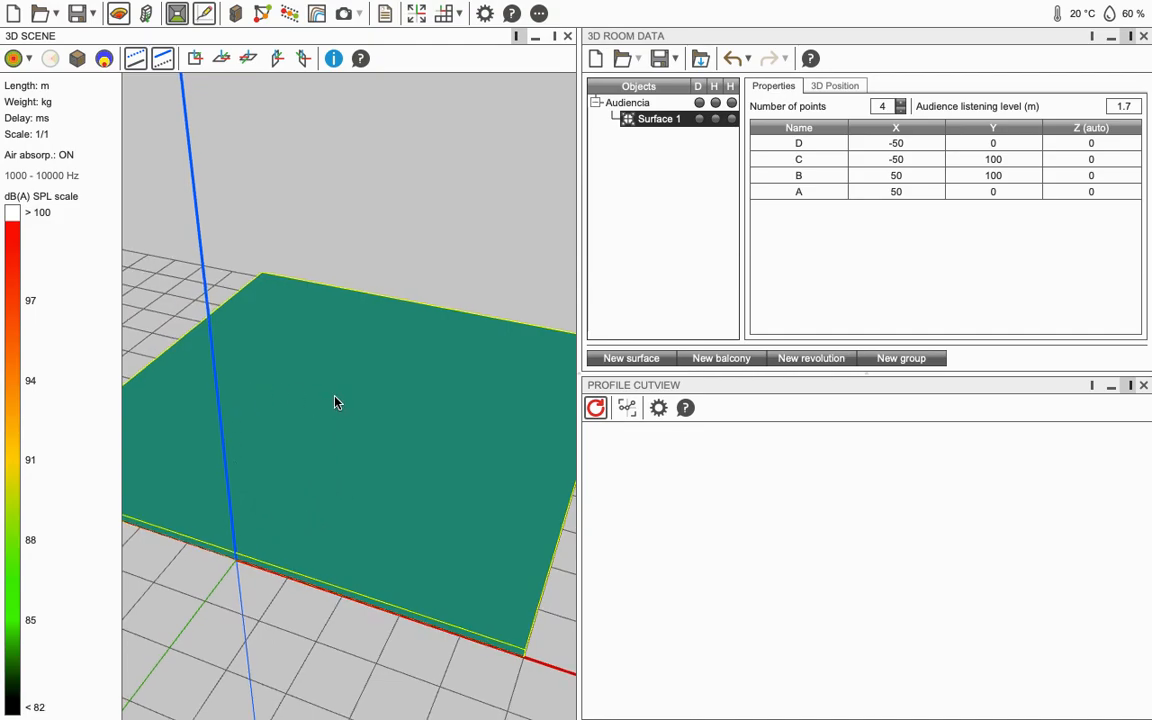
right_click(337, 265)
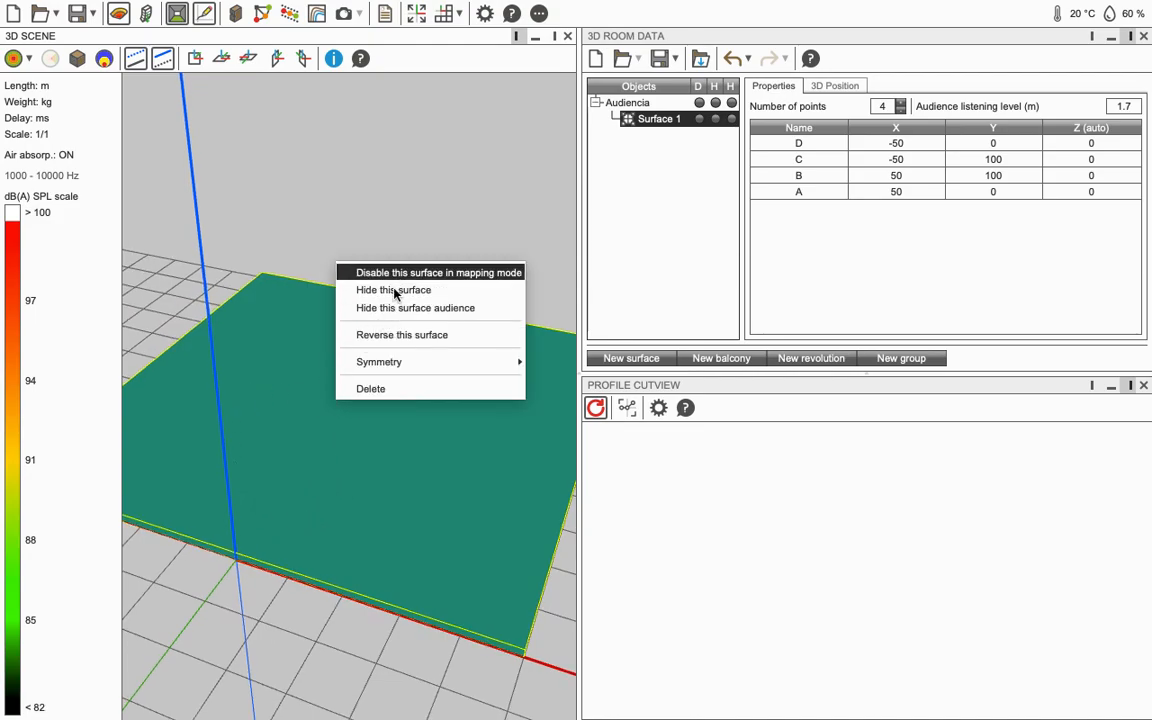
left_click(403, 338)
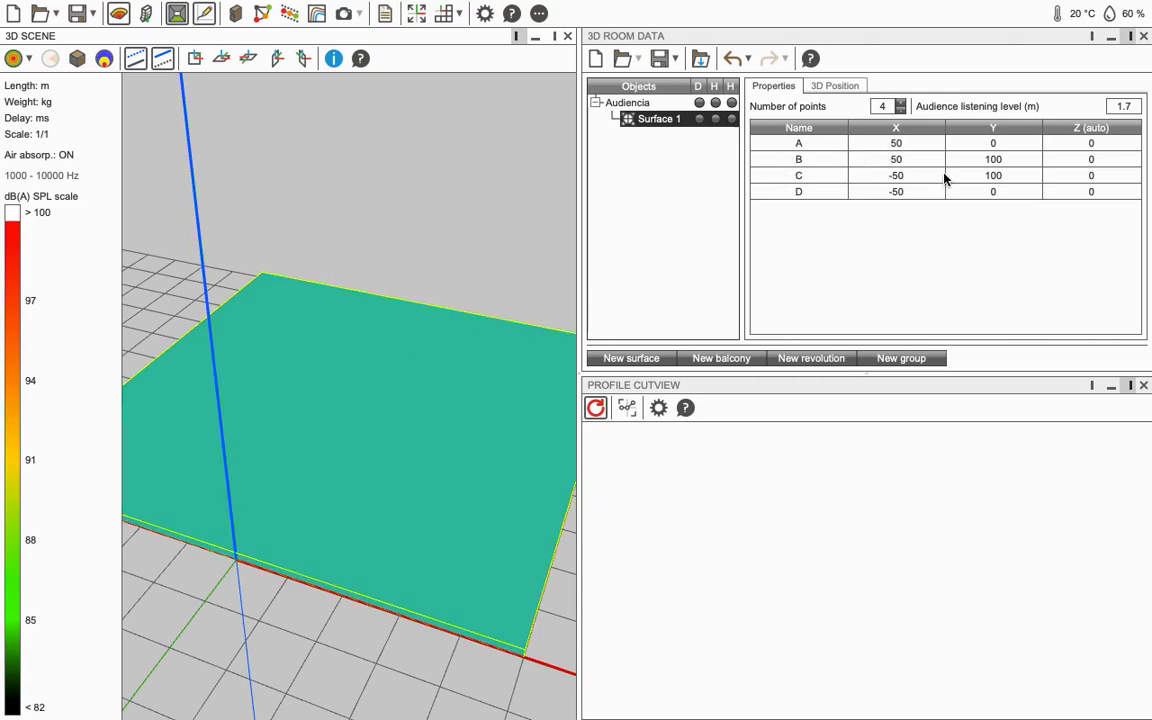
left_click(880, 159)
left_click(430, 402)
right_click(427, 257)
left_click(956, 178)
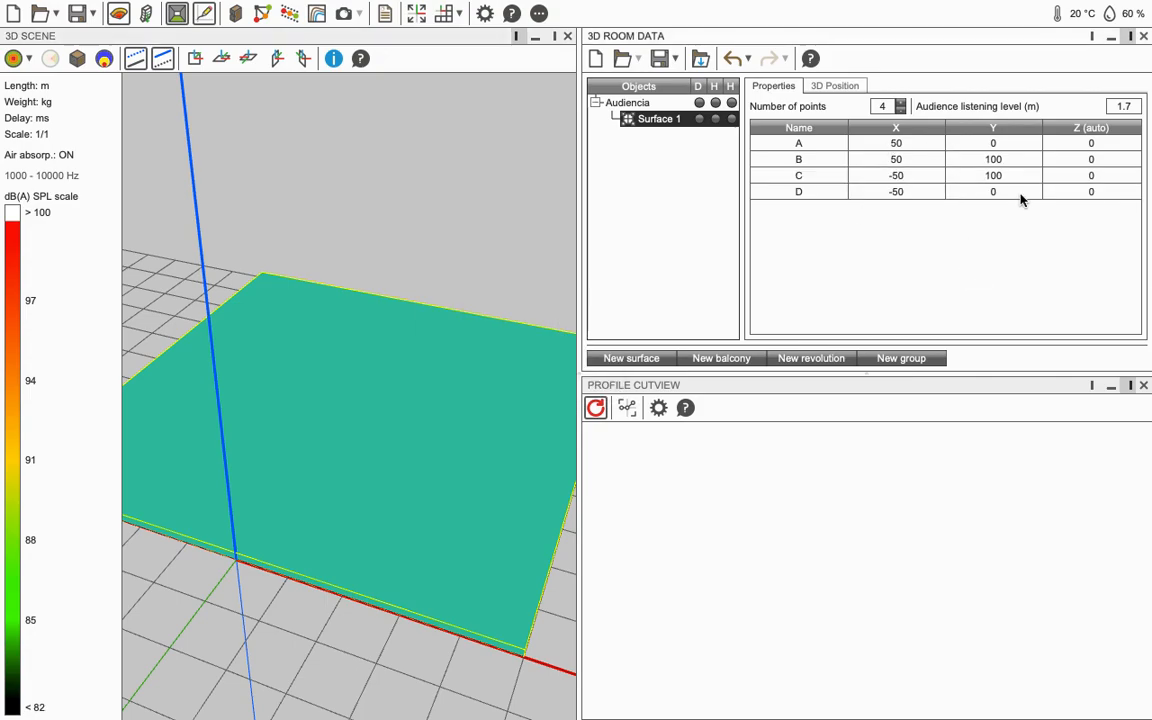
left_click(967, 226)
right_click(503, 342)
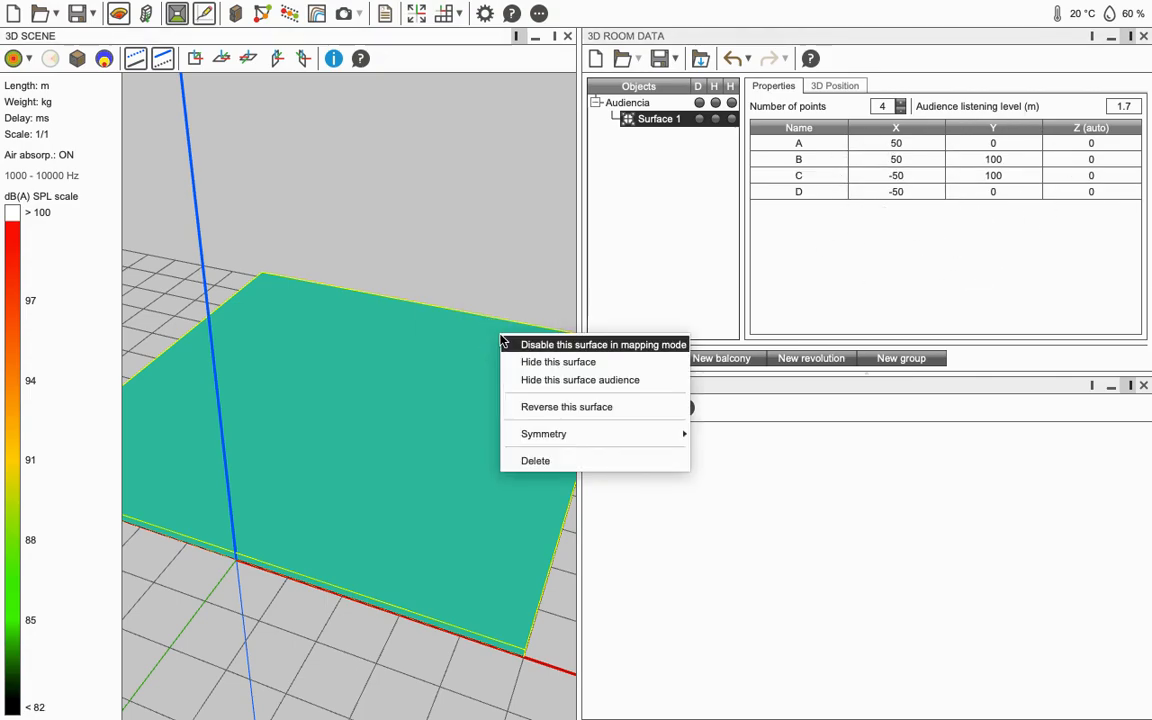
left_click(566, 406)
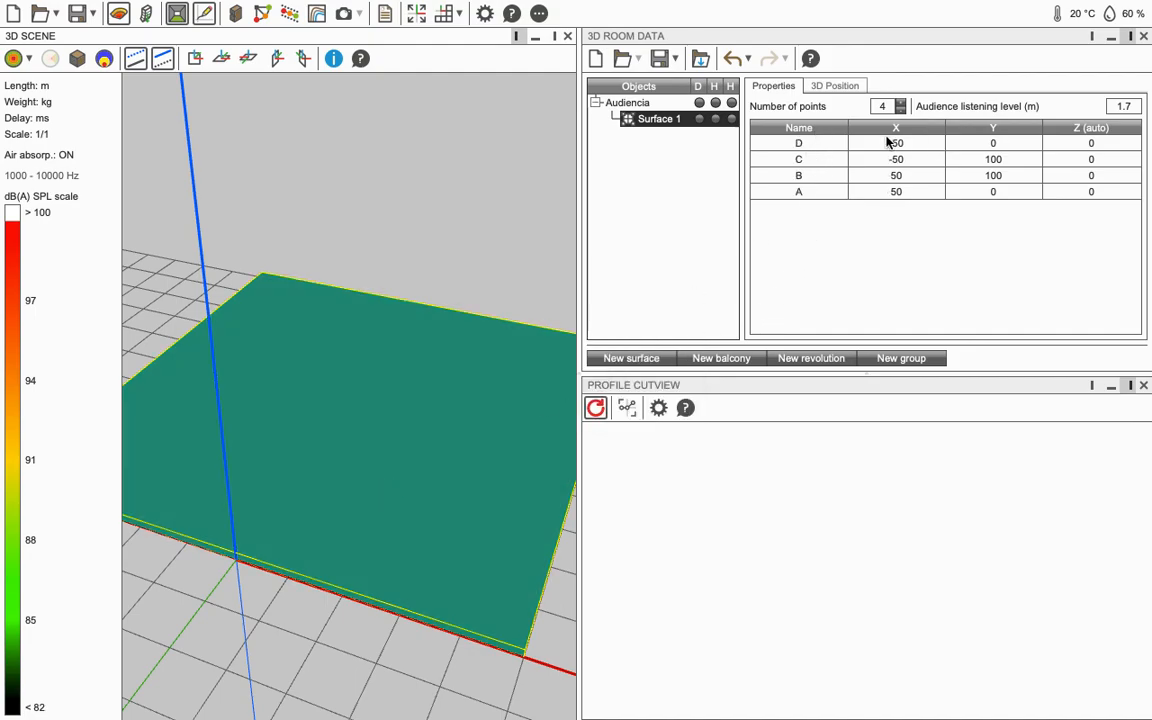
left_click_drag(416, 478, 501, 391)
key("super+Tab")
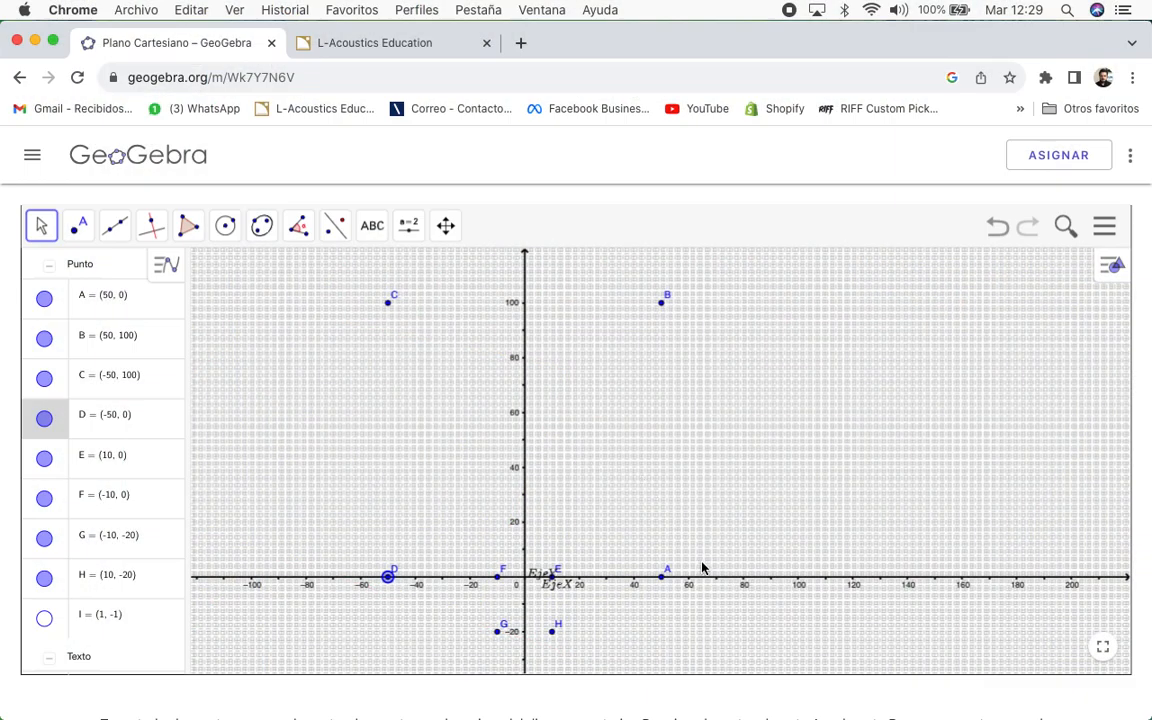
key("super+Tab")
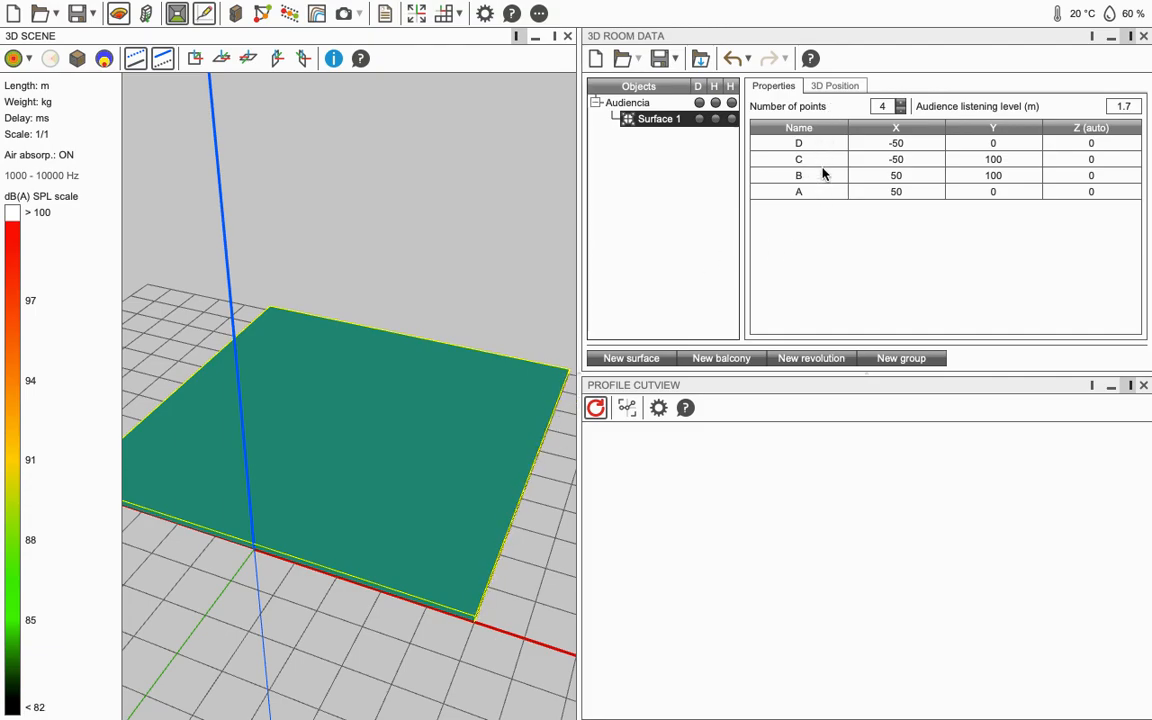
Step: Reverse the audience surface so its points run A, B, C, D
right_click(373, 375)
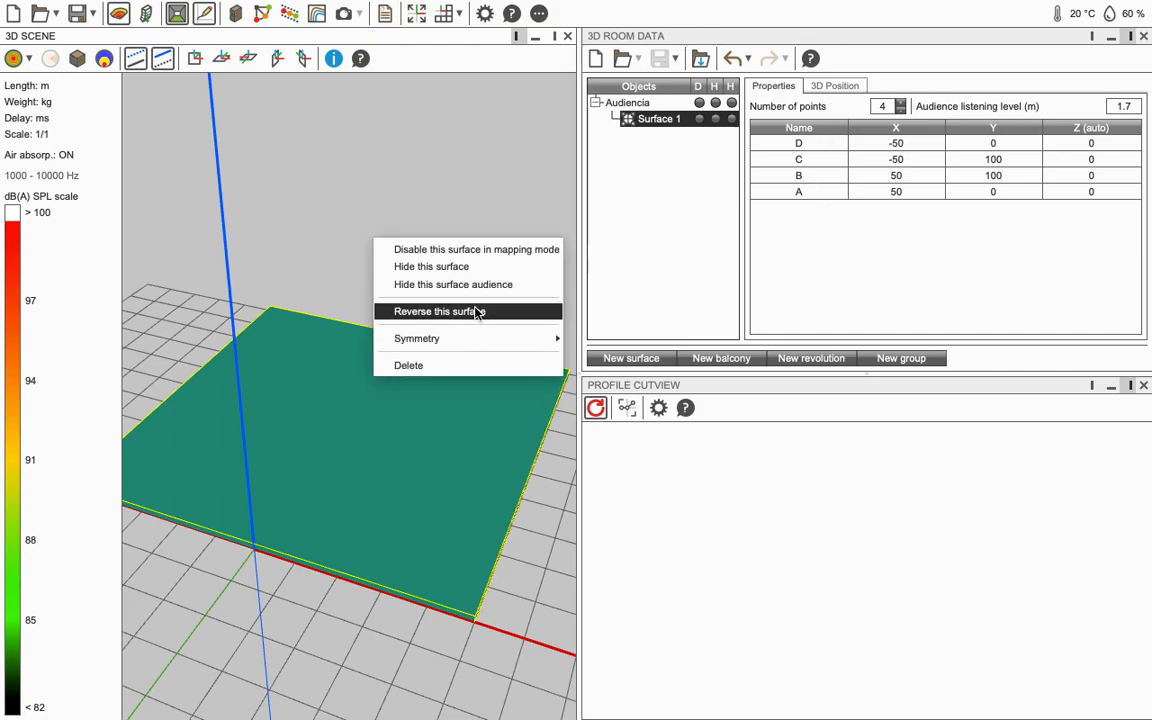
left_click(470, 311)
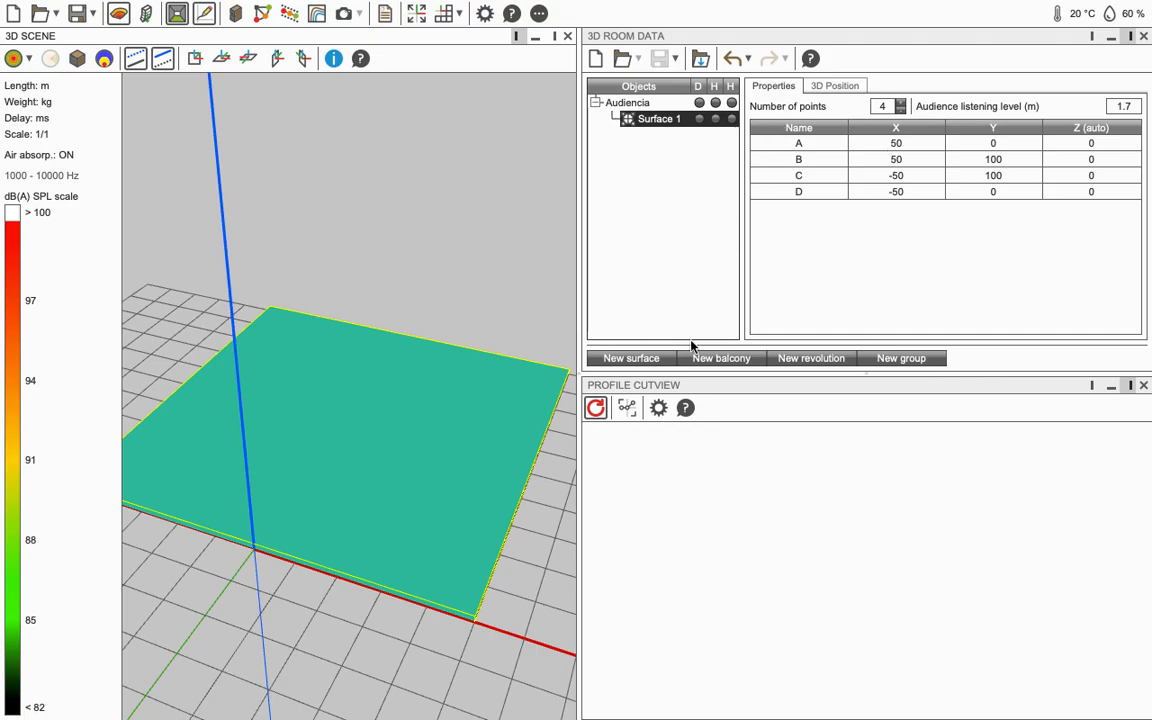
left_click_drag(460, 419, 419, 478)
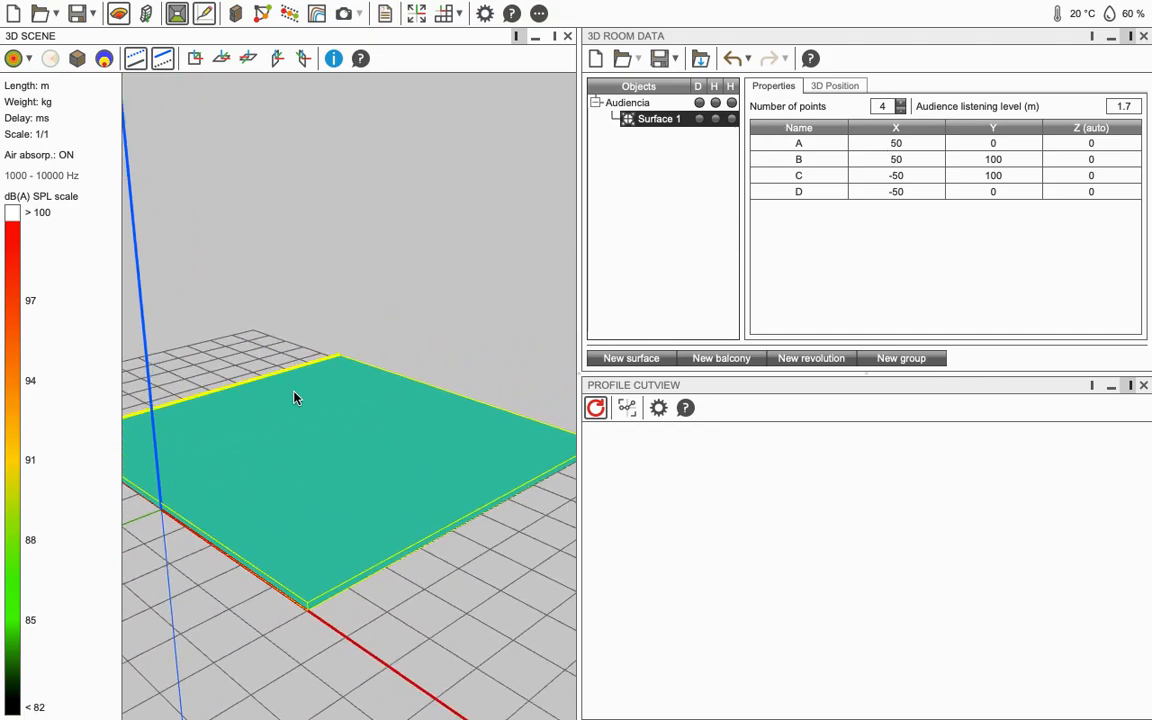
left_click_drag(296, 396, 357, 512)
Step: Rename Surface 1 to 'AUD' in the Objects tree
double_click(659, 118)
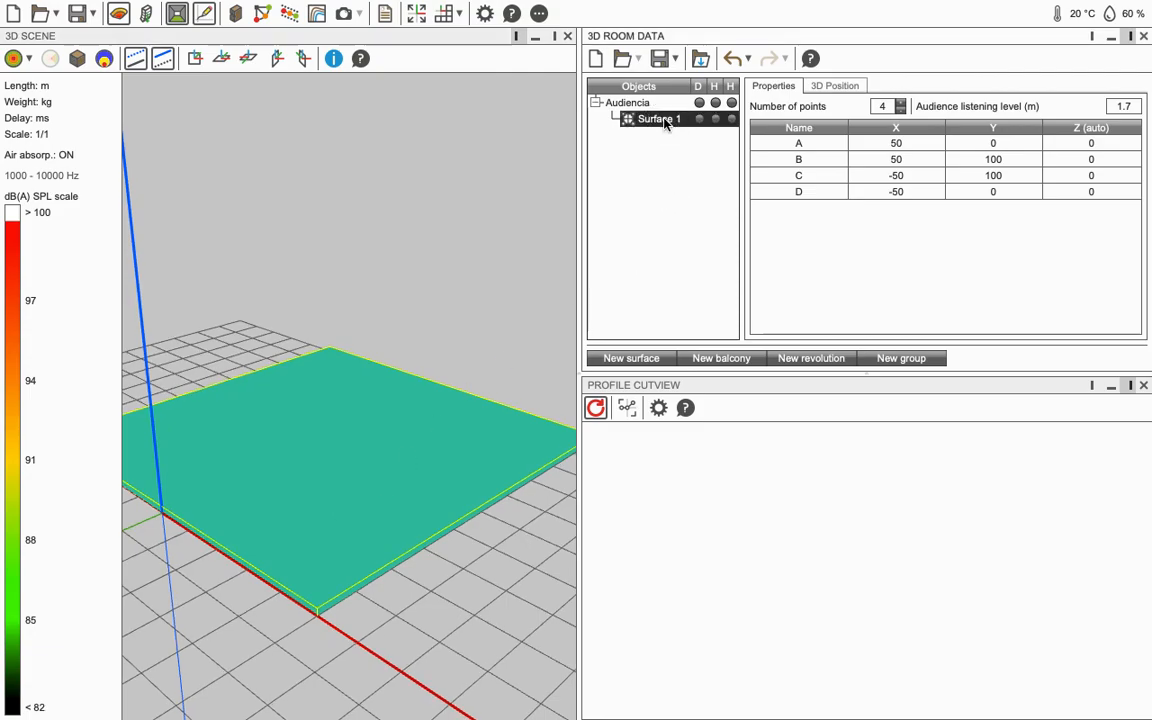
type("AUD")
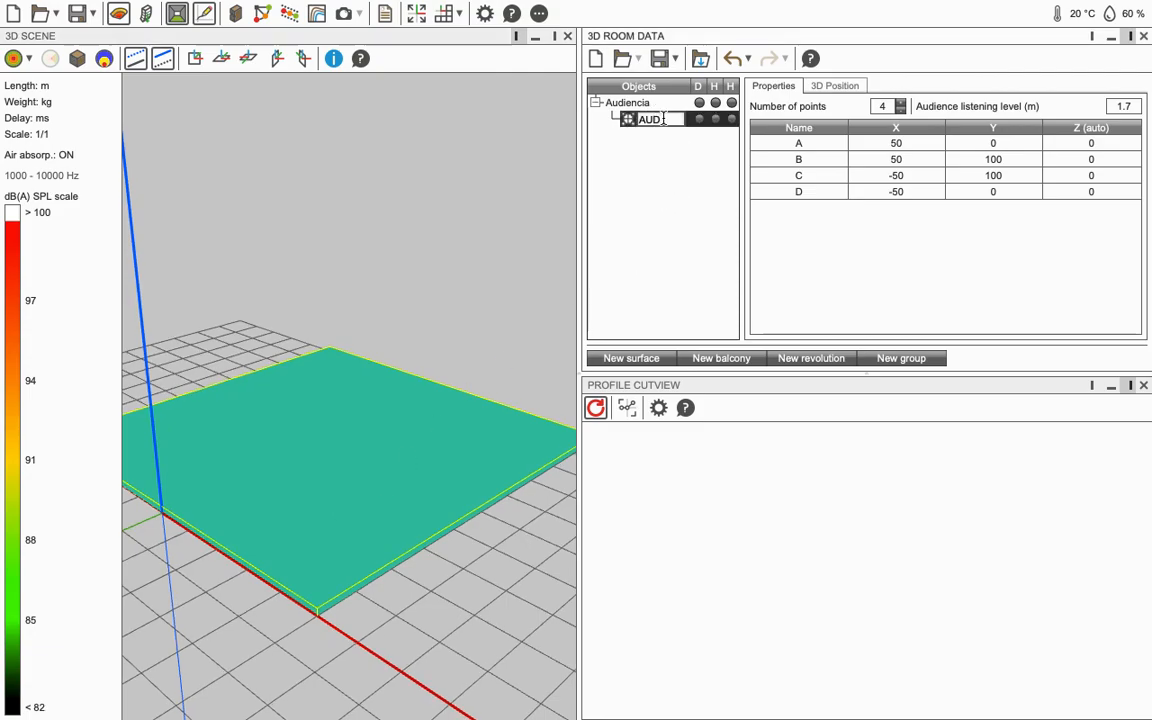
key("Return")
left_click_drag(375, 435, 324, 519)
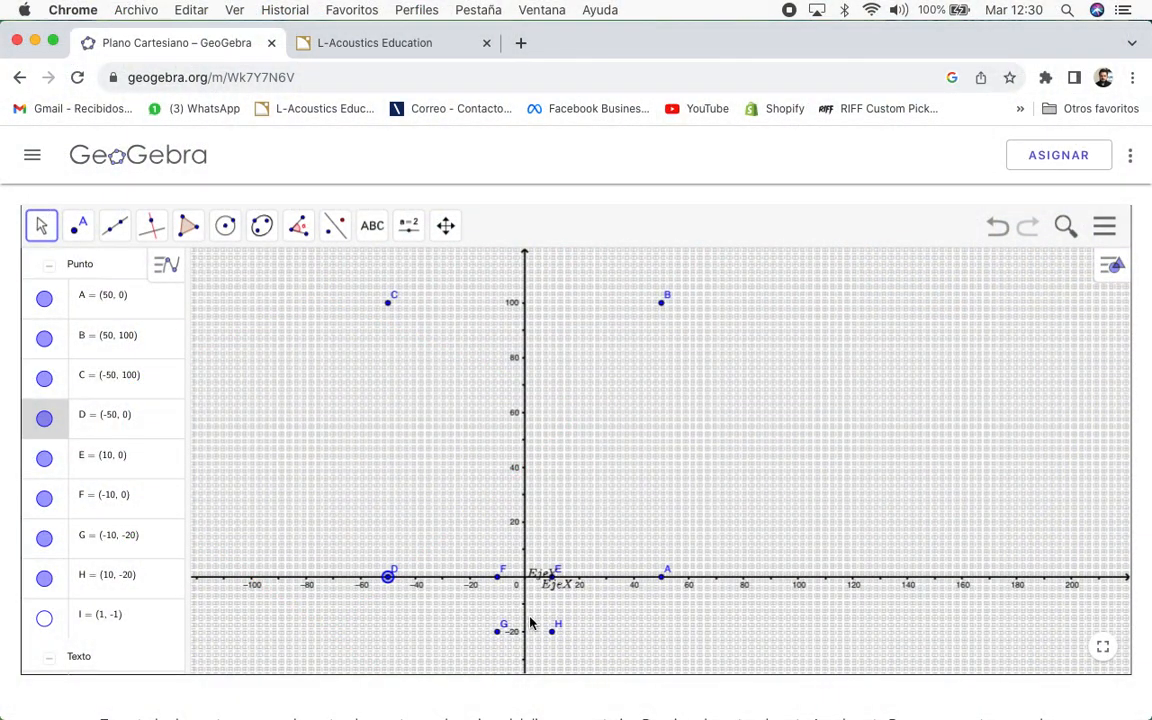
Step: Zoom the GeoGebra graph to check points E (10, 0), F (-10, 0), G (-10, -20), H (10, -20)
scroll(531, 623, "up", 10)
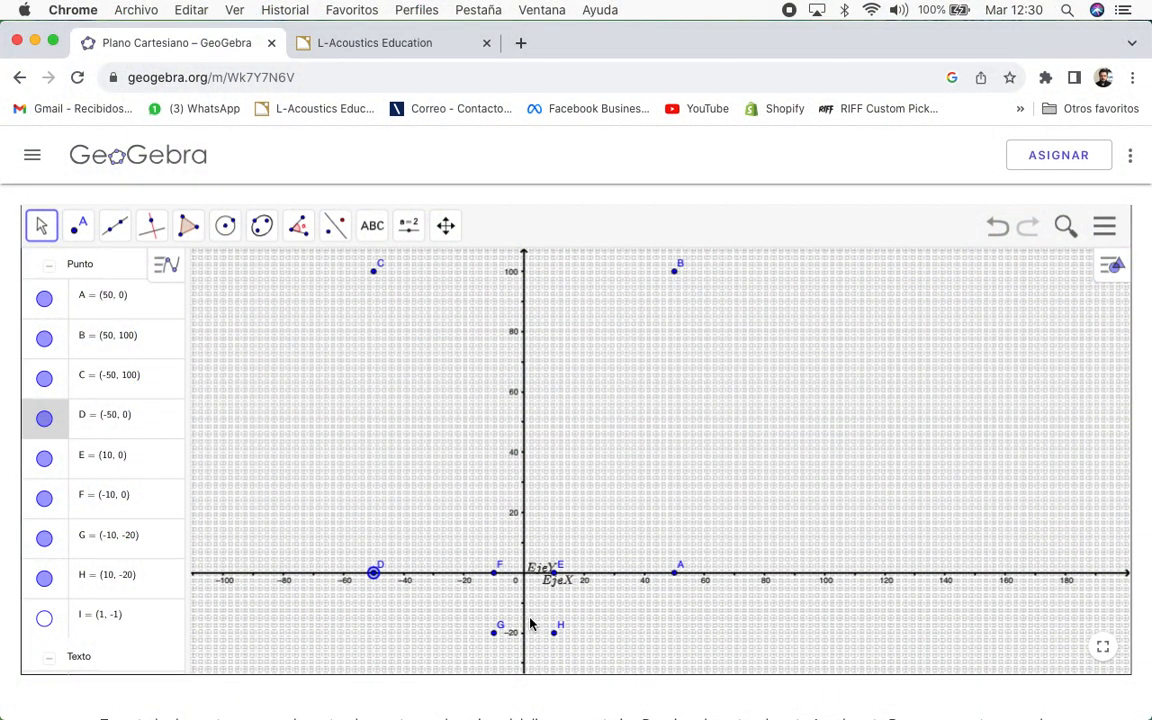
scroll(512, 638, "up", 3)
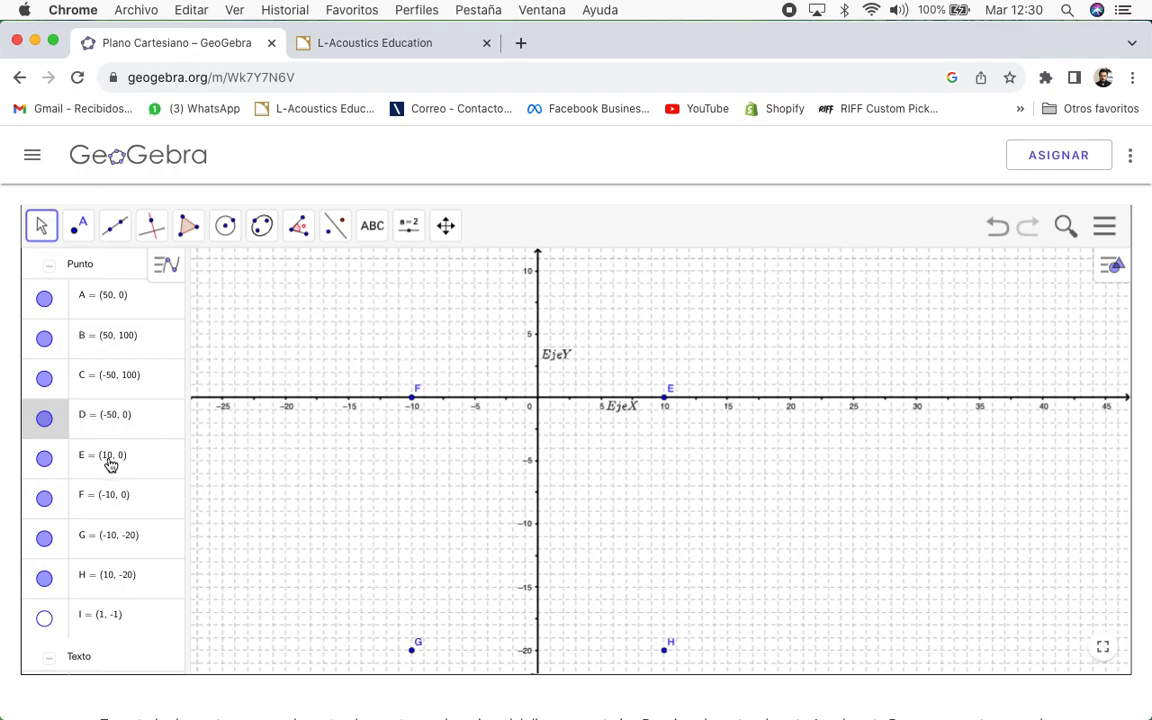
left_click(664, 398)
left_click(415, 399)
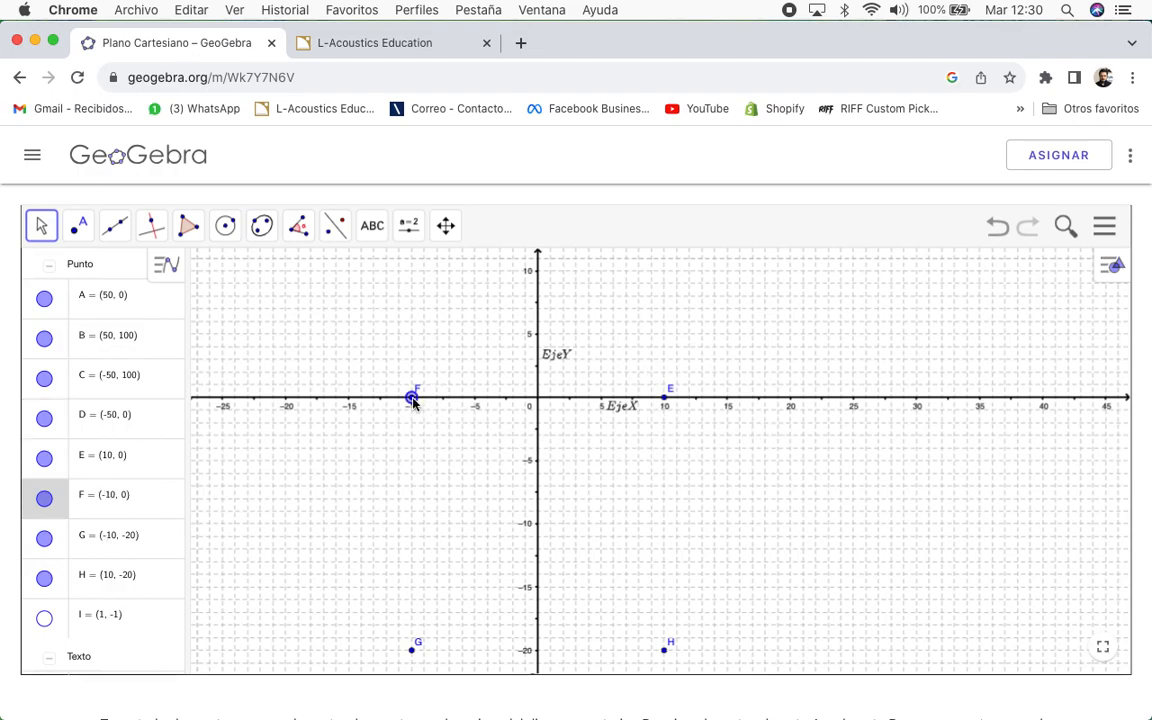
left_click(413, 648)
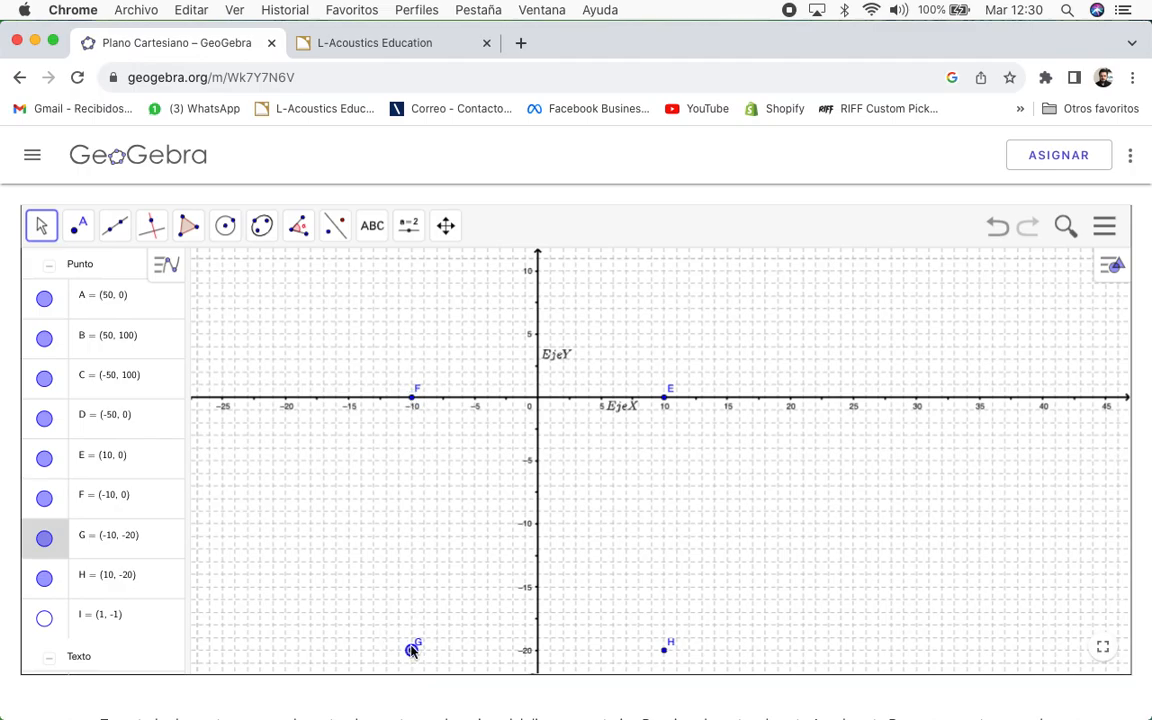
left_click(664, 649)
left_click(665, 402)
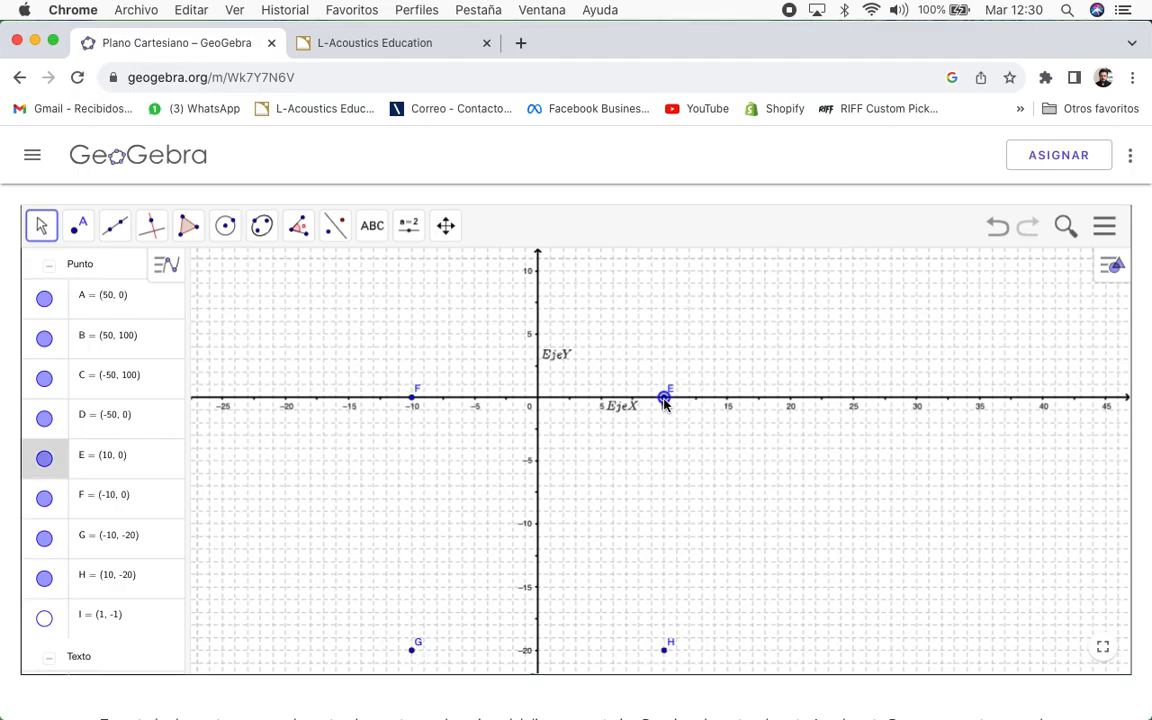
key("super+Tab")
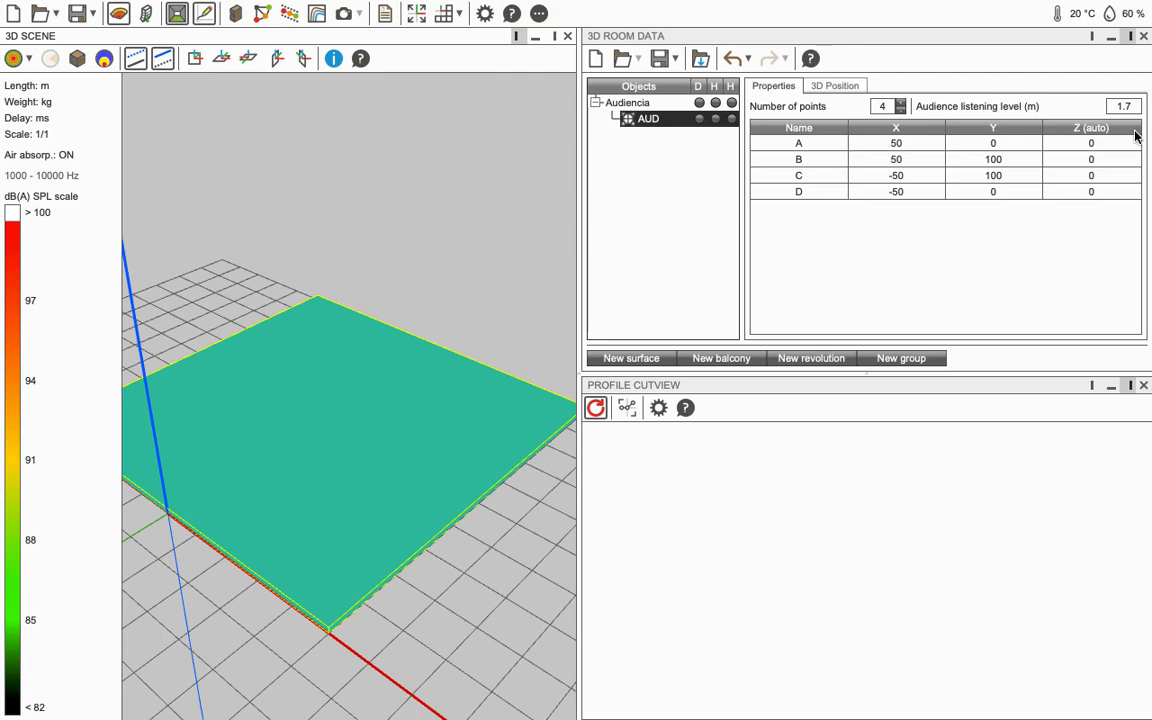
Step: Widen the 3D scene and scroll the point table to reveal AUD's Z (auto) values
left_click_drag(584, 236, 686, 224)
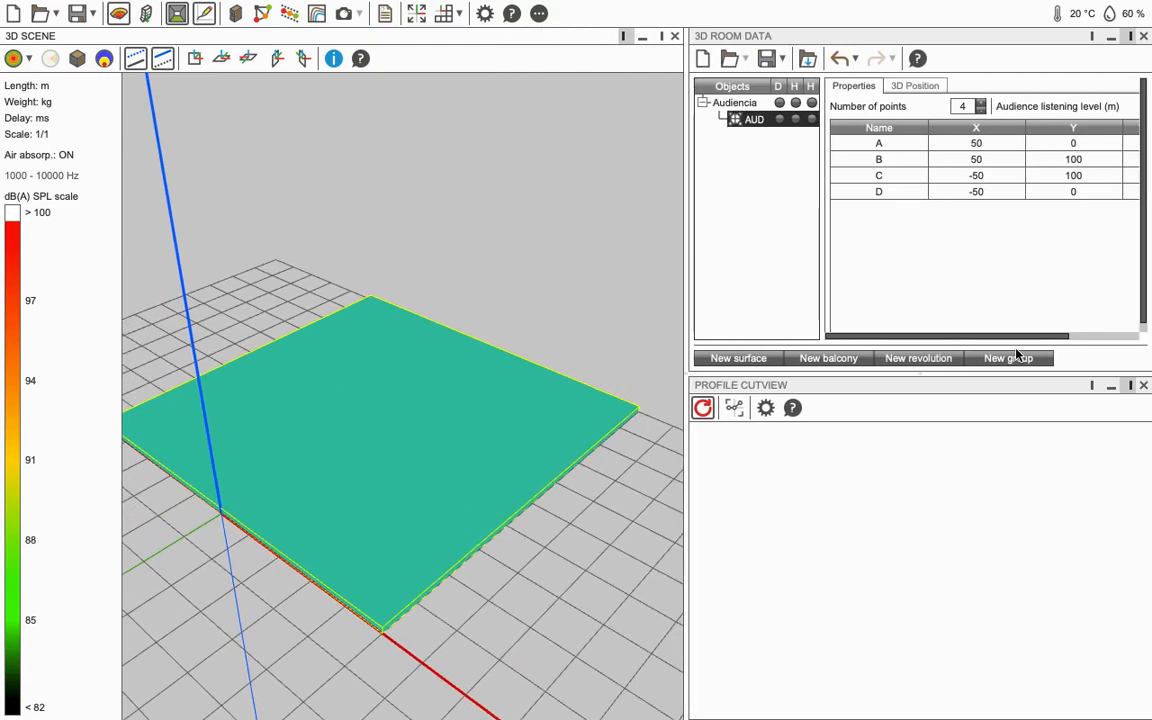
left_click_drag(998, 337, 1045, 340)
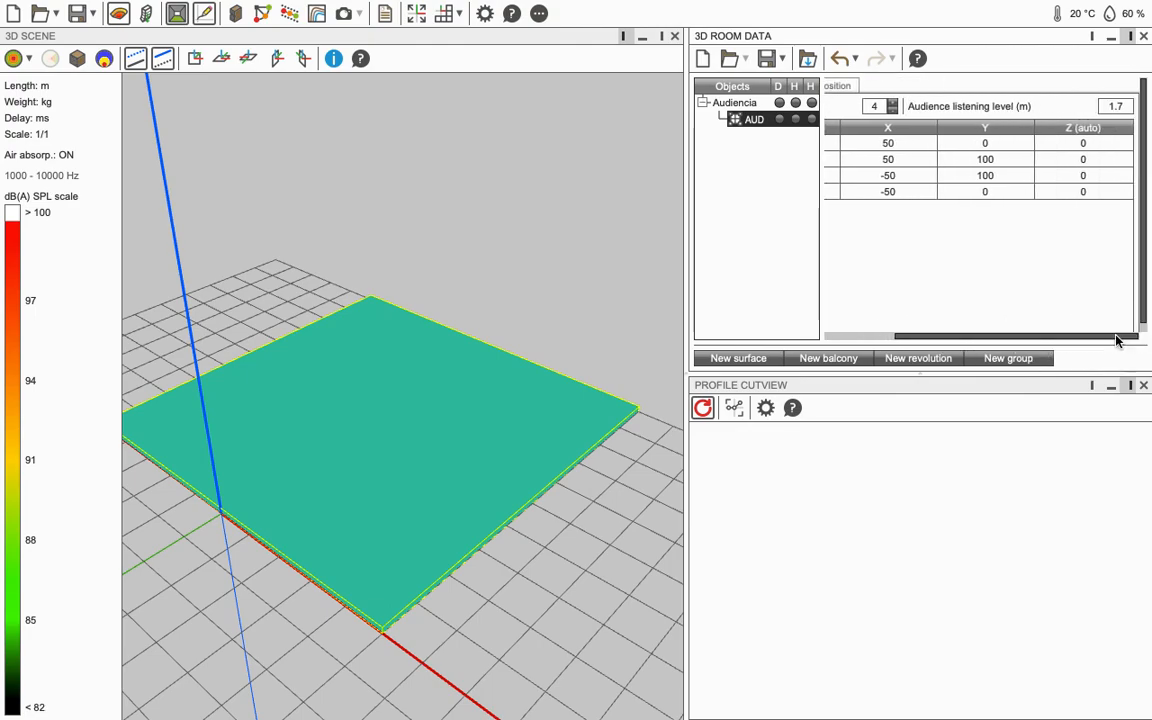
left_click_drag(681, 329, 548, 328)
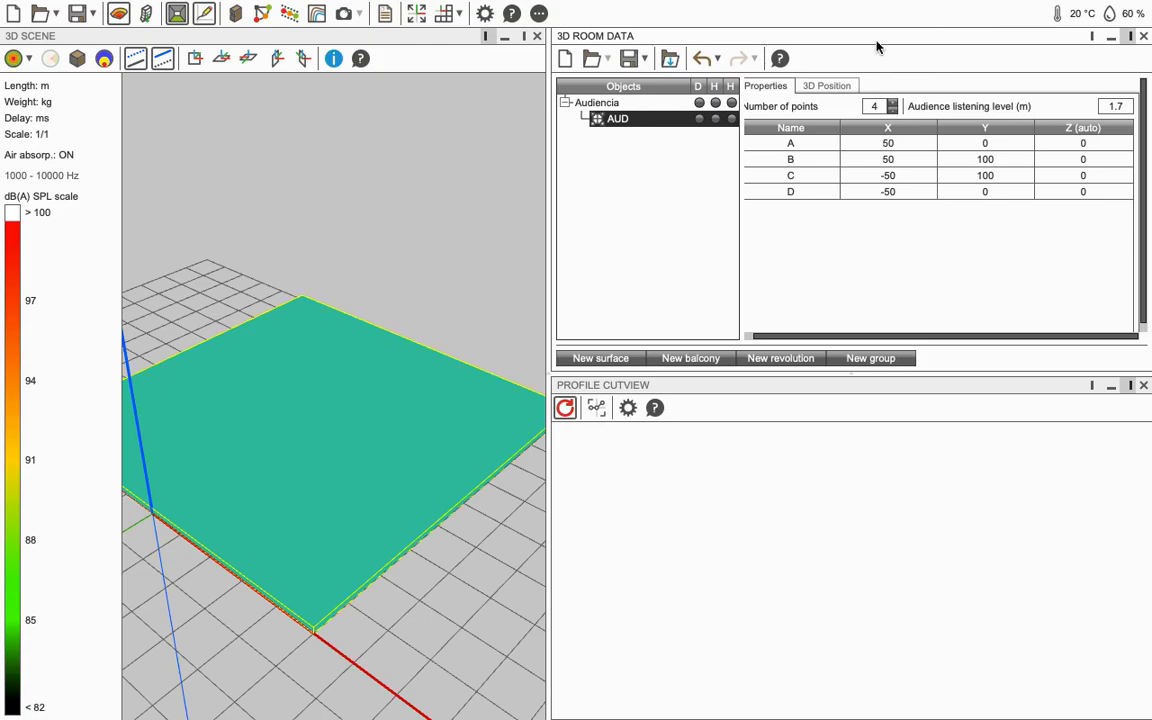
Step: Check the 1.7 m audience listening level and turn on hover info for scene objects
left_click(1124, 107)
left_click_drag(441, 456, 326, 505)
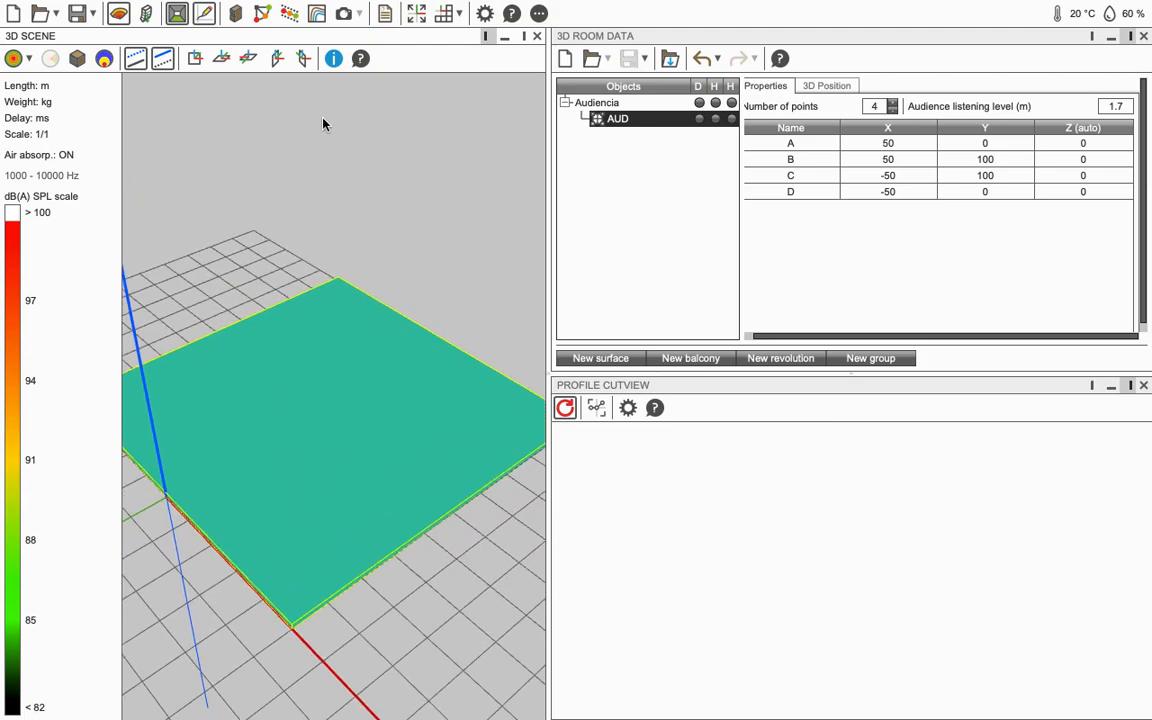
left_click(334, 62)
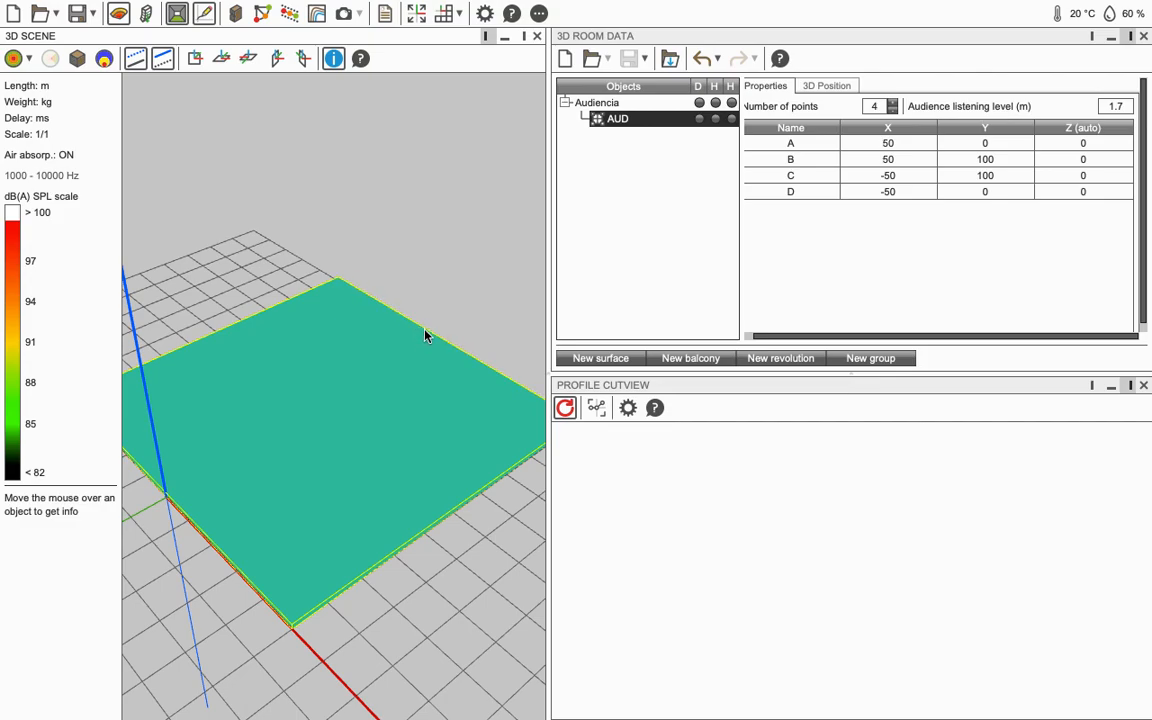
Step: Confirm the AUD surface edge reads Length: 100 m, then deselect AUD
mouse_move(429, 335)
left_click(244, 331)
mouse_move(238, 322)
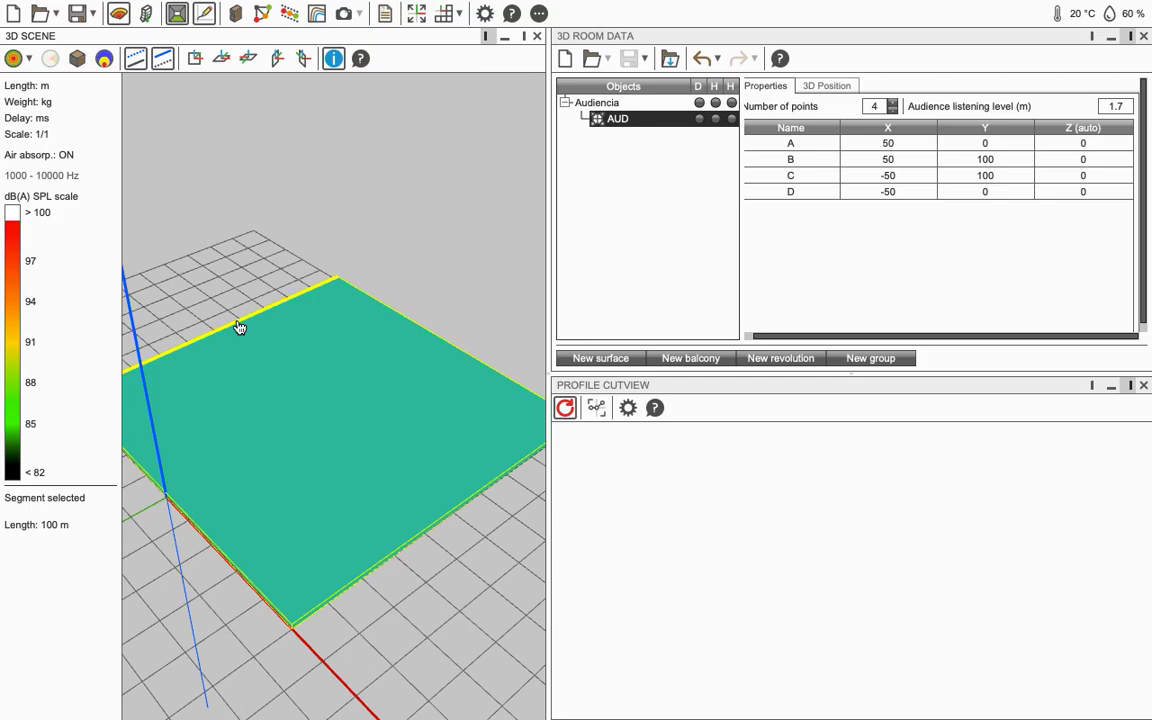
left_click(630, 211)
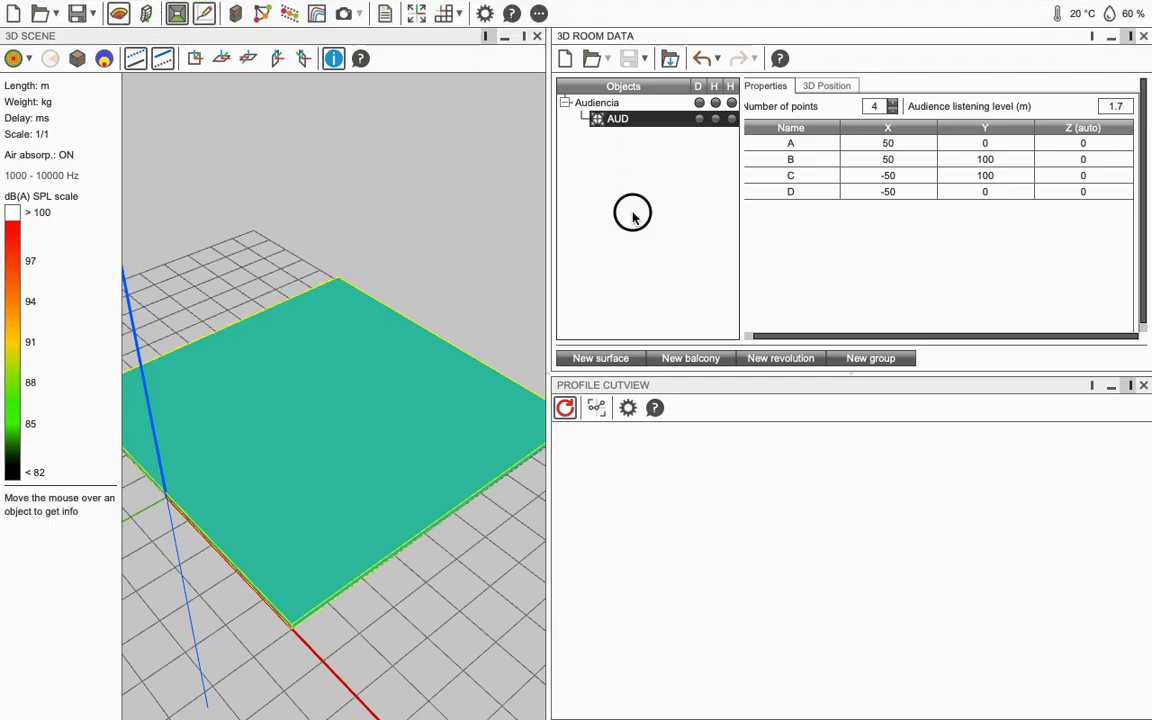